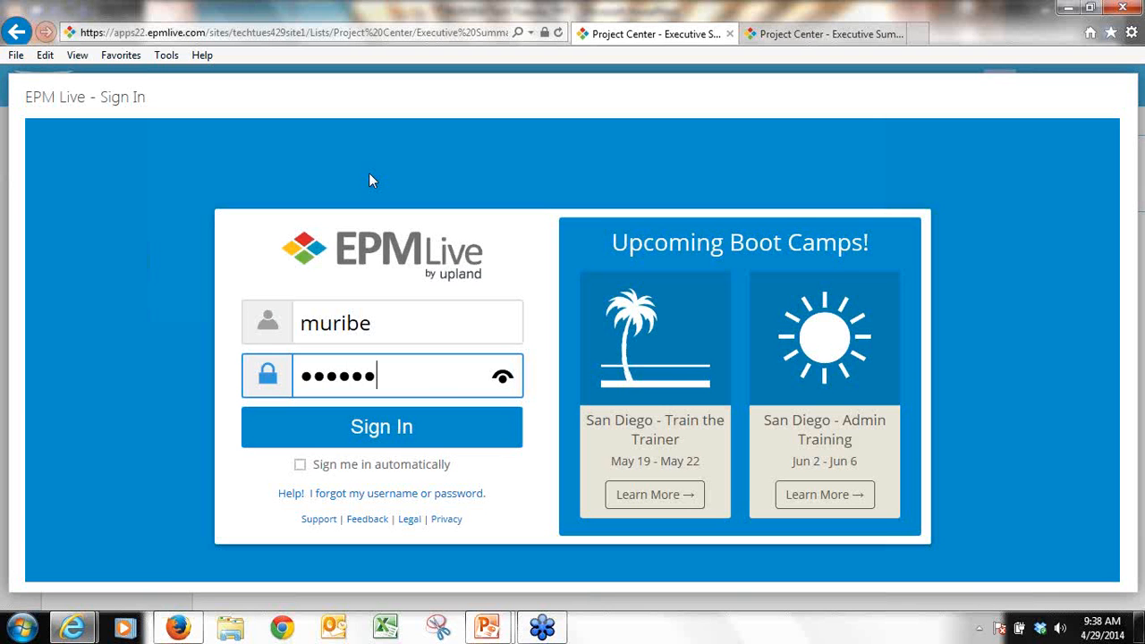
Sign in to the HR Upgrade cost planner without storing the password, and show its periods starting from Jan 2014.
key("Return")
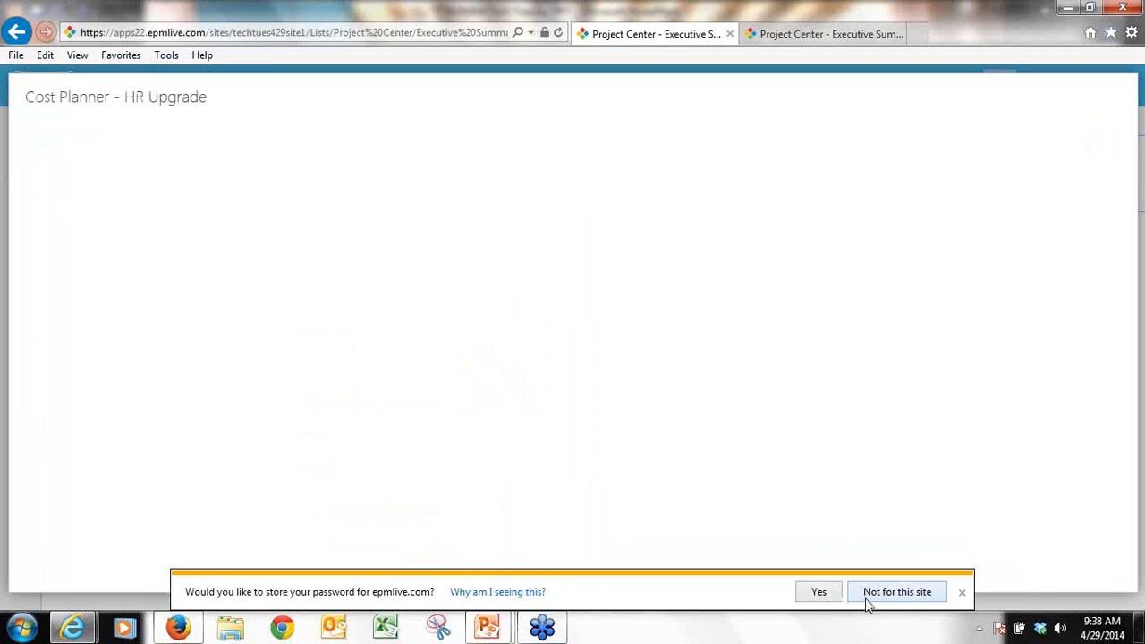
left_click(865, 604)
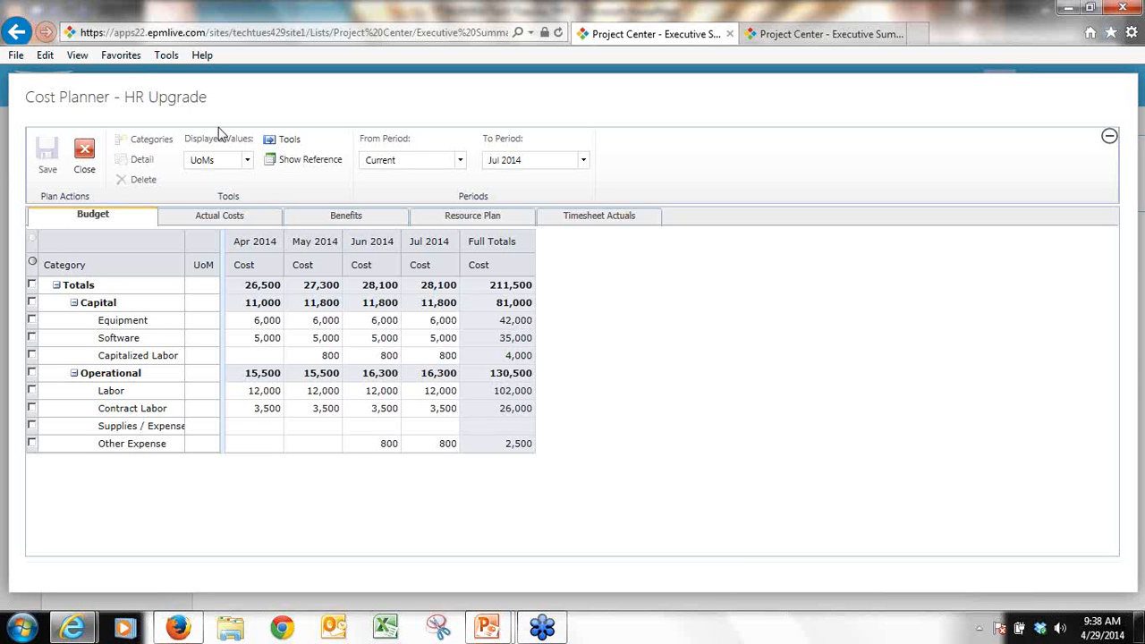
left_click(460, 160)
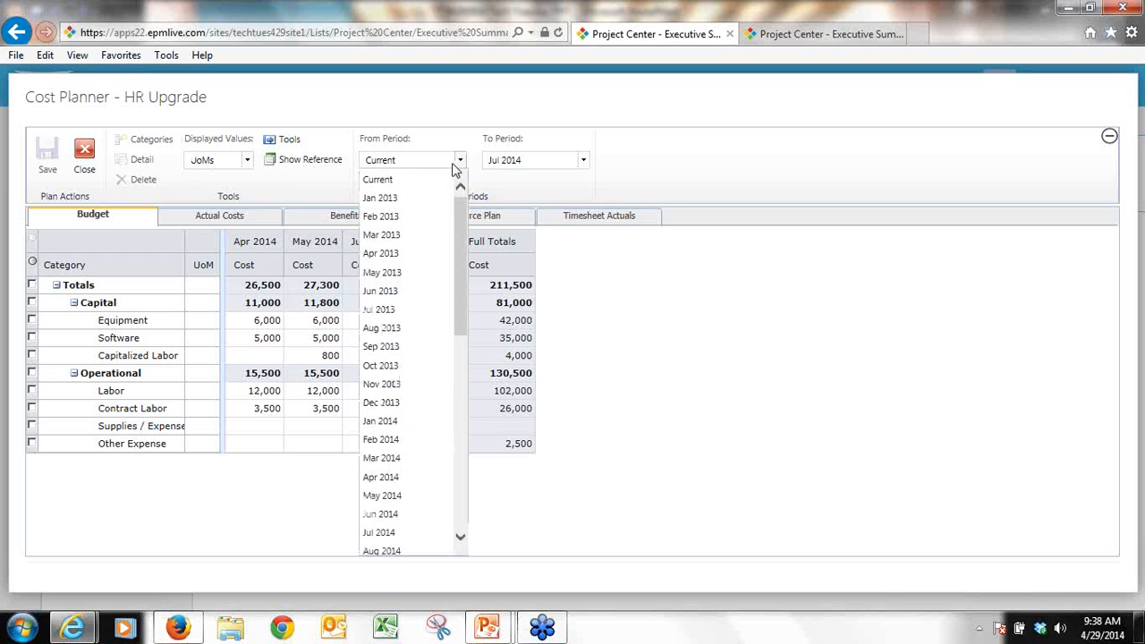
left_click(402, 422)
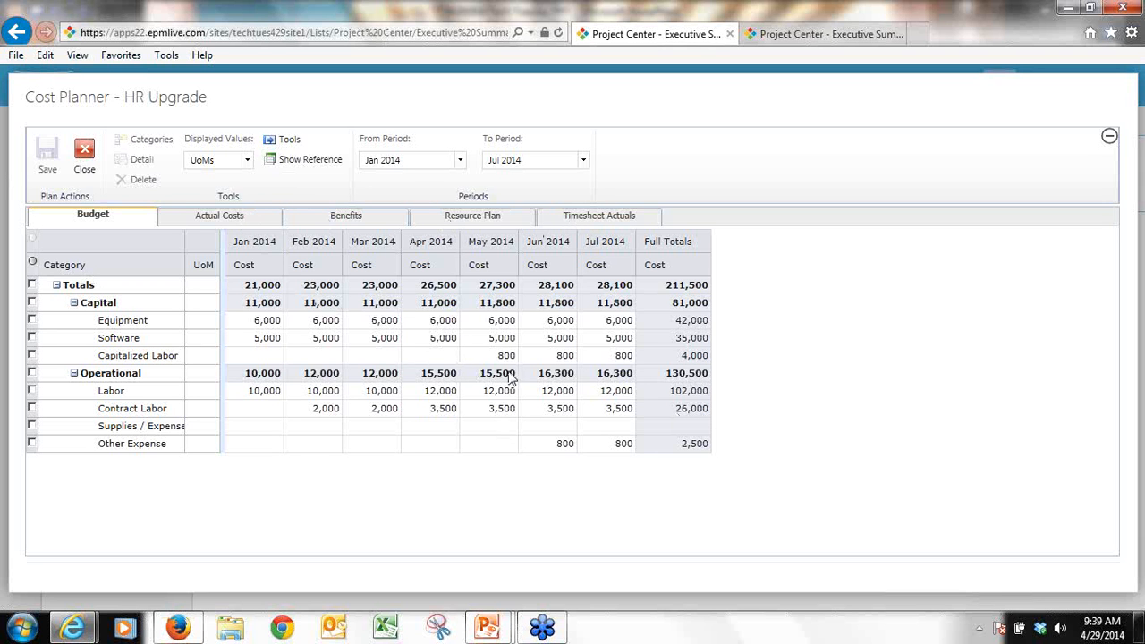
Compare the Actual Costs with the Budget shown as a reference grid beneath them, and close the cost planner.
left_click(255, 221)
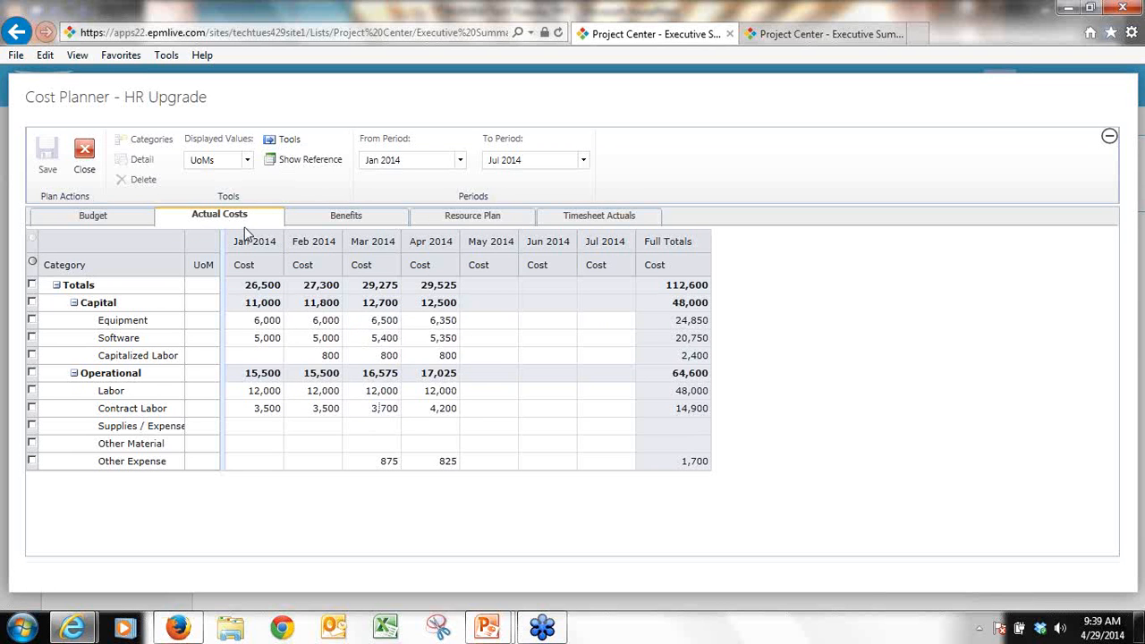
left_click(93, 216)
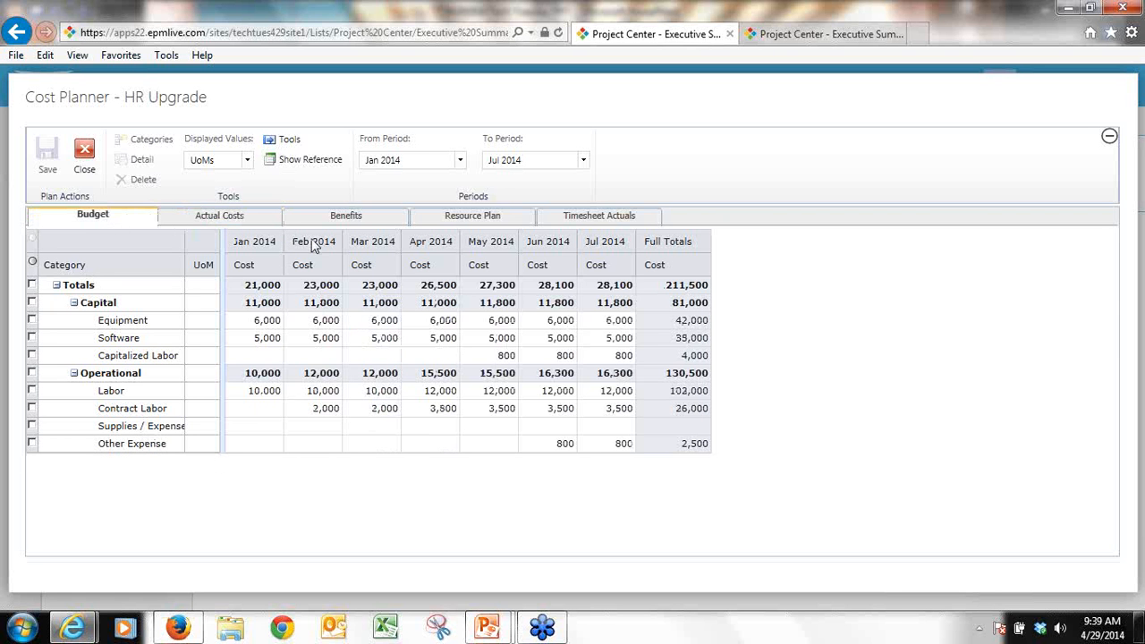
left_click(305, 163)
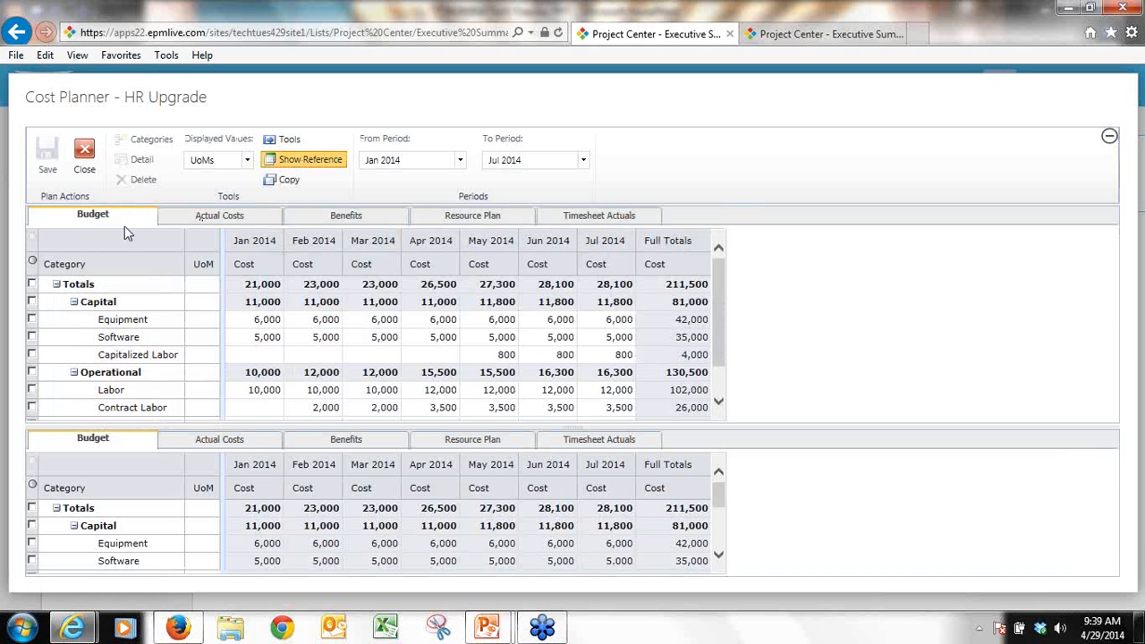
left_click(217, 219)
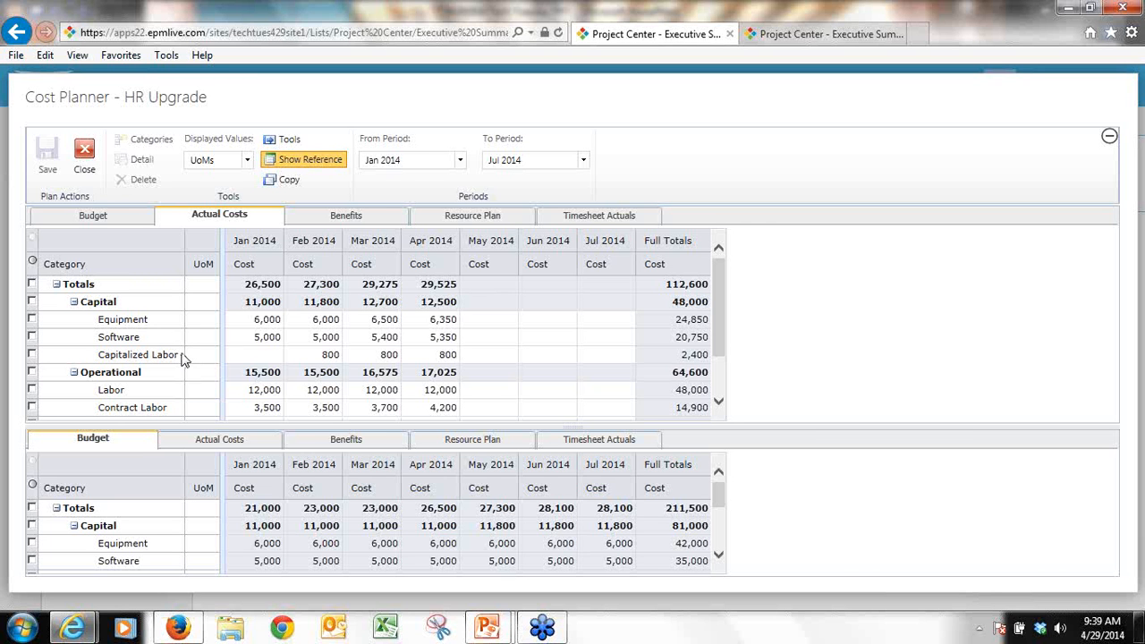
left_click(85, 152)
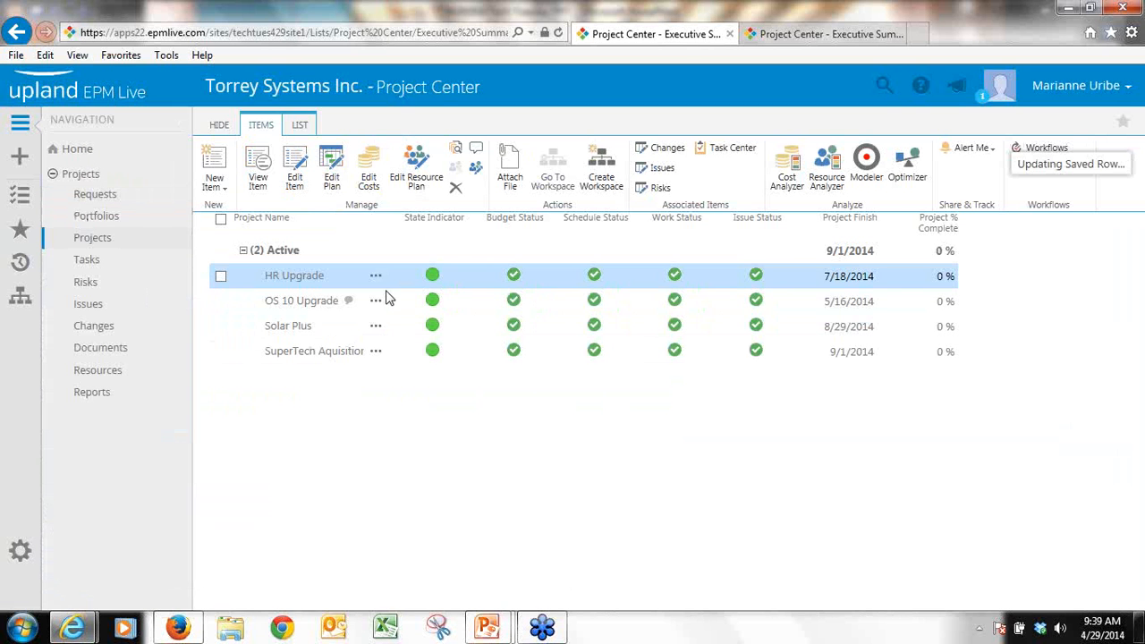
Open all listed projects in the Cost Analyzer and display the periods from Jan 2014 to Oct 2014.
left_click(221, 221)
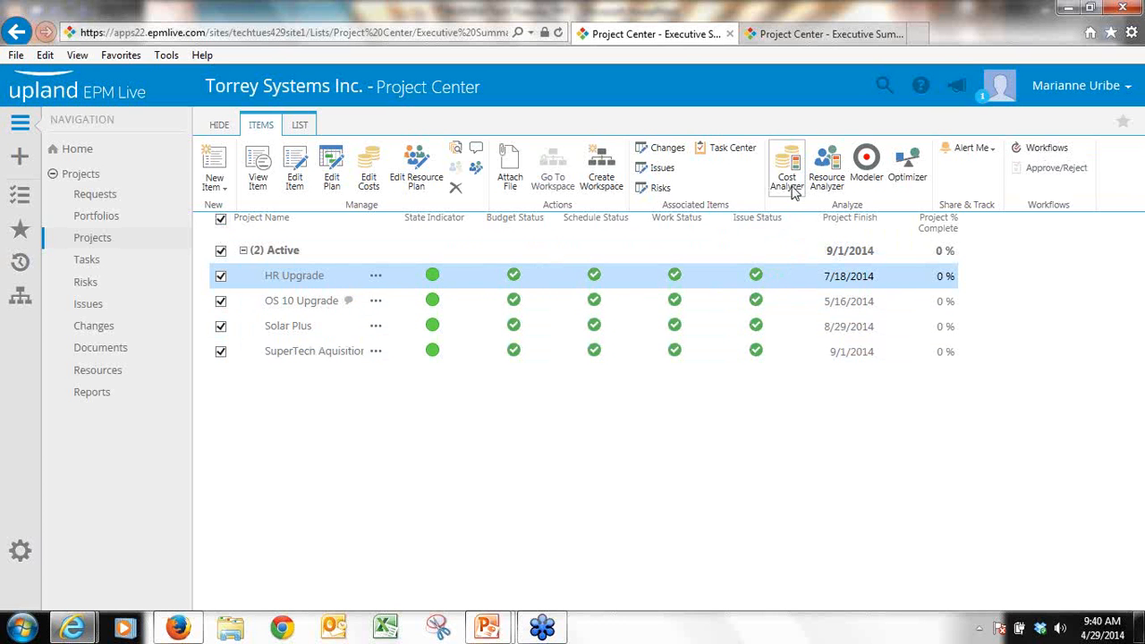
left_click(789, 184)
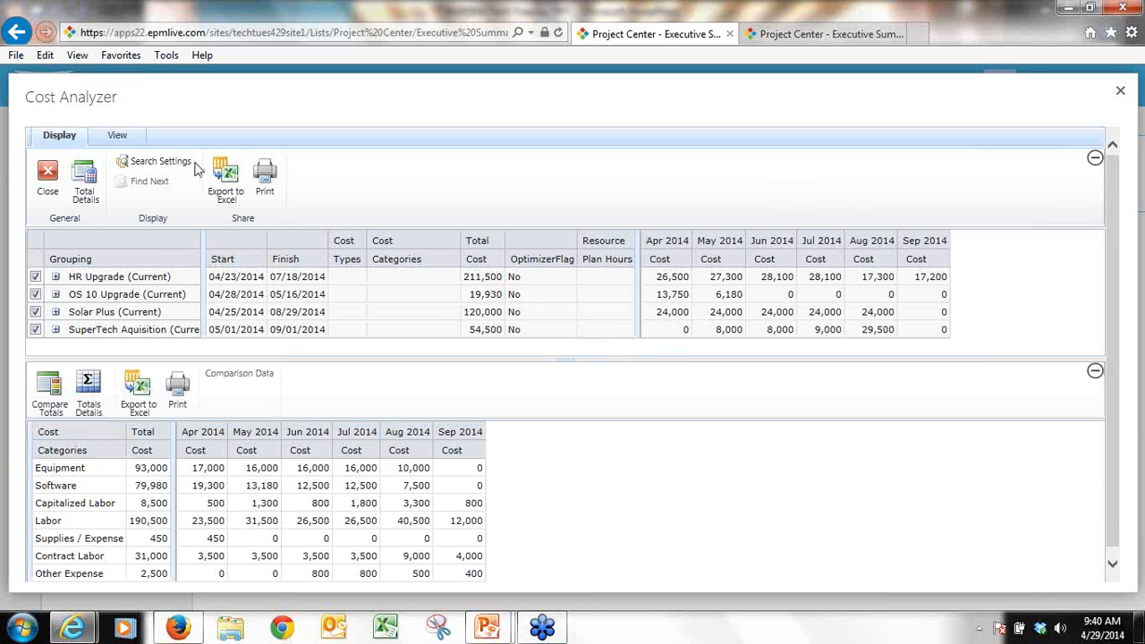
left_click(125, 139)
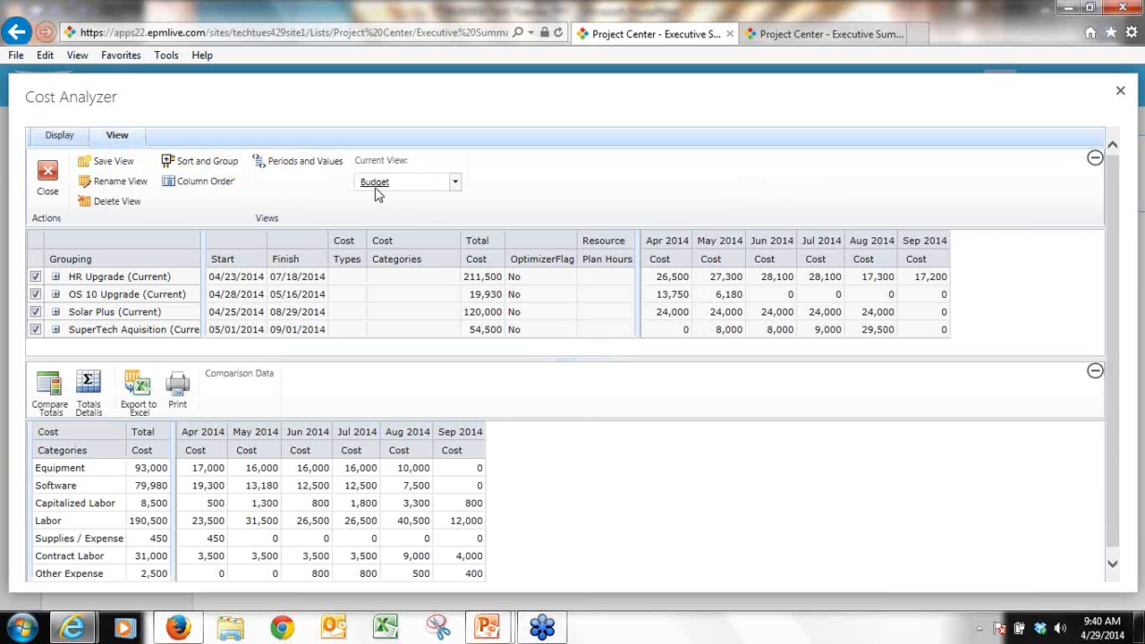
left_click(324, 167)
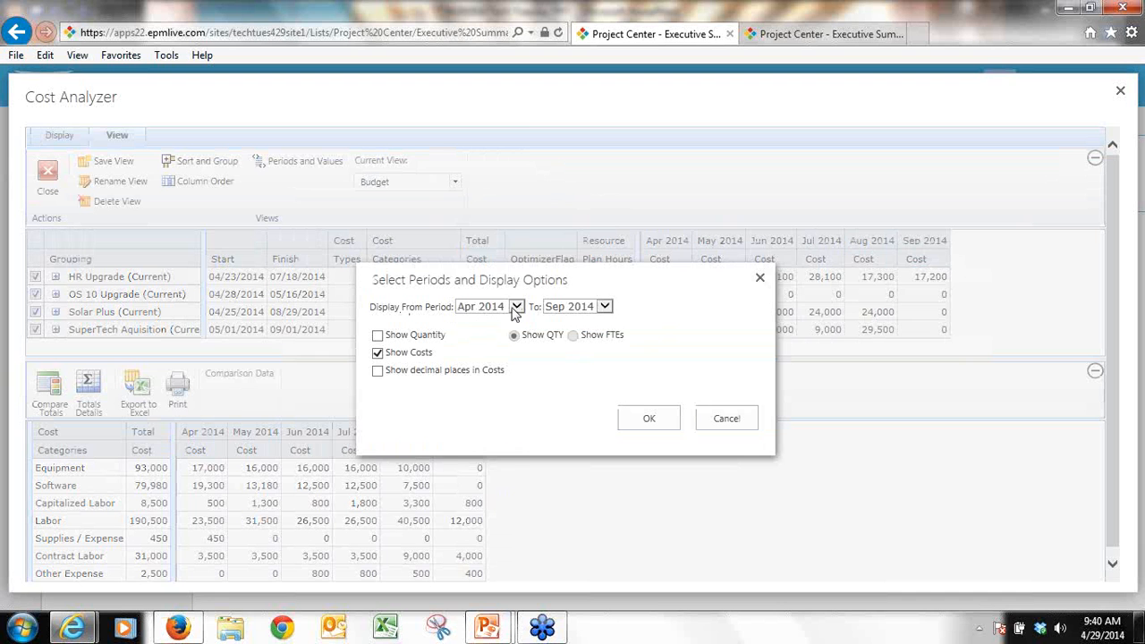
left_click(516, 308)
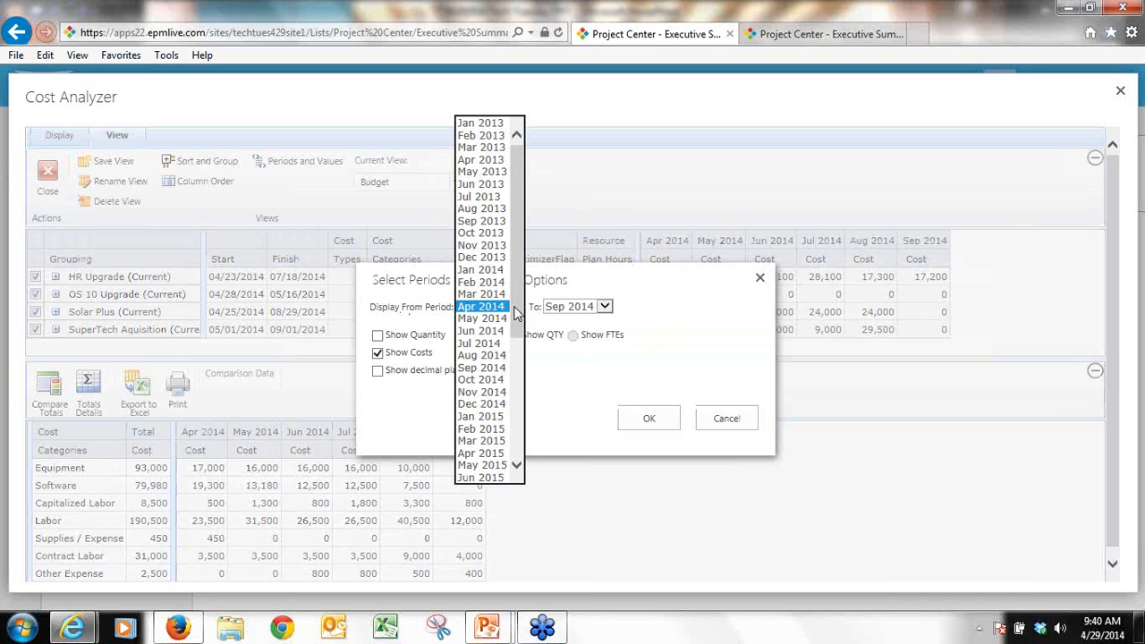
left_click(487, 269)
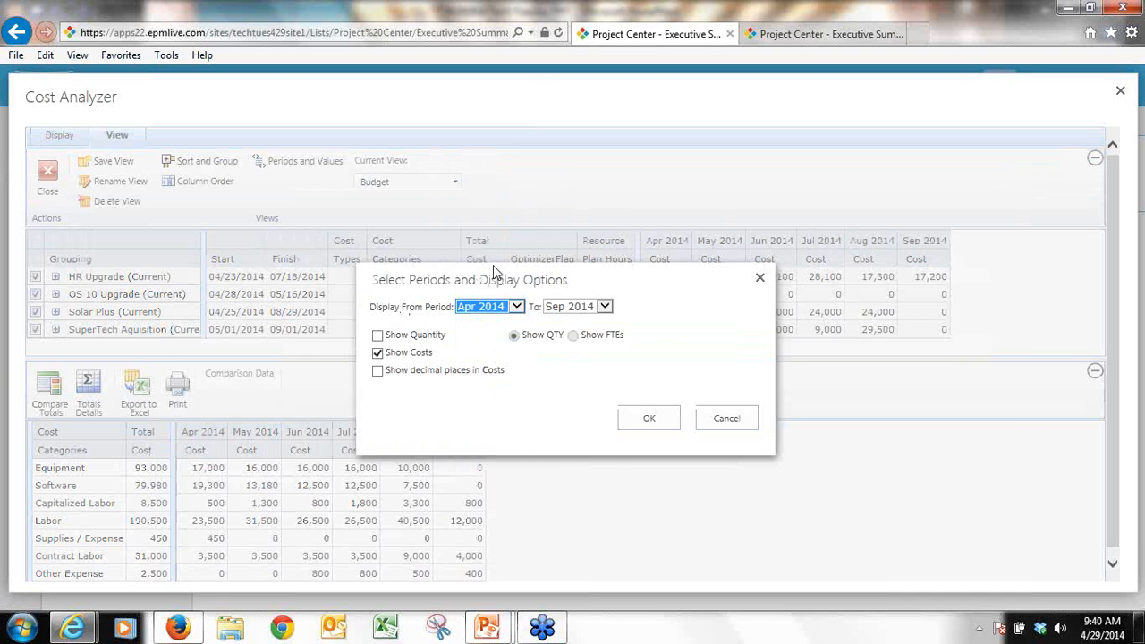
left_click(605, 307)
left_click(587, 324)
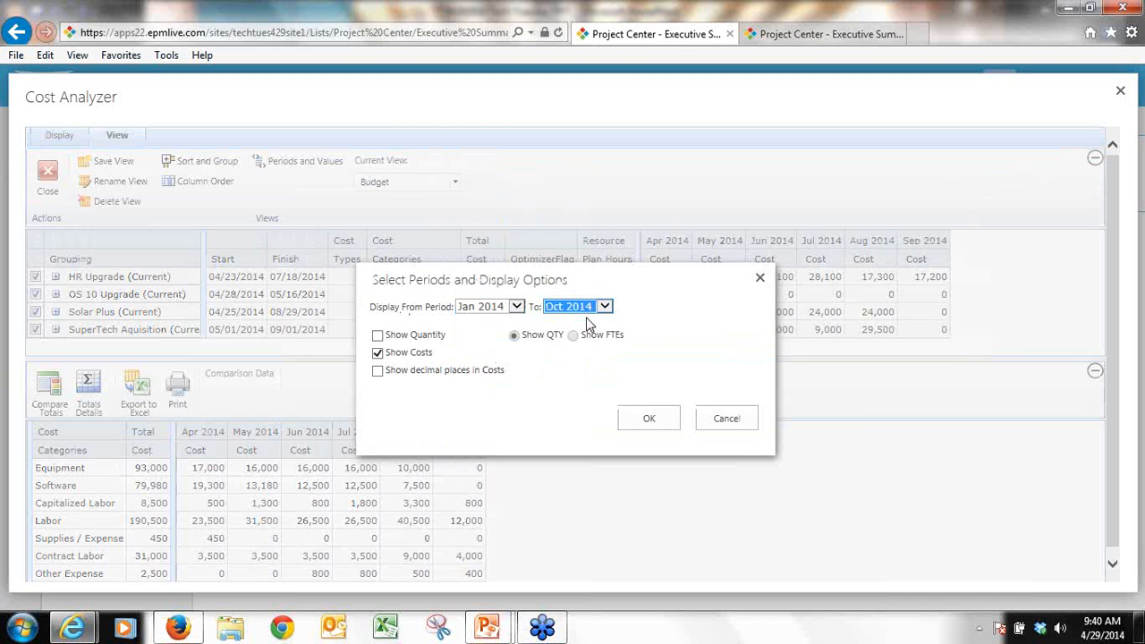
left_click(647, 423)
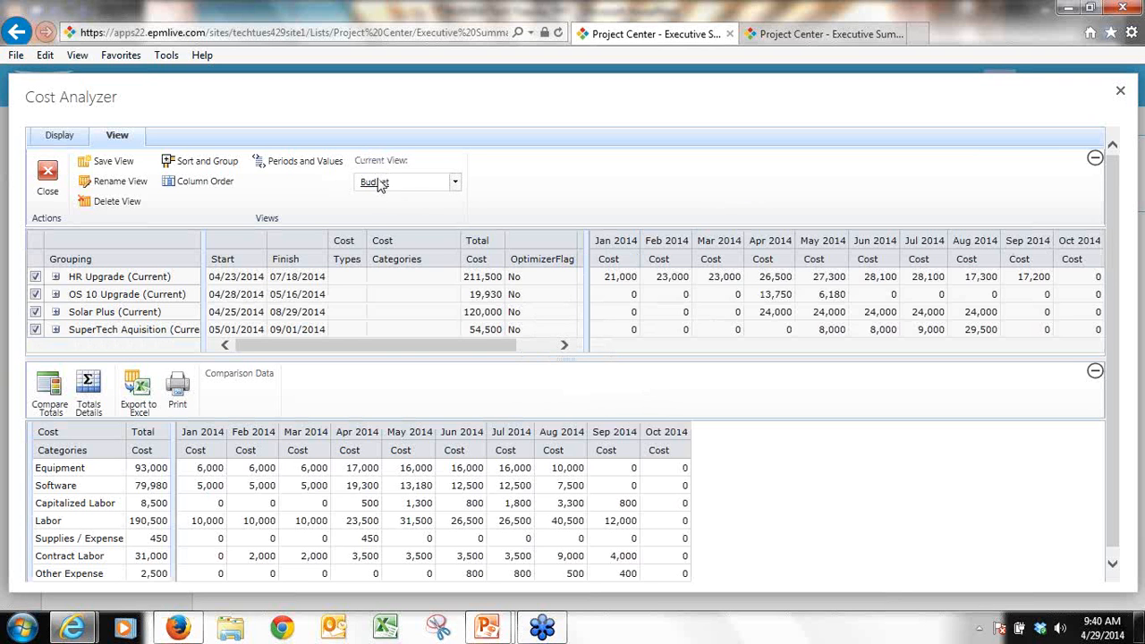
Switch to the Budget vs. Actual Cost view and examine the category breakdowns of HR Upgrade and OS 10 Upgrade.
left_click(455, 183)
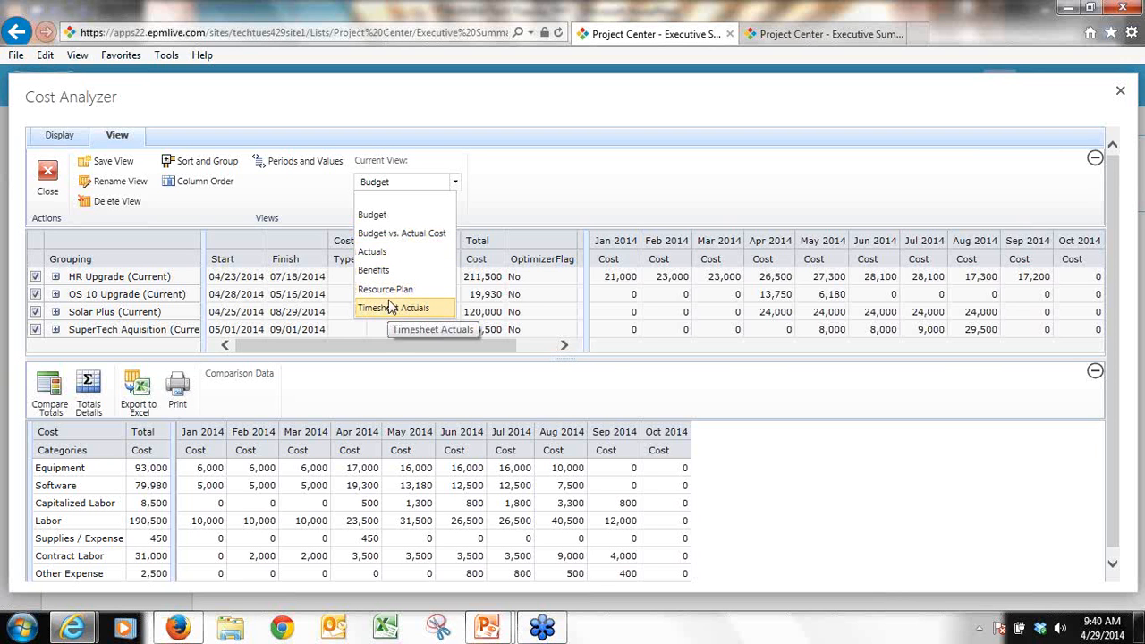
left_click(411, 234)
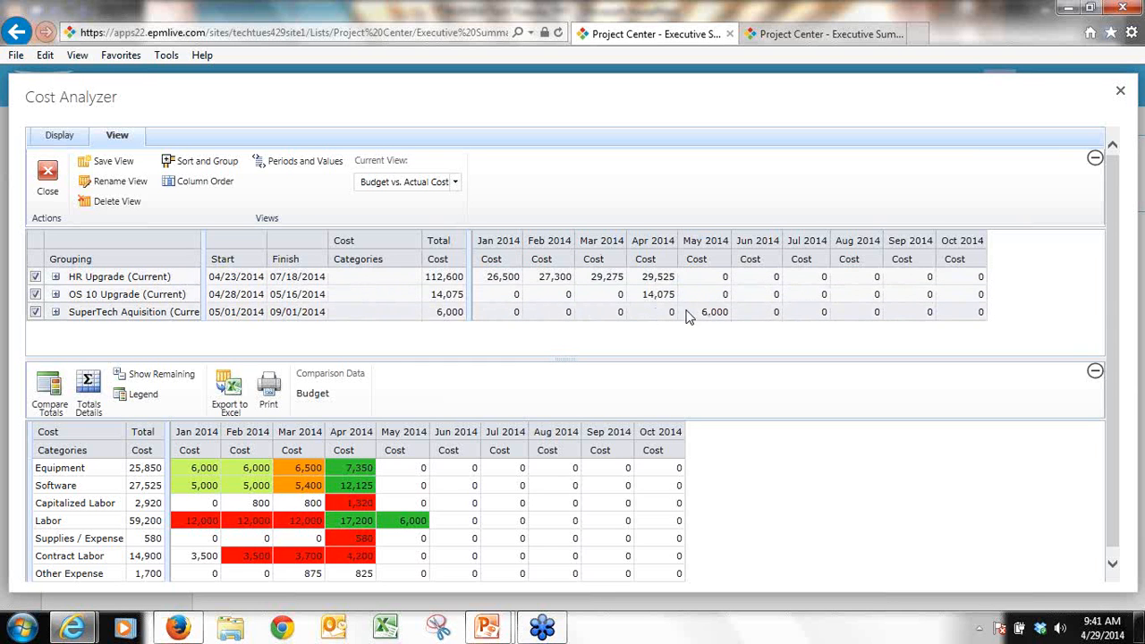
left_click(55, 277)
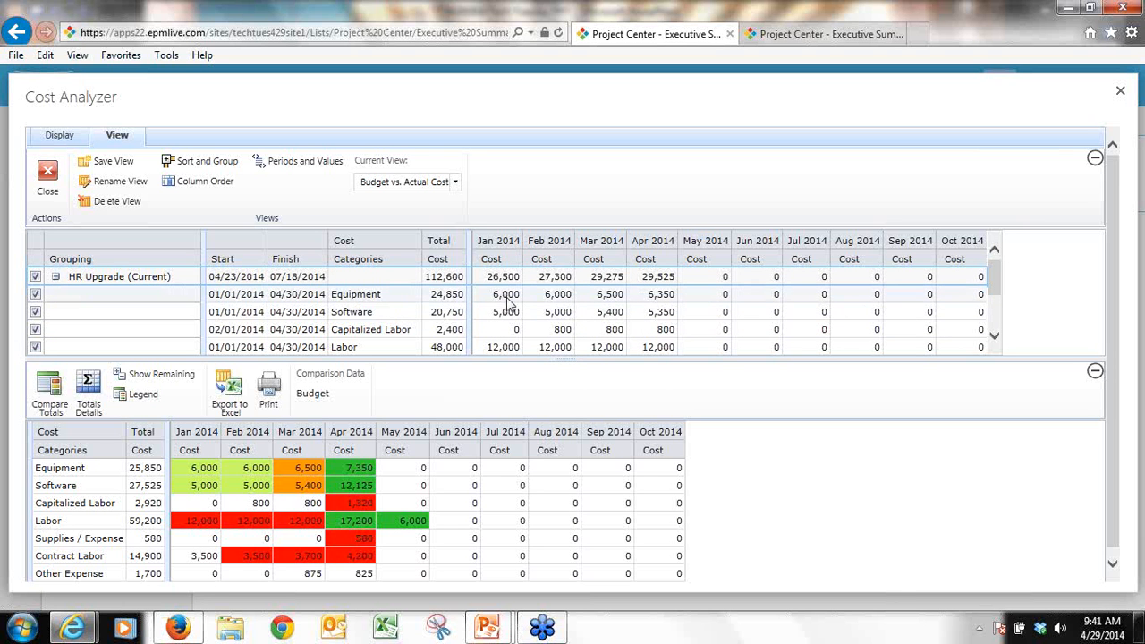
left_click(55, 277)
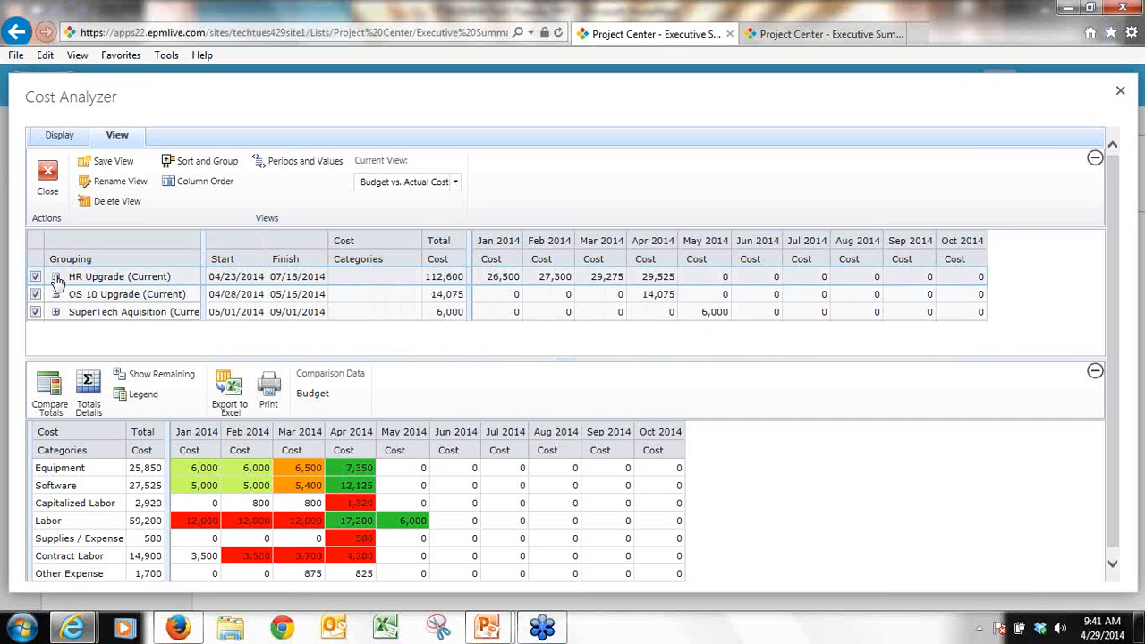
left_click(55, 296)
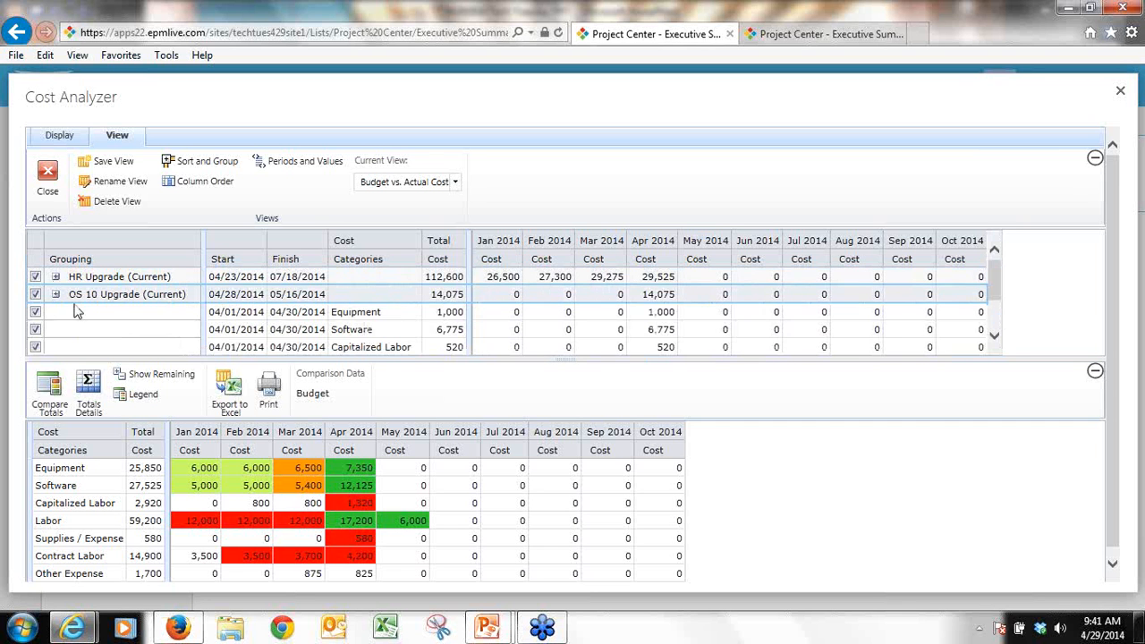
left_click(55, 294)
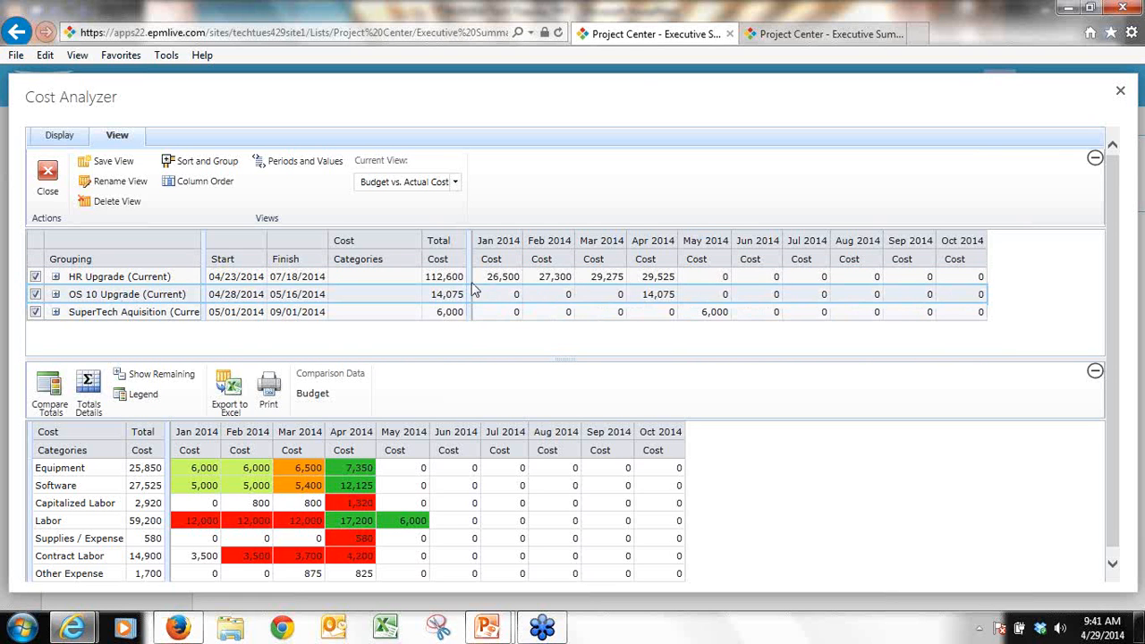
left_click(56, 276)
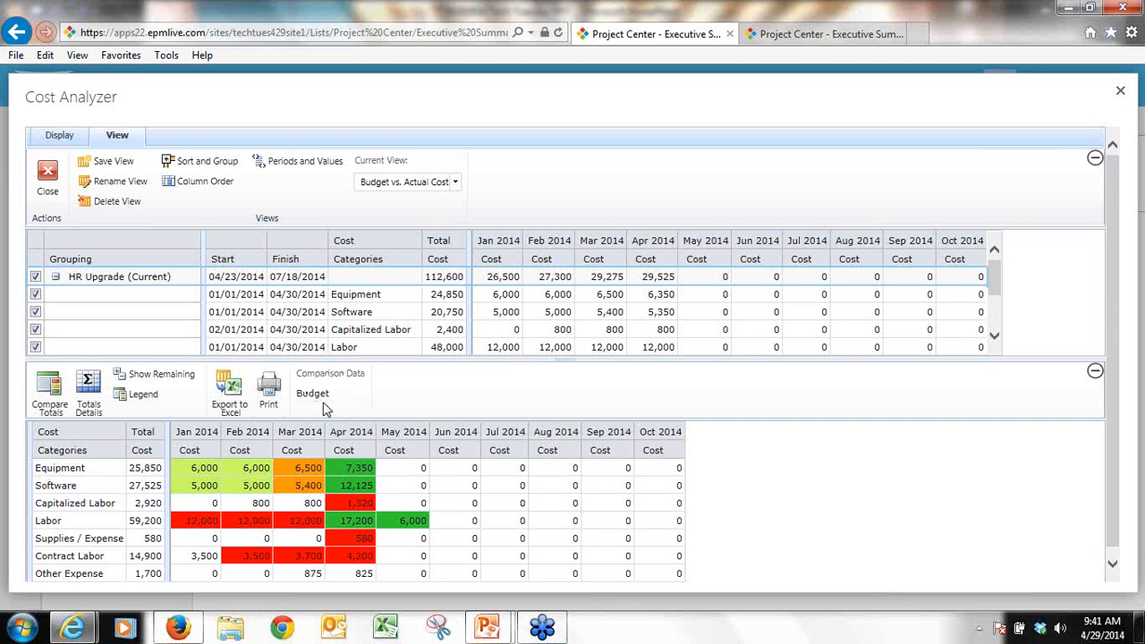
Check which cost types can be compared with the totals without changing the selection, and close the Cost Analyzer.
left_click(50, 393)
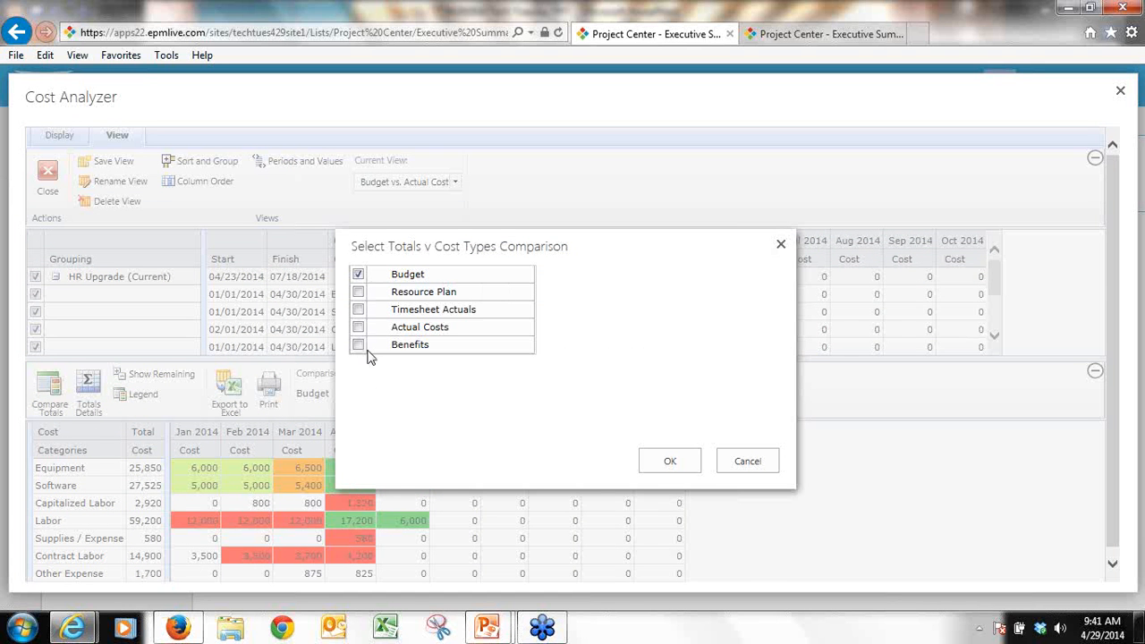
left_click(758, 465)
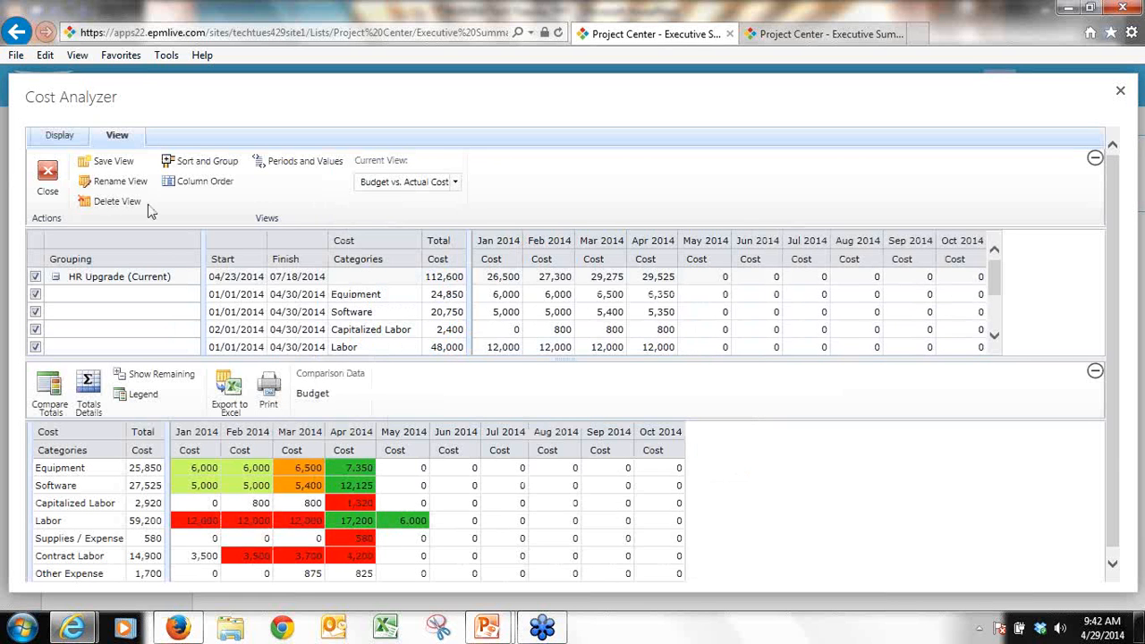
left_click(50, 183)
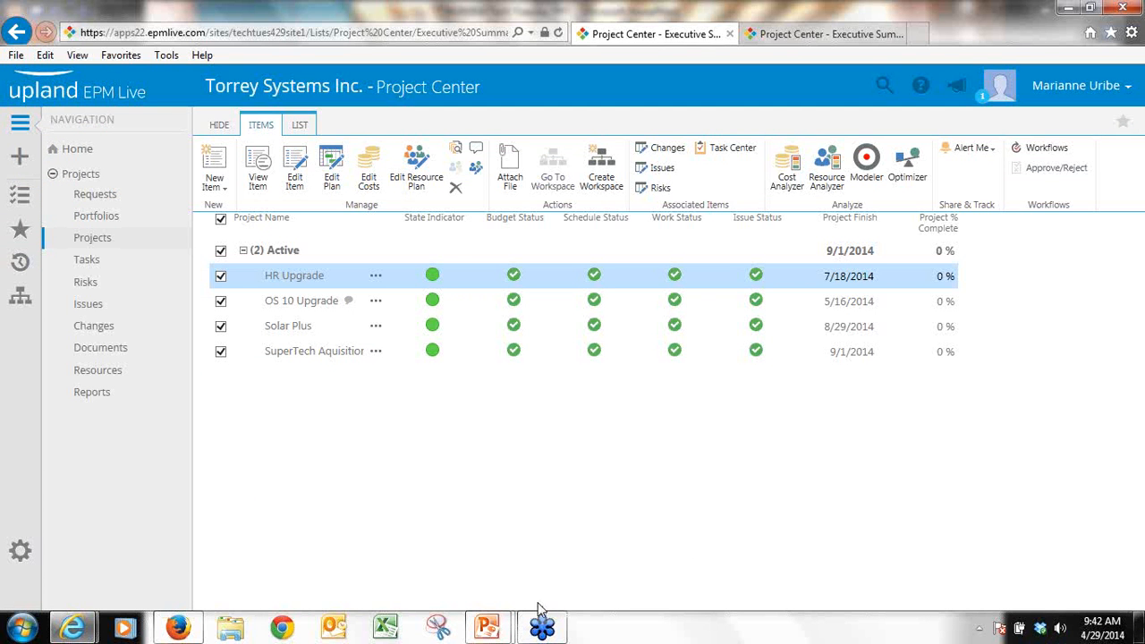
Switch to the EPM Live site in Firefox and open the Cost Categories page of the Cost Management settings.
left_click(177, 630)
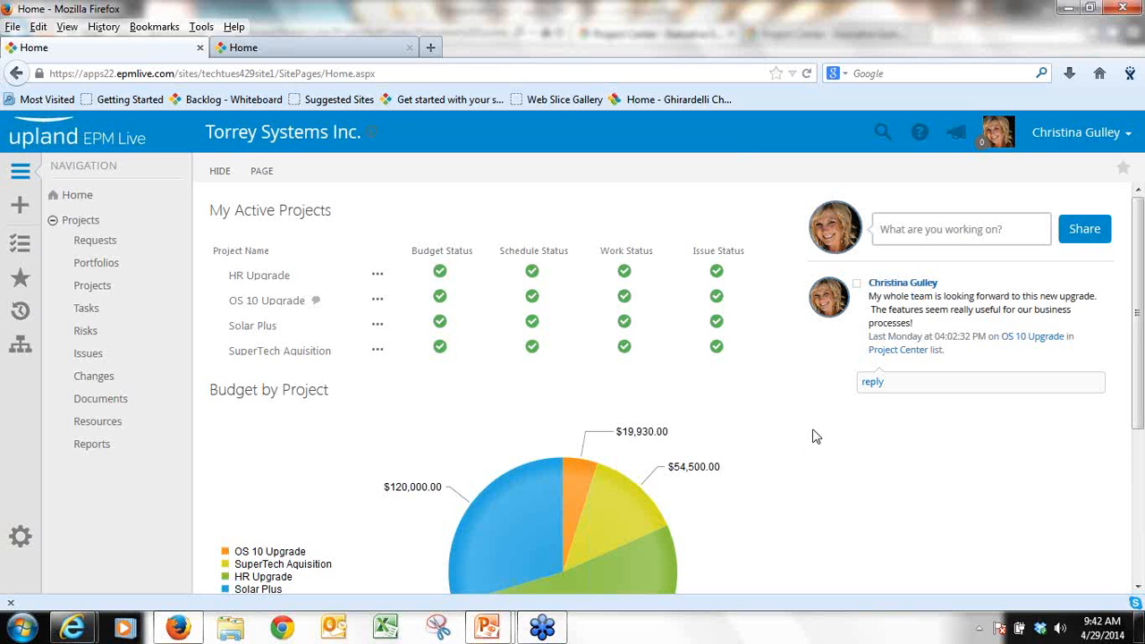
left_click(21, 540)
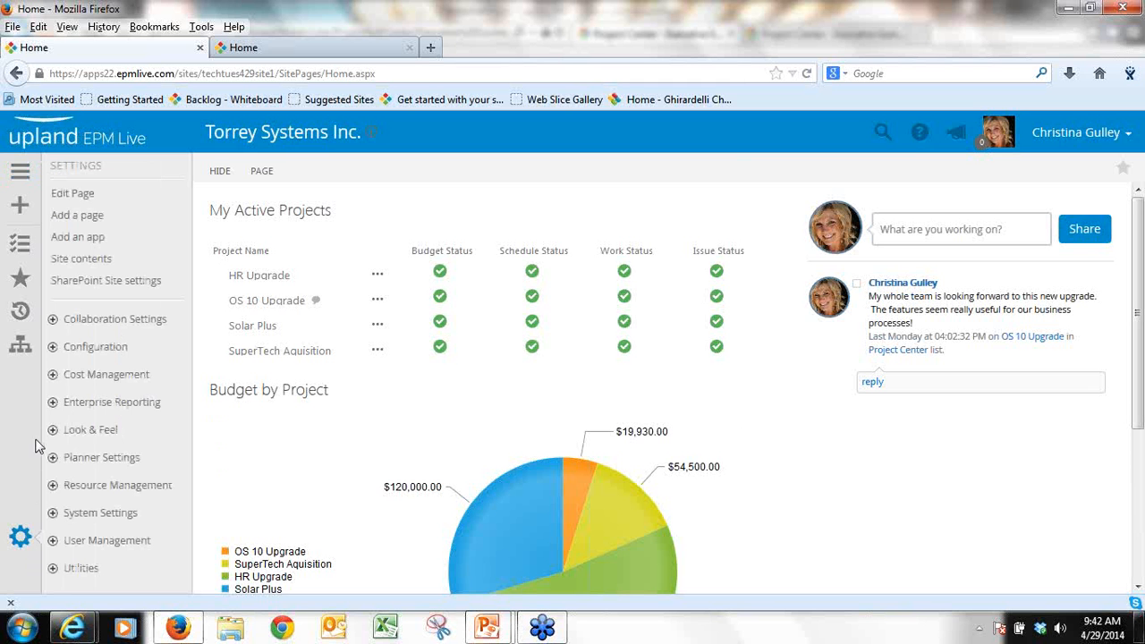
left_click(52, 375)
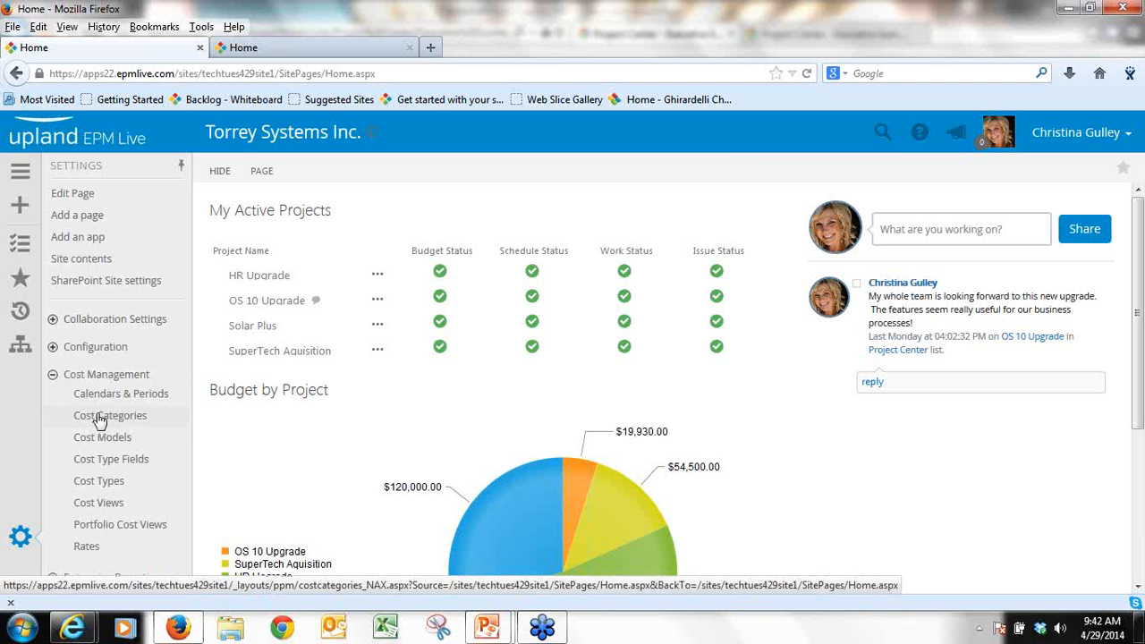
left_click(100, 418)
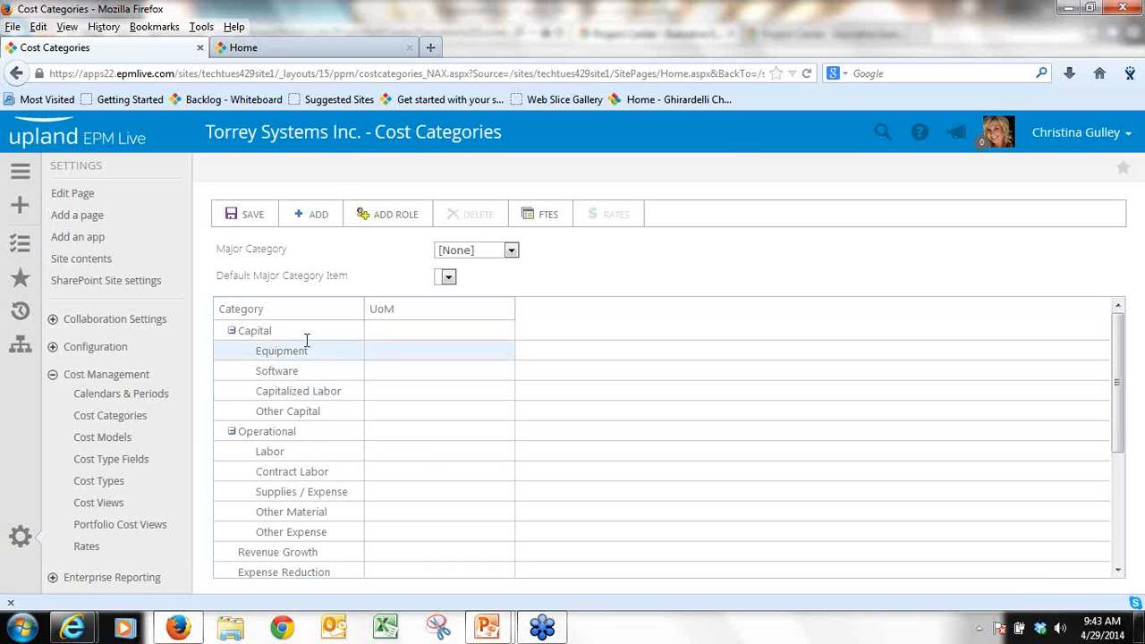
Examine the Capitalized Labor, Labor and Contract Labor entries in the category list without editing them.
left_click(348, 391)
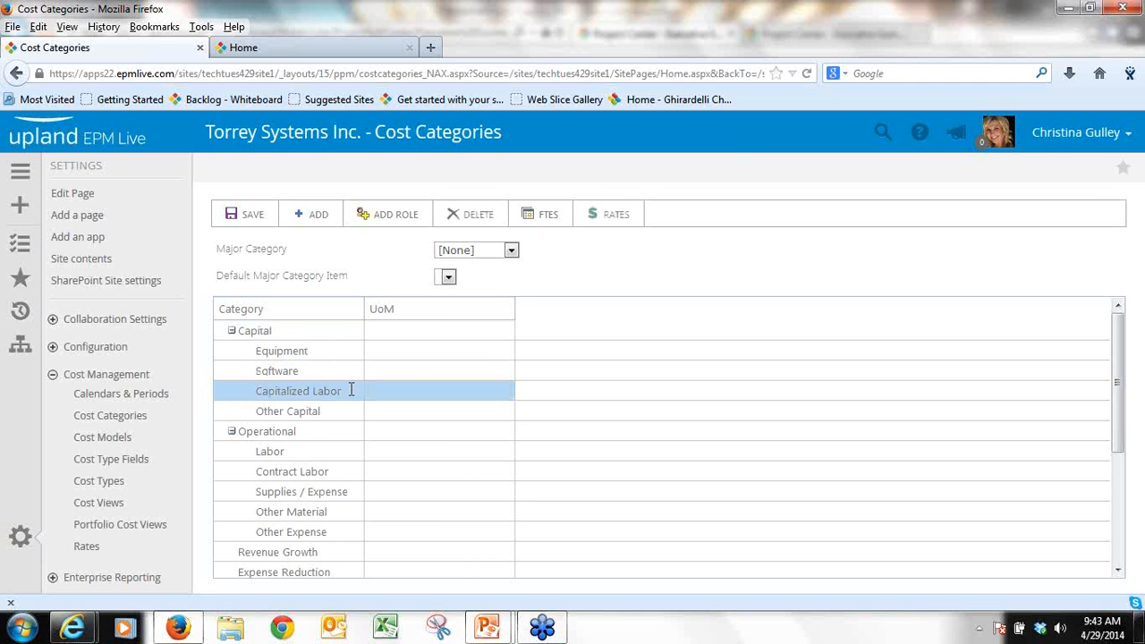
left_click(305, 451)
left_click(310, 472)
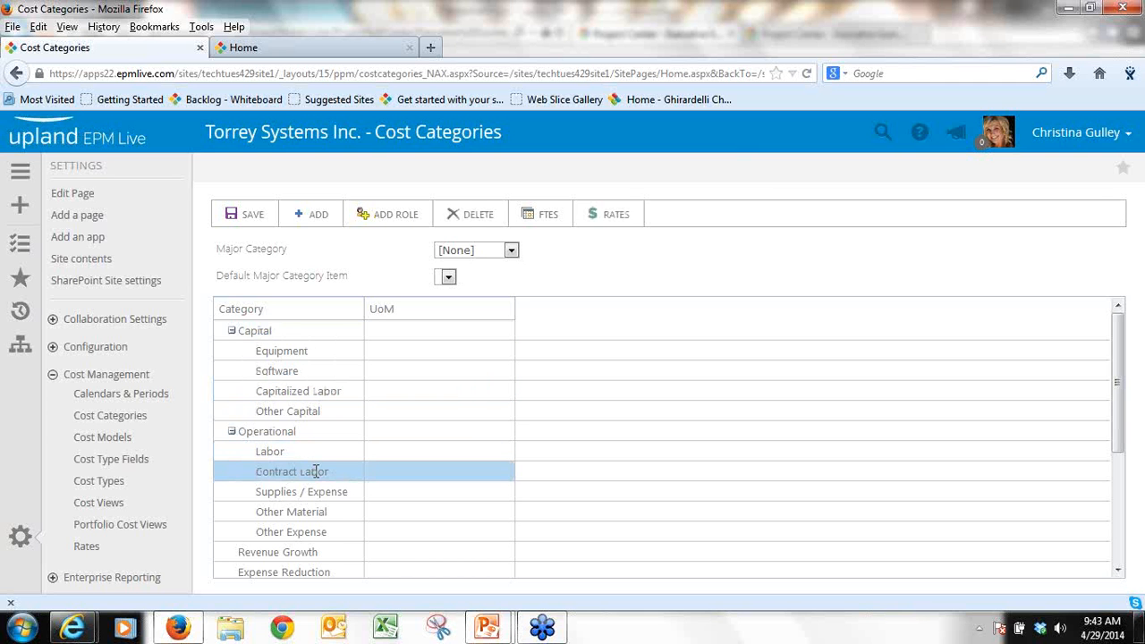
left_click(310, 472)
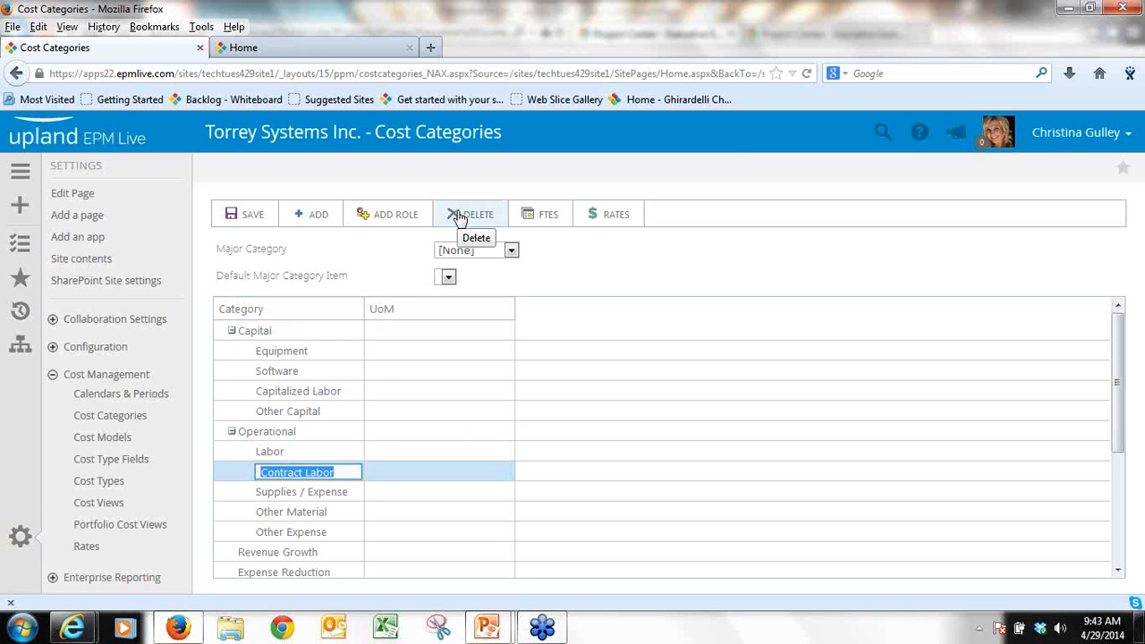
left_click(304, 452)
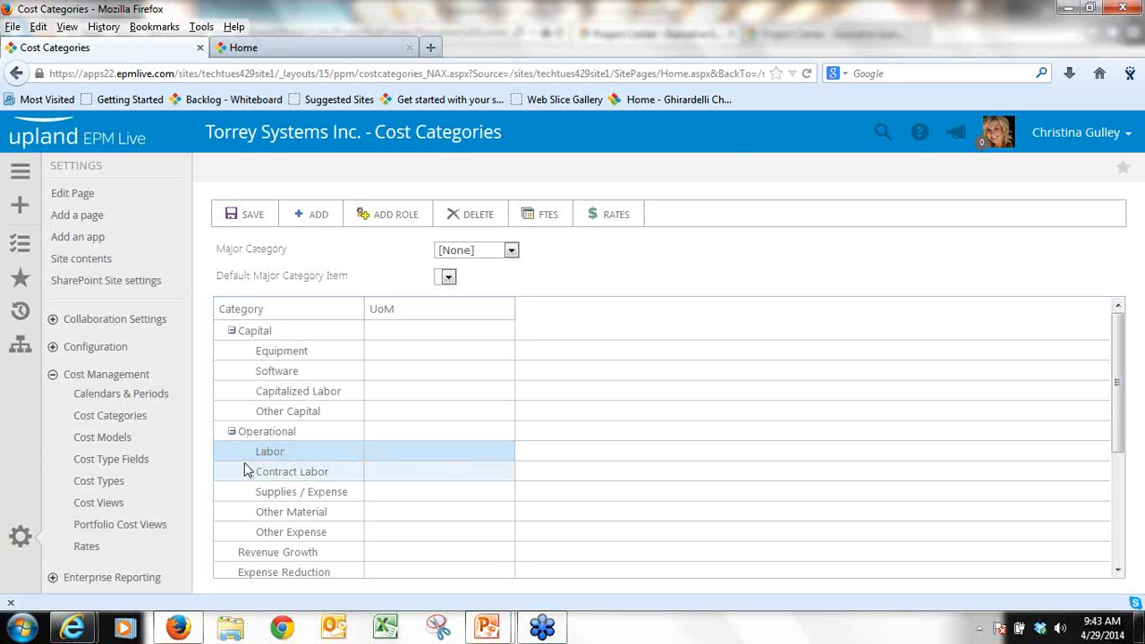
Add a new category row under Capitalized Labor and delete that row again.
left_click(244, 394)
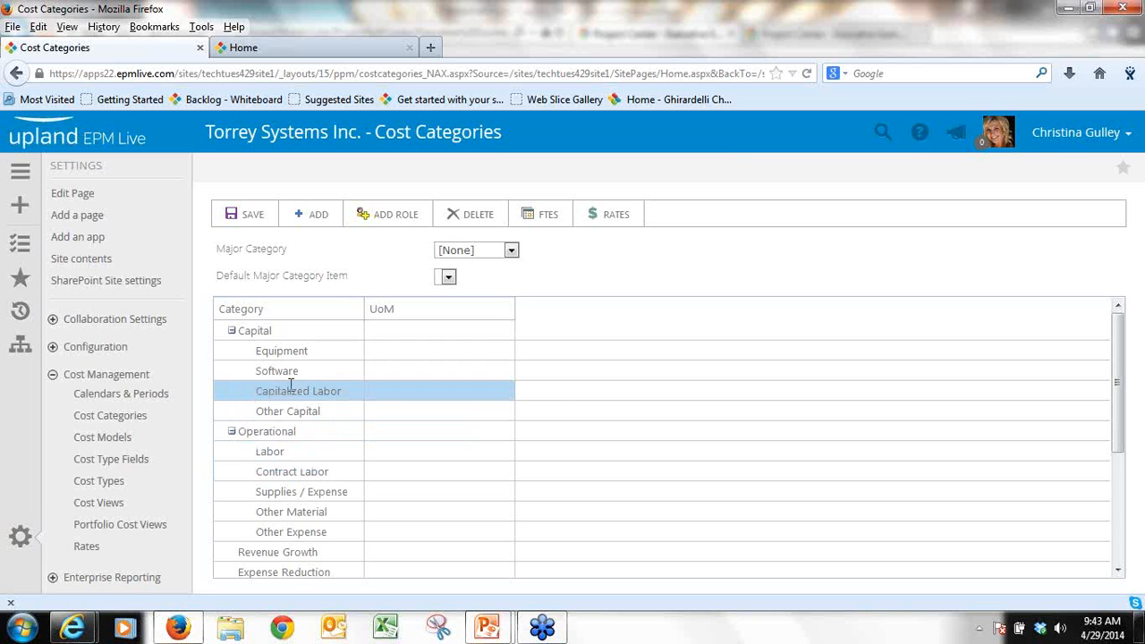
left_click(315, 215)
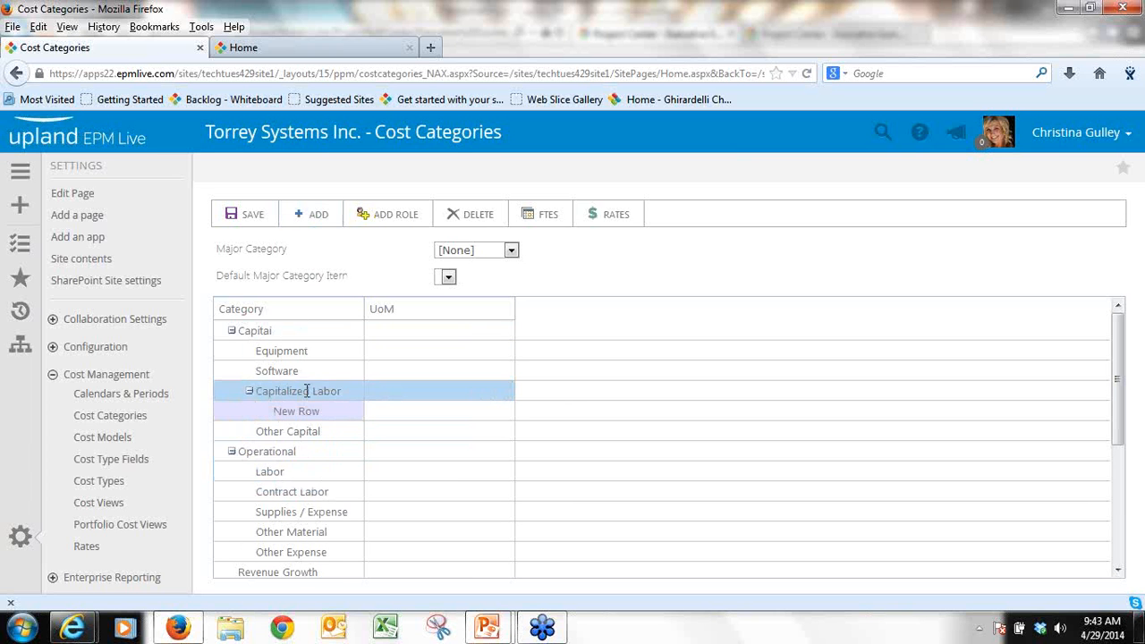
left_click(284, 411)
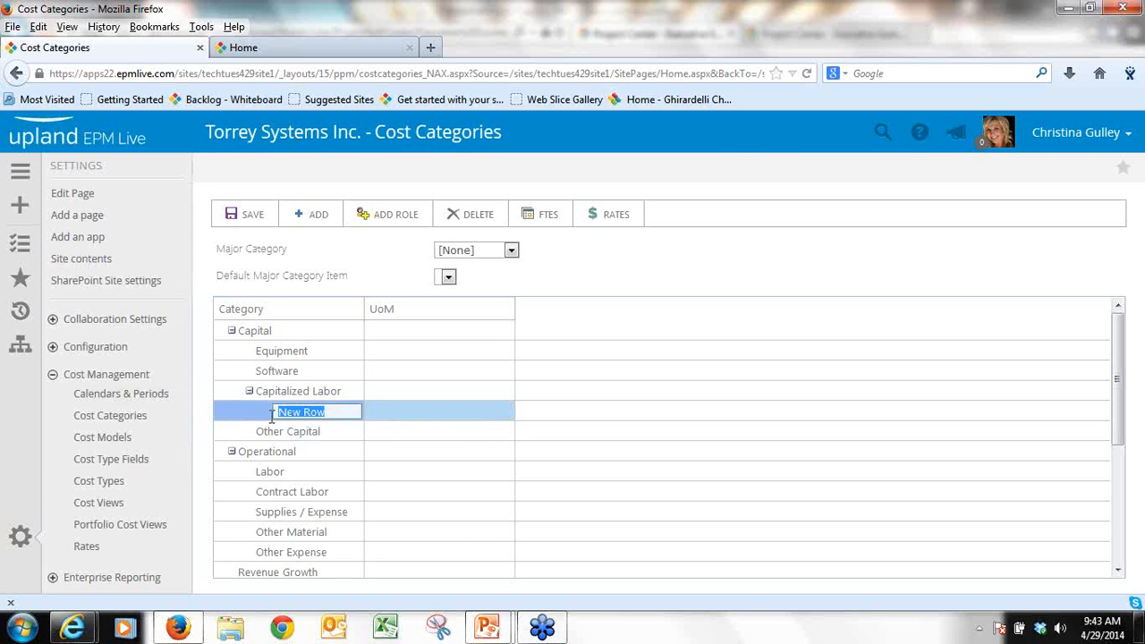
left_click(487, 218)
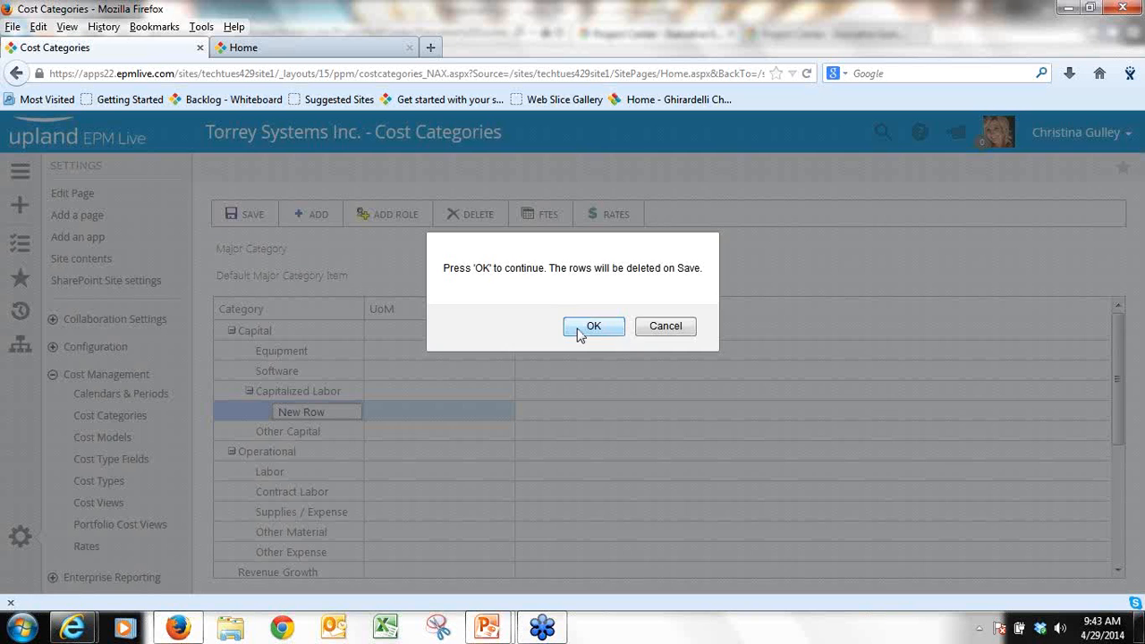
left_click(582, 333)
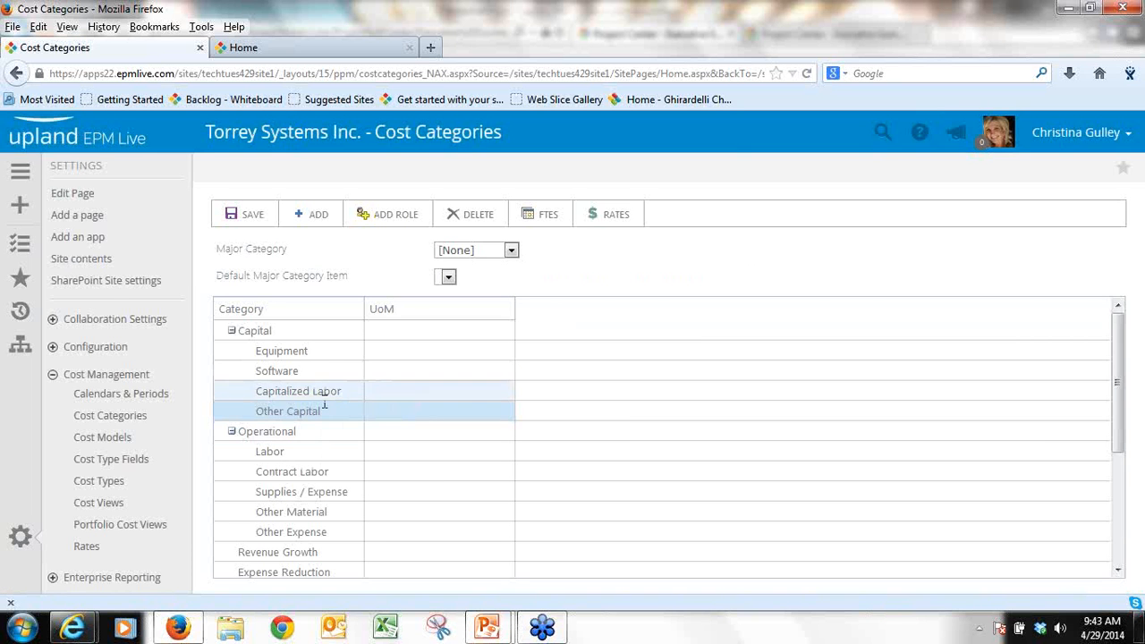
Review the rest of the category list down to the Labor roles and save the cost categories.
scroll(300, 437, "down", 4)
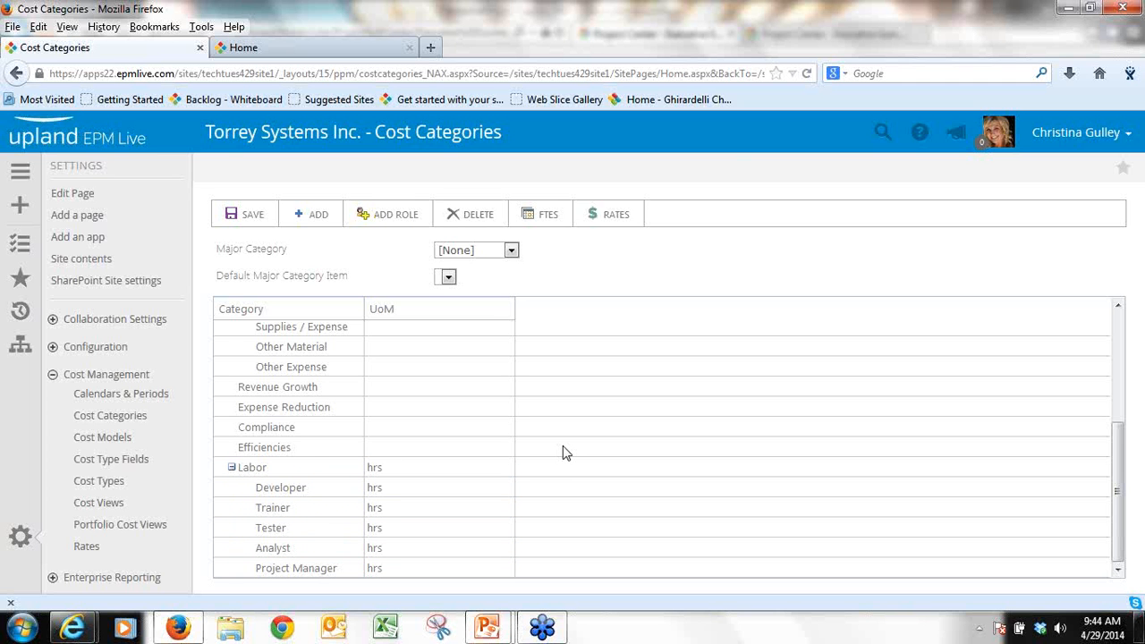
scroll(564, 453, "up", 3)
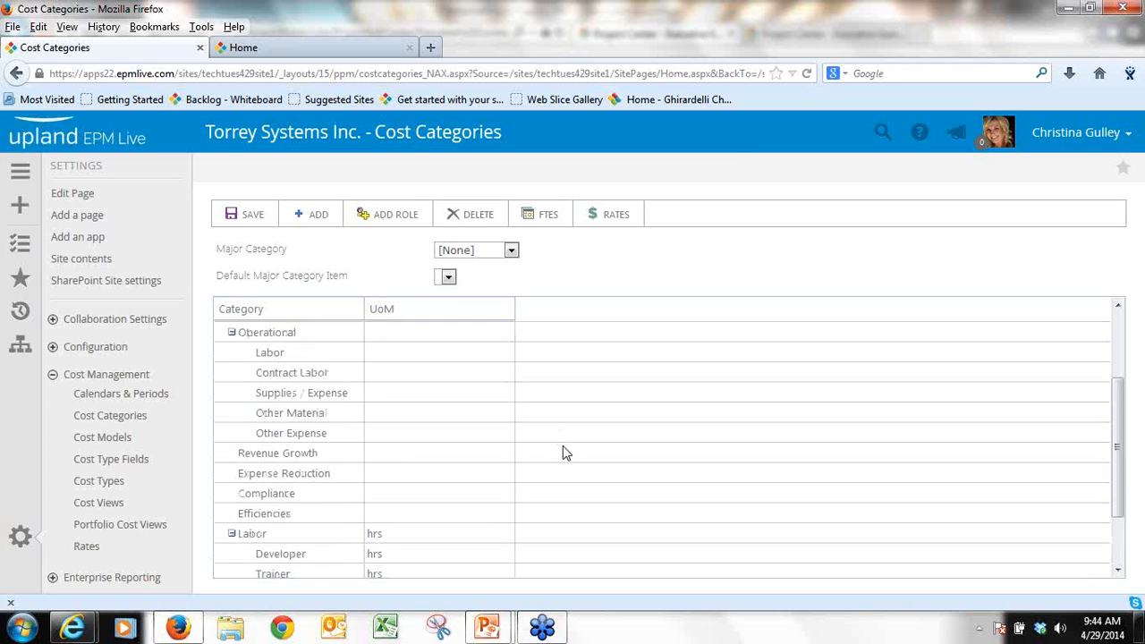
scroll(563, 452, "up", 5)
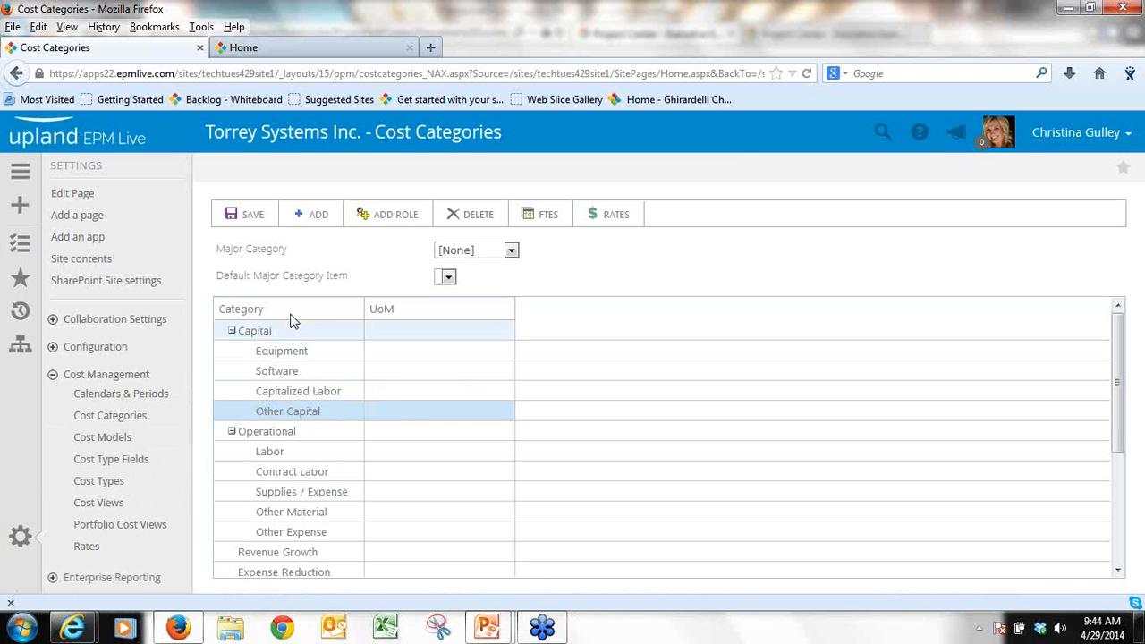
left_click(238, 219)
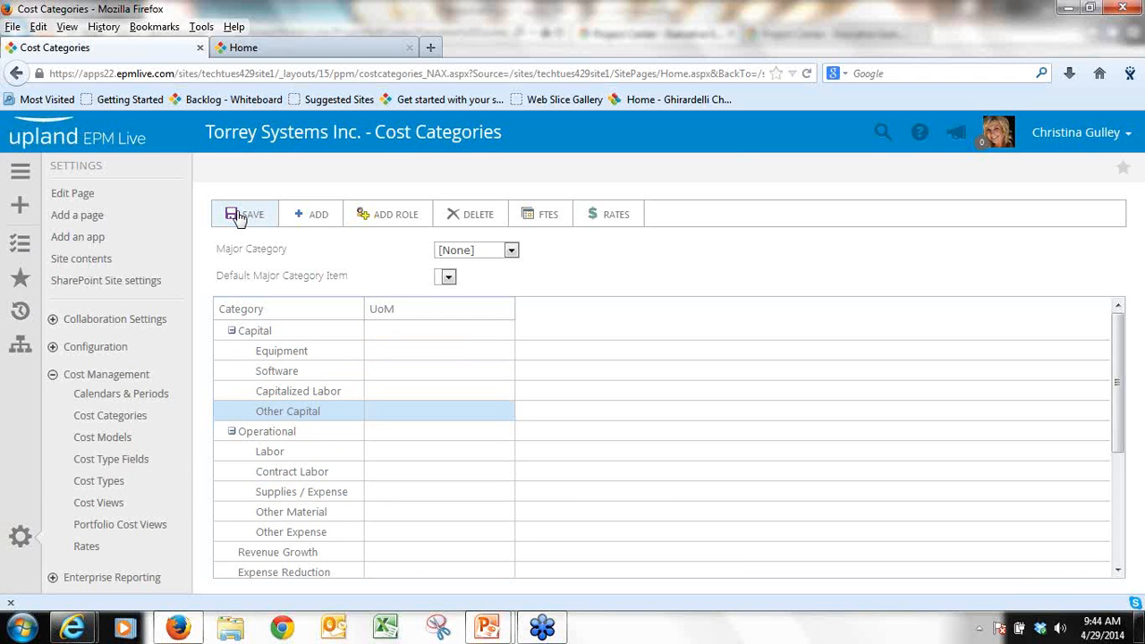
Open the Budget cost type for modification from the Cost Types settings, changing the Windows color scheme to Windows 7 Basic when asked.
left_click(106, 486)
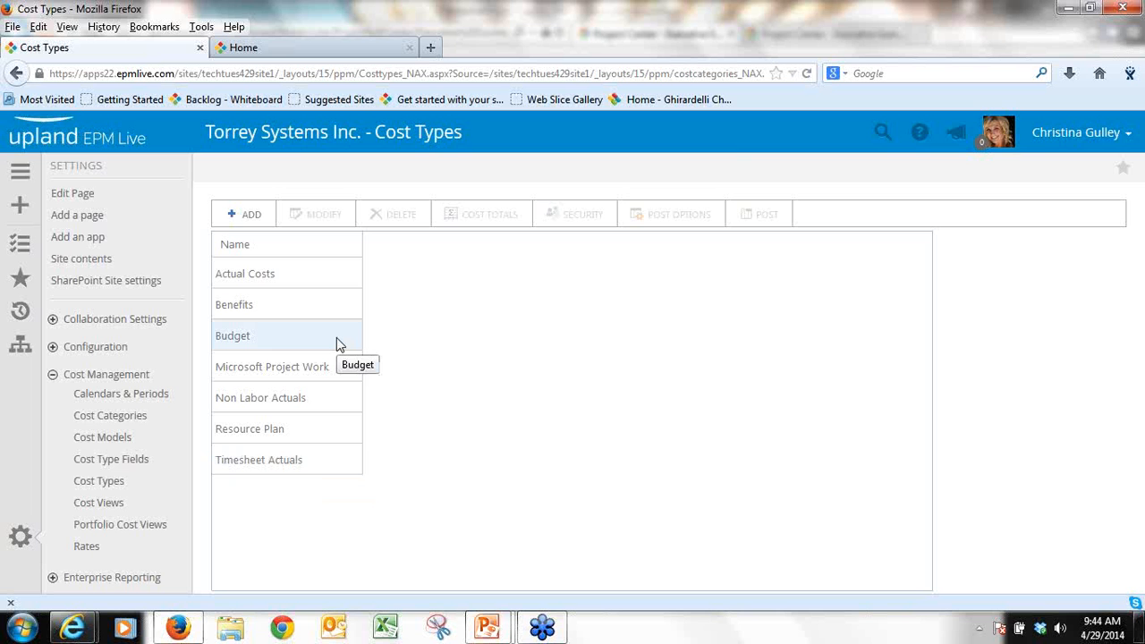
left_click(254, 338)
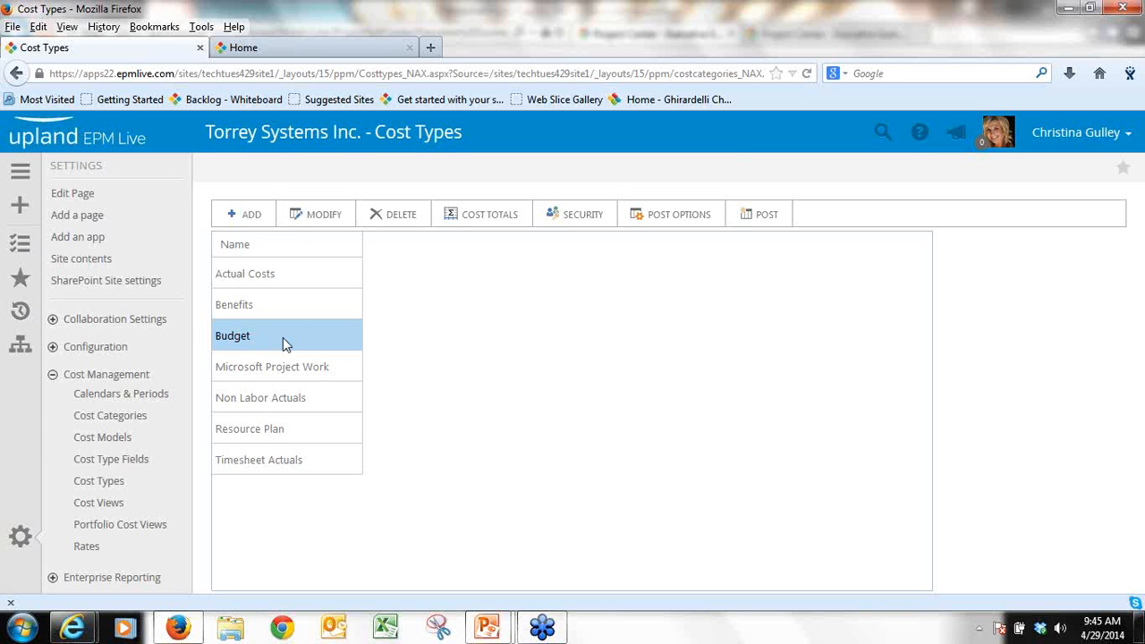
left_click(322, 219)
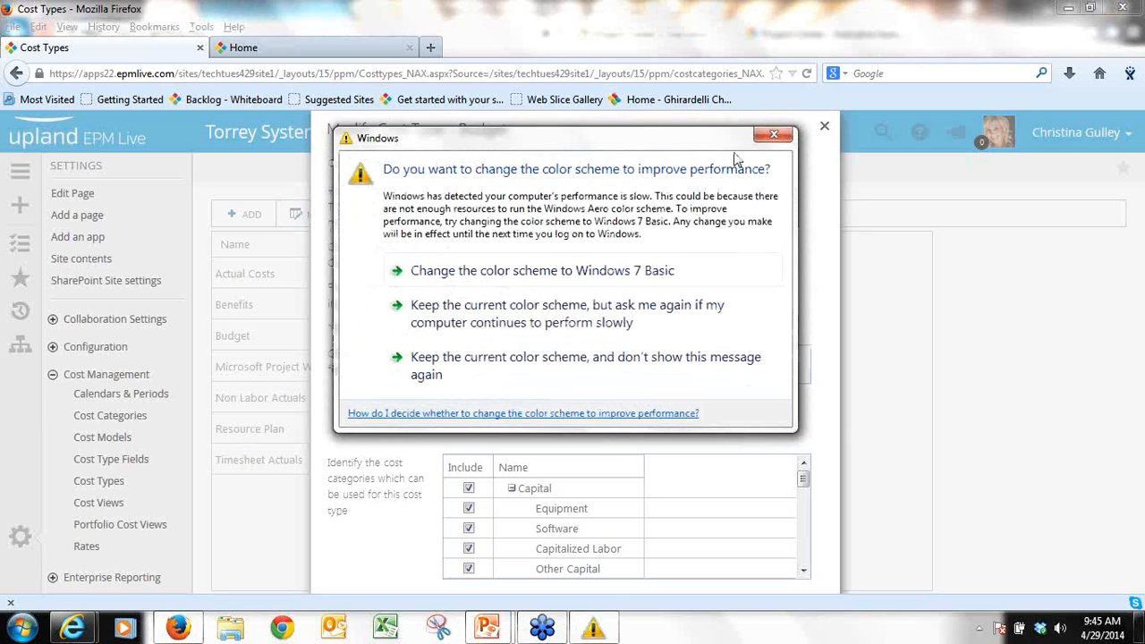
left_click(688, 273)
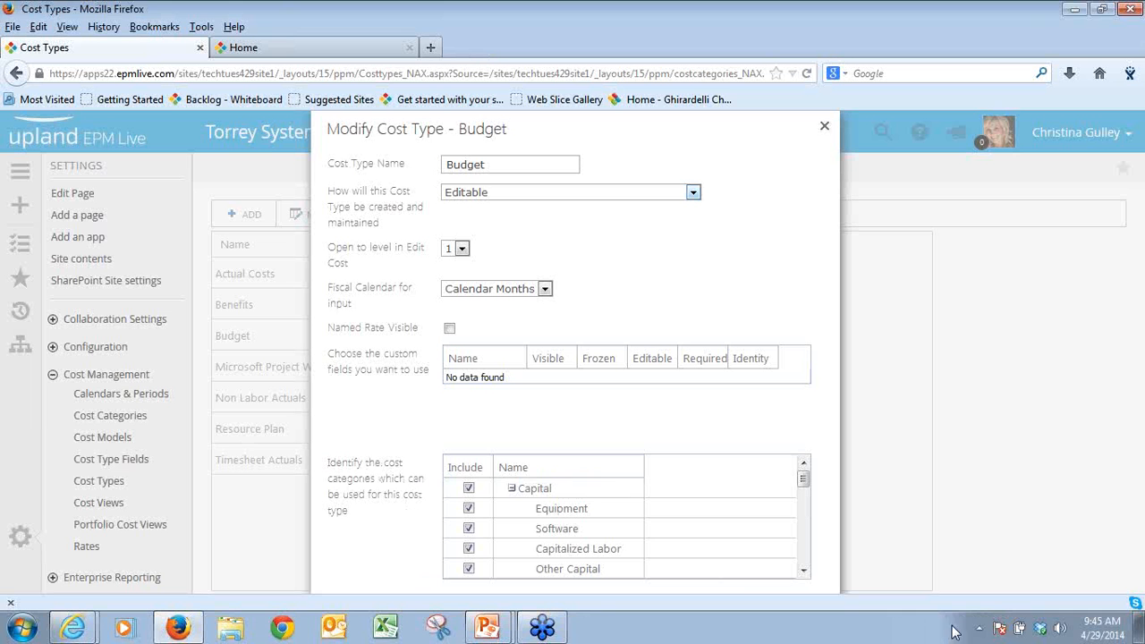
Examine which cost categories are included in the Budget cost type, from Capital down to the Labor roles.
left_click(803, 571)
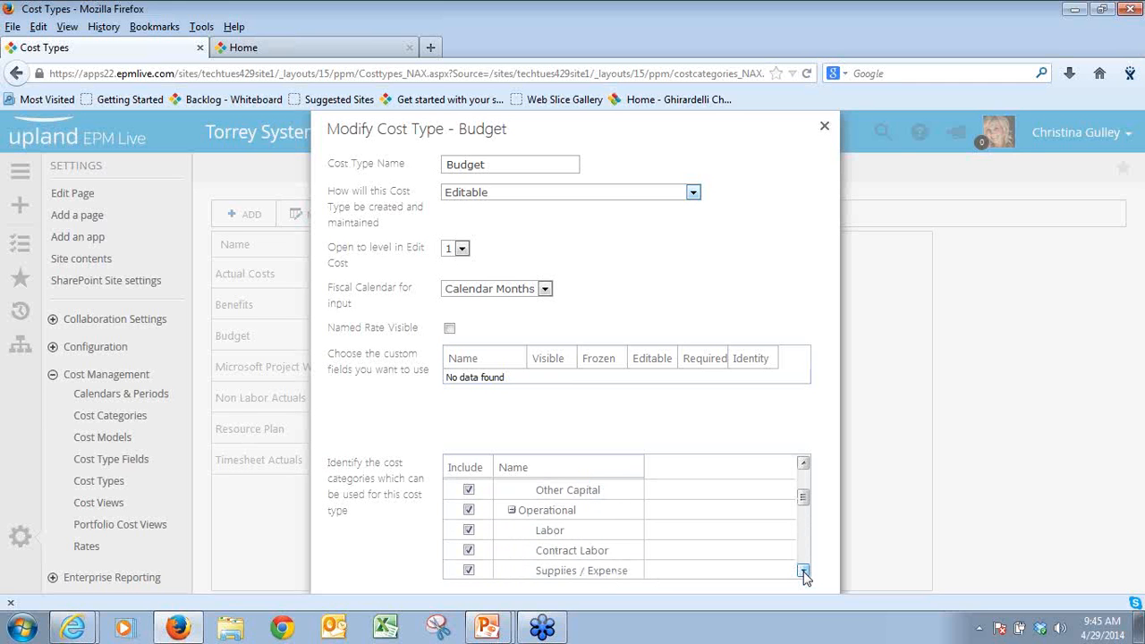
left_click(803, 571)
left_click(803, 571)
left_click(803, 464)
left_click(803, 463)
left_click_drag(803, 501, 806, 555)
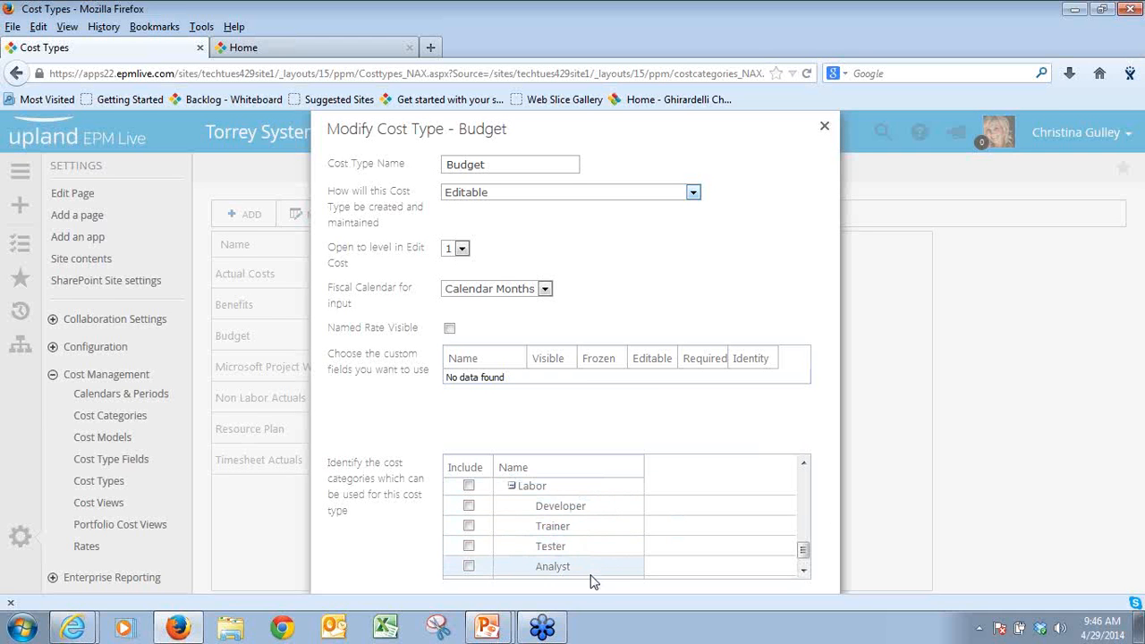
left_click(804, 571)
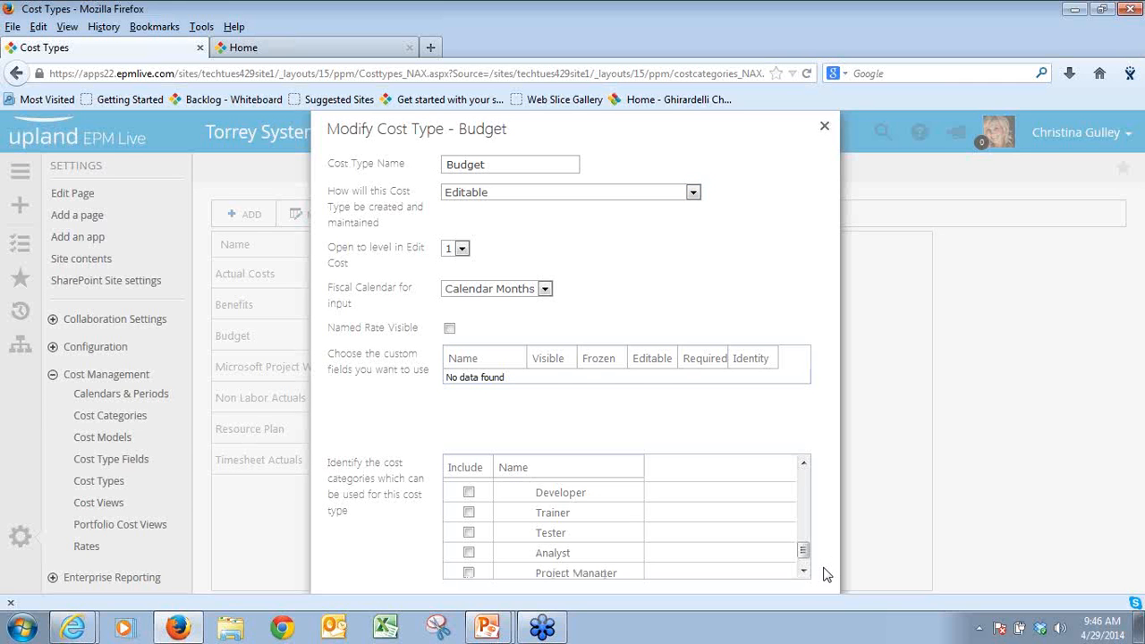
Go through Budget's category list again from Equipment to Revenue Growth, and close the cost type without saving.
key("Down")
key("Down")
key("Down")
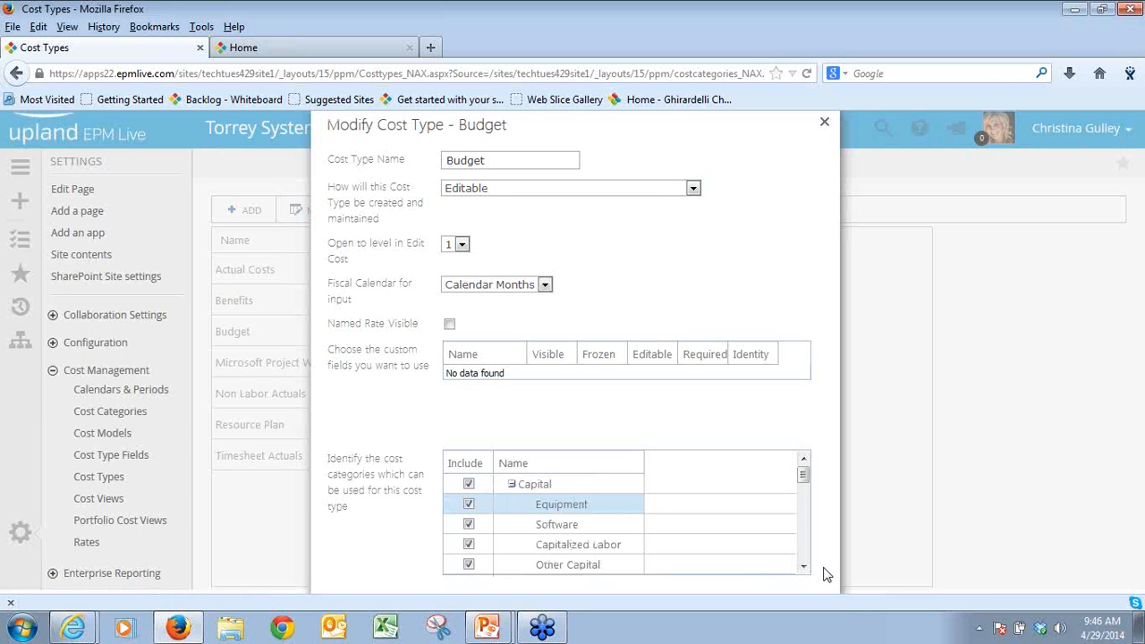
key("Down")
key("Down")
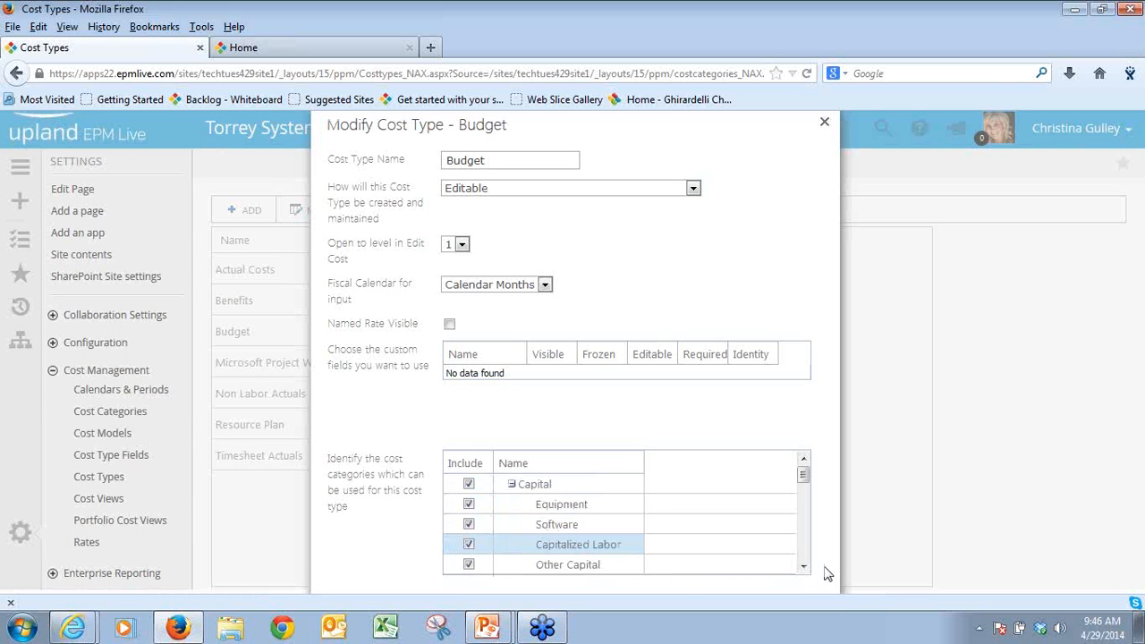
key("Down")
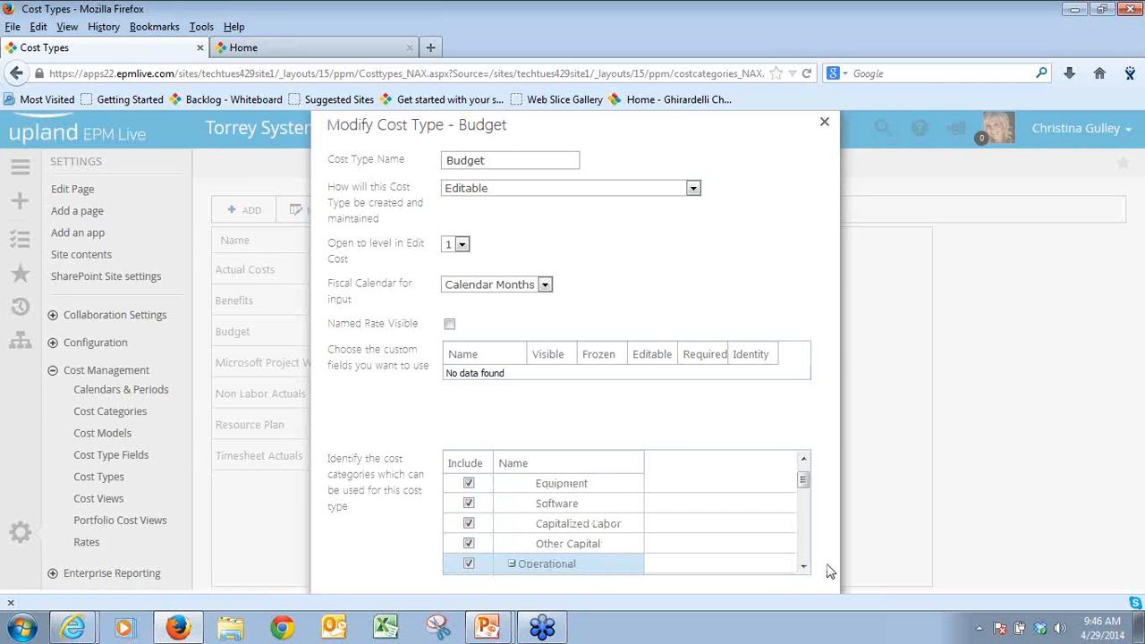
key("Down")
key("Down")
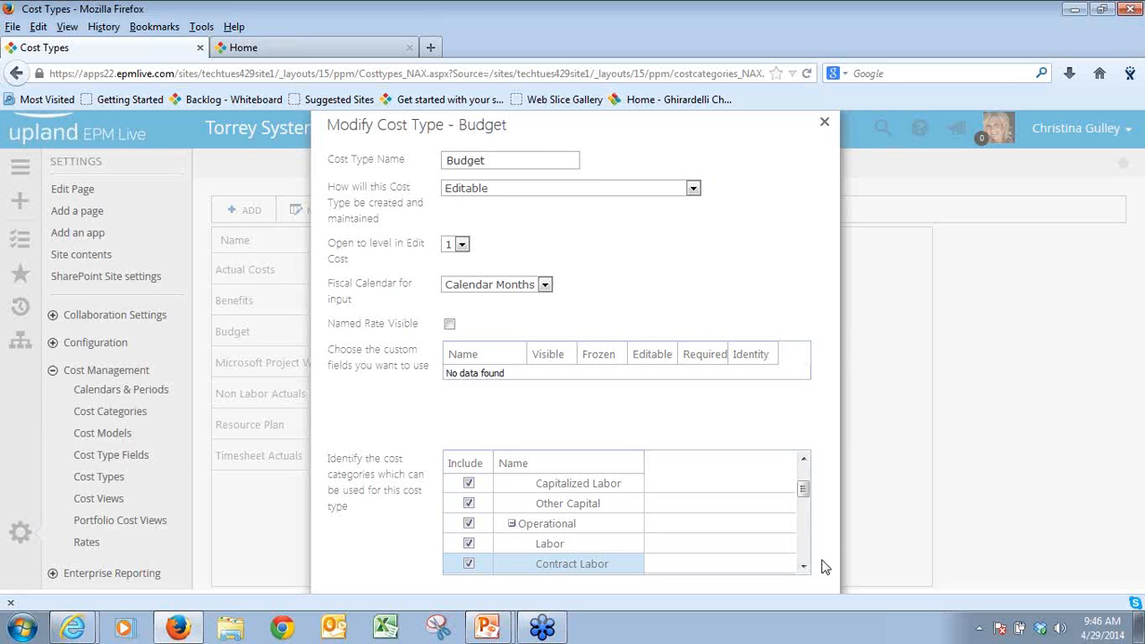
key("Down")
key("Down")
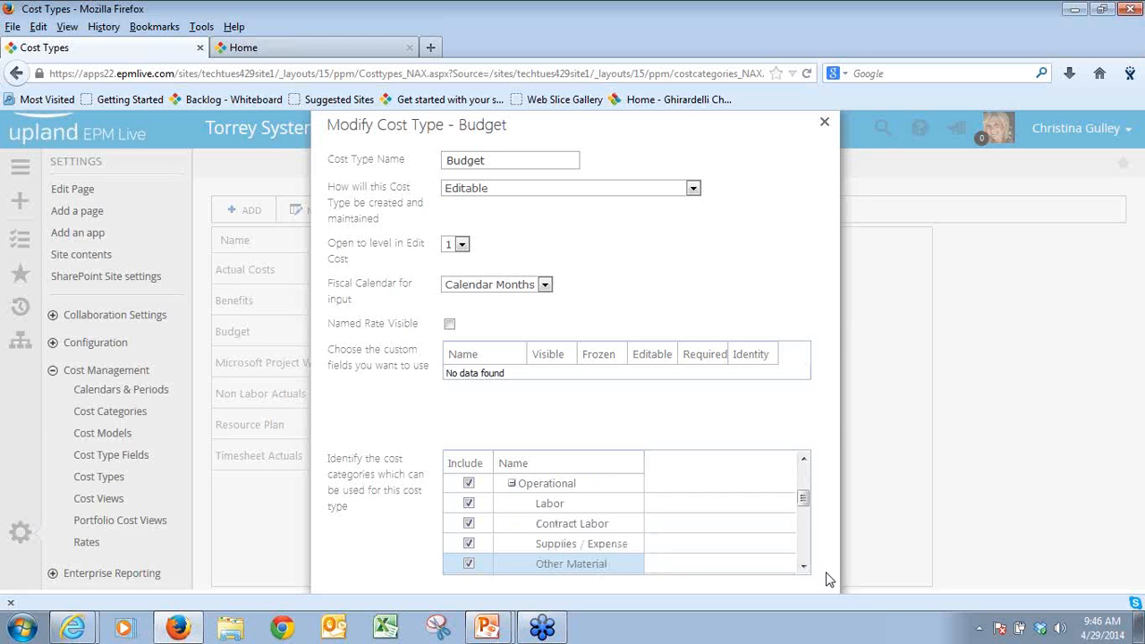
key("Down")
key("Down")
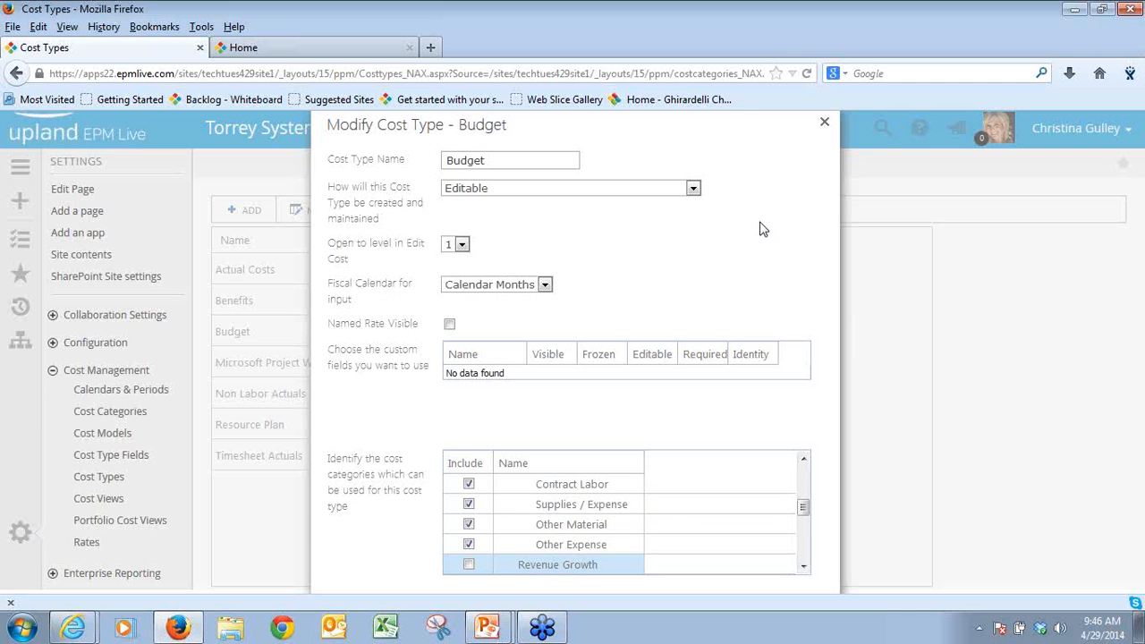
left_click(824, 124)
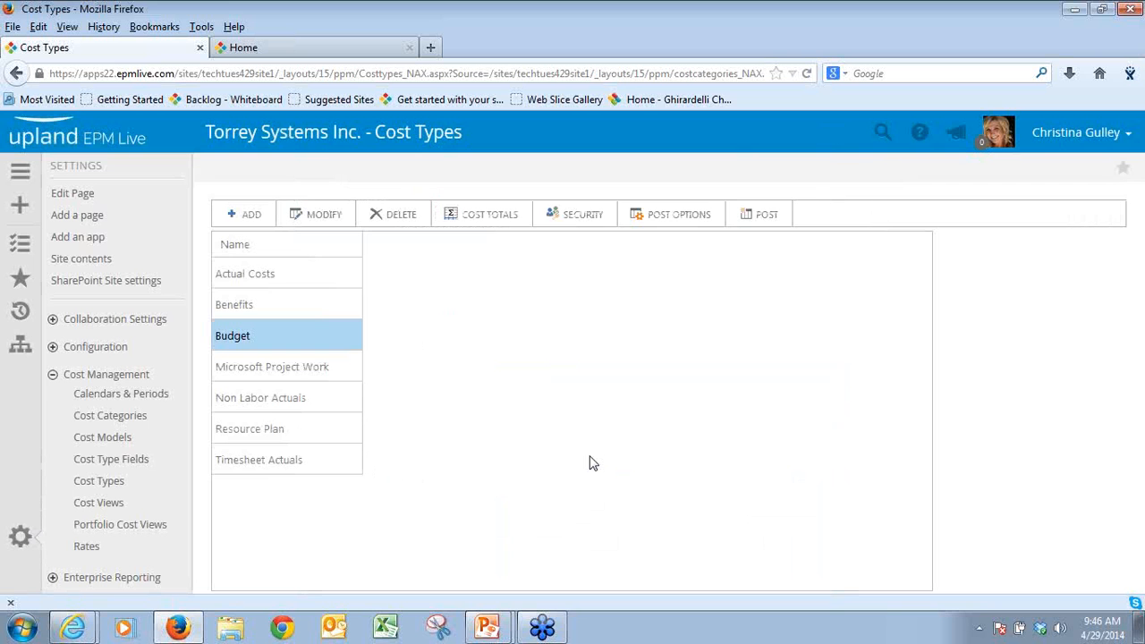
Open the Actual Costs cost type, examine its included Capital, Operational and Labor categories, and close it without saving.
left_click(291, 277)
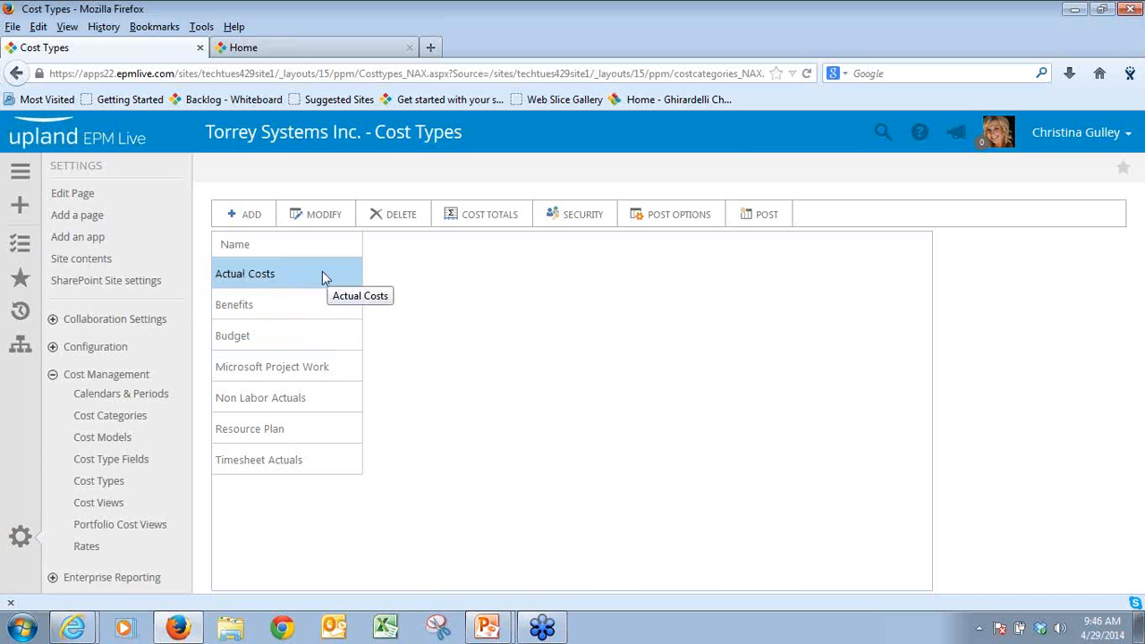
left_click(323, 213)
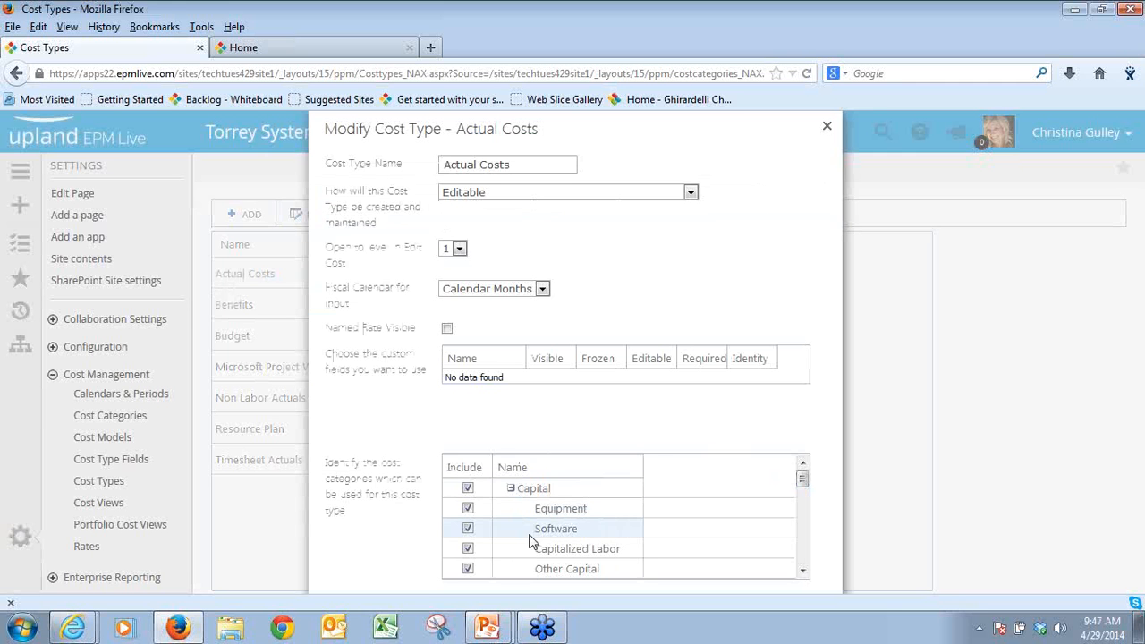
left_click(803, 571)
left_click(803, 571)
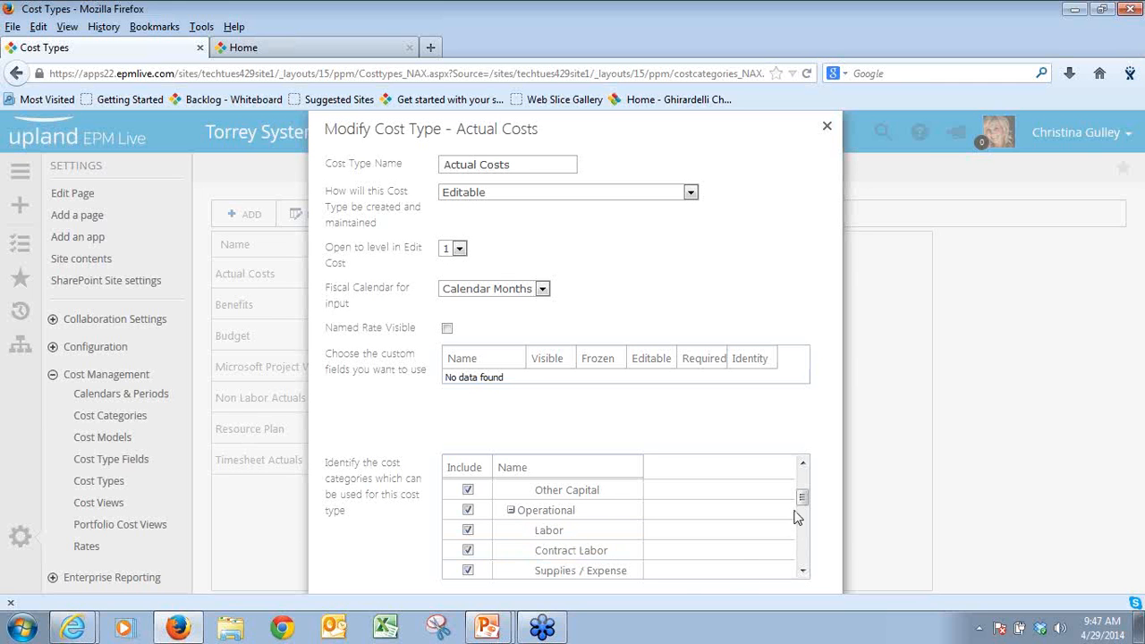
left_click_drag(800, 498, 803, 549)
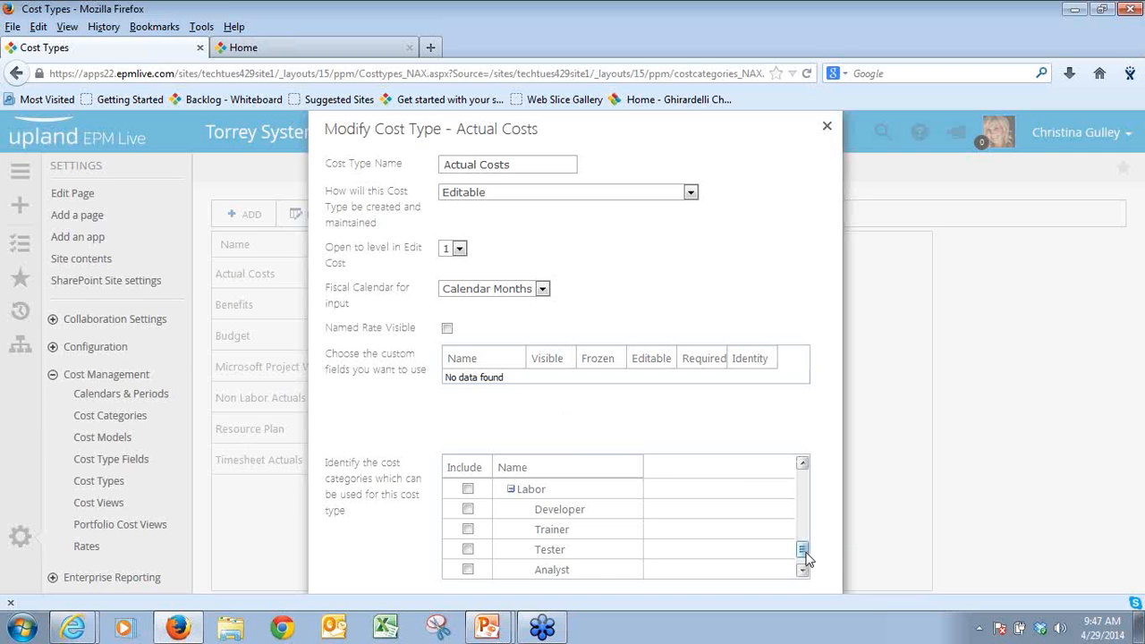
left_click_drag(805, 555, 808, 504)
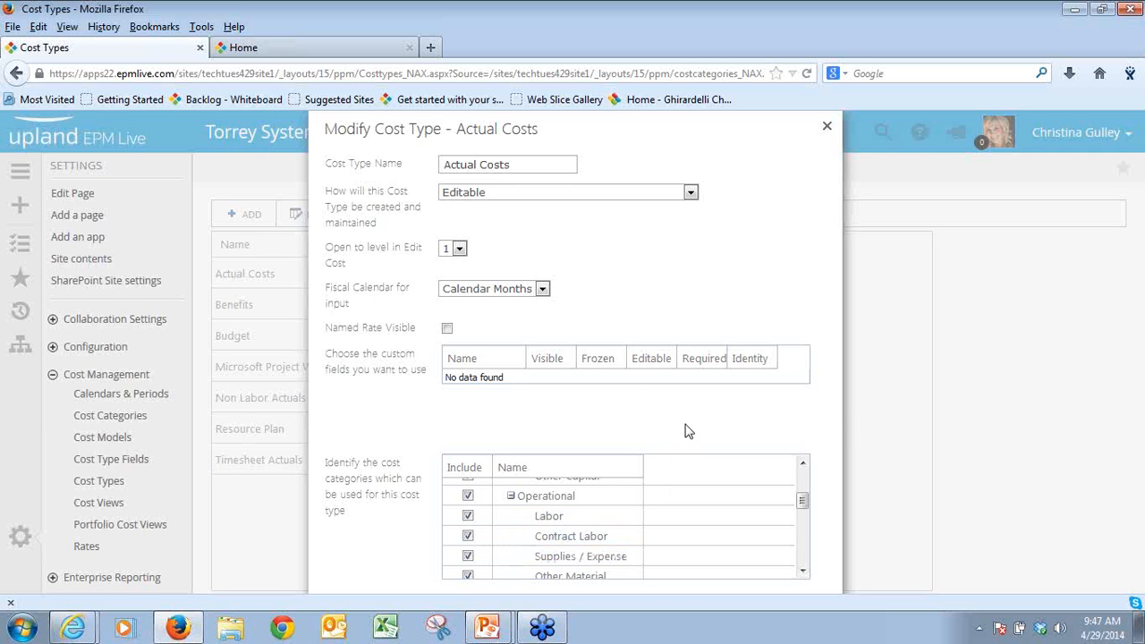
left_click(828, 129)
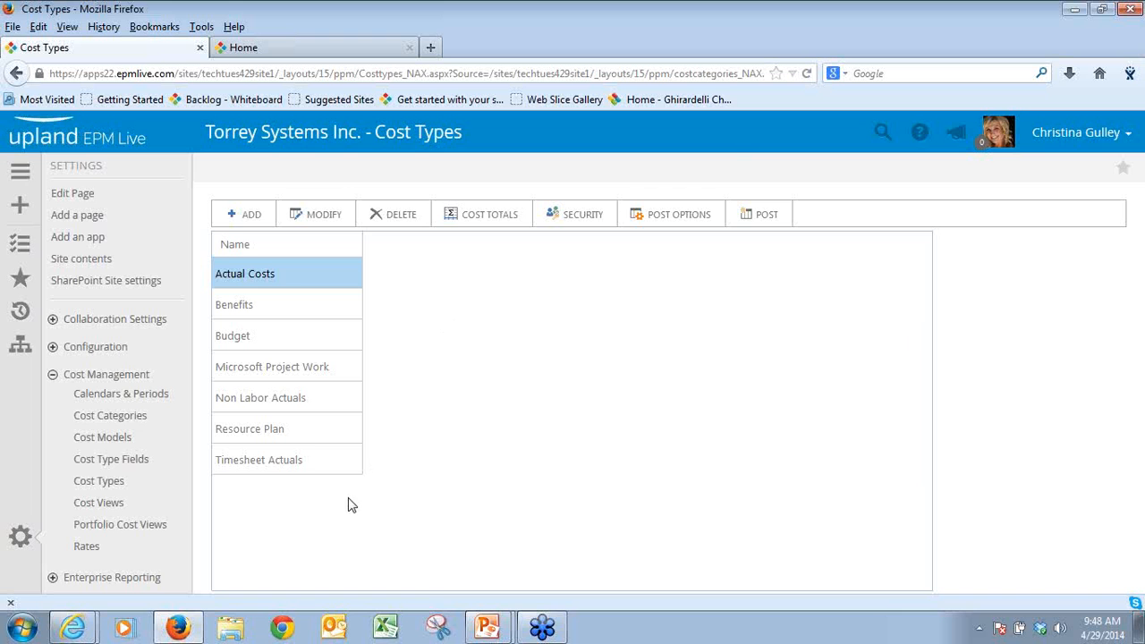
Open the Timesheet Actuals cost type for modification and locate the Labor group in its category list.
left_click(337, 470)
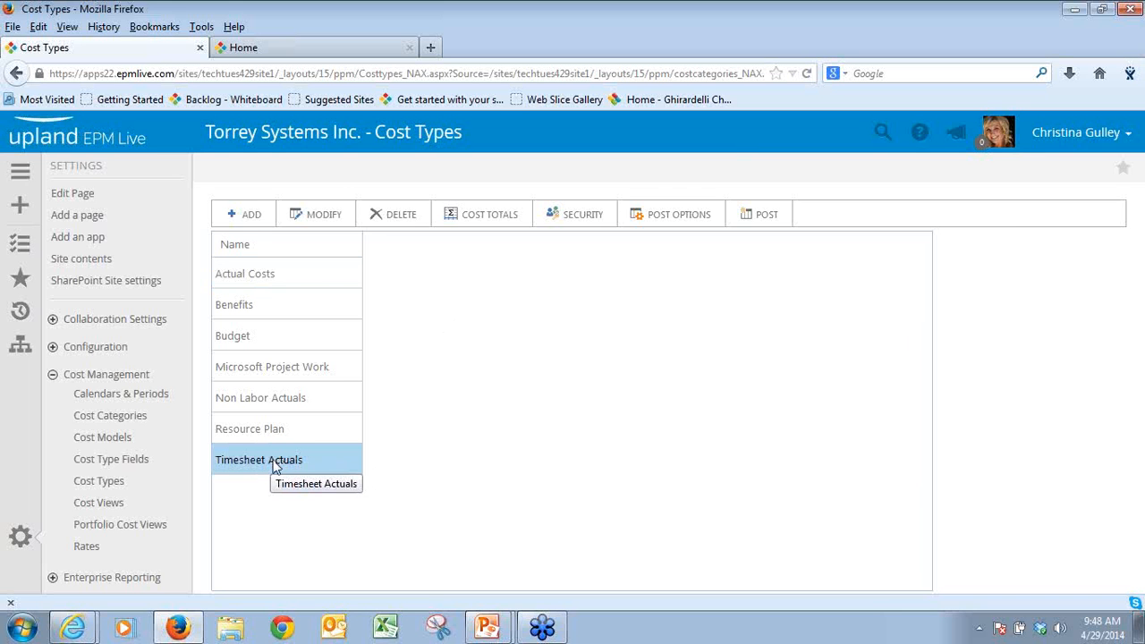
left_click(325, 224)
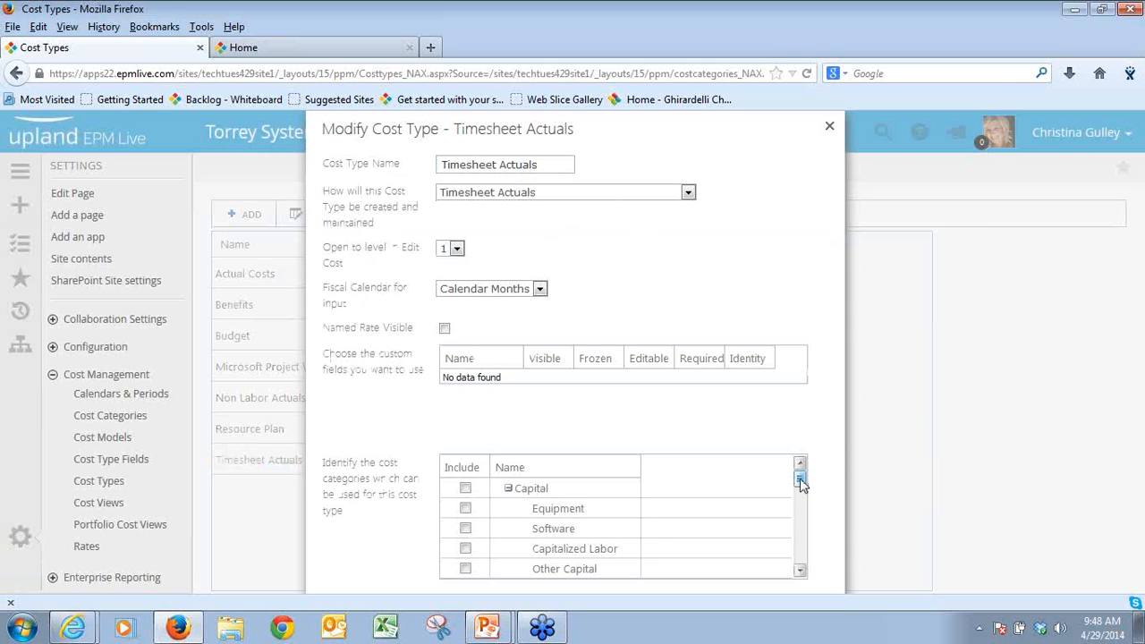
left_click_drag(800, 483, 799, 542)
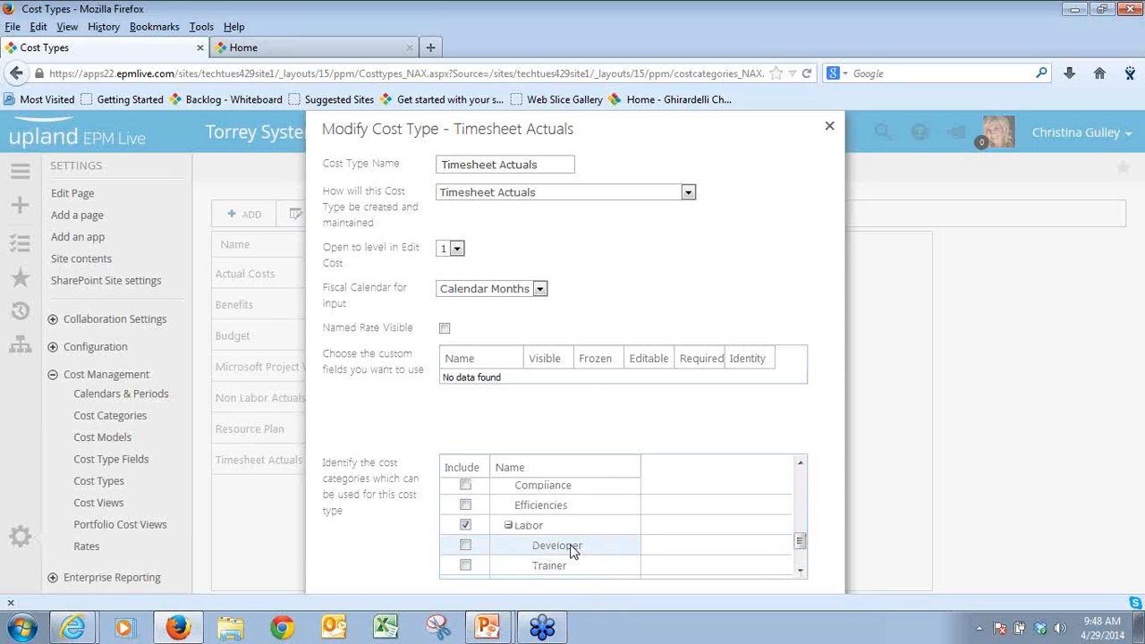
scroll(569, 549, "down", 1)
scroll(568, 549, "up", 1)
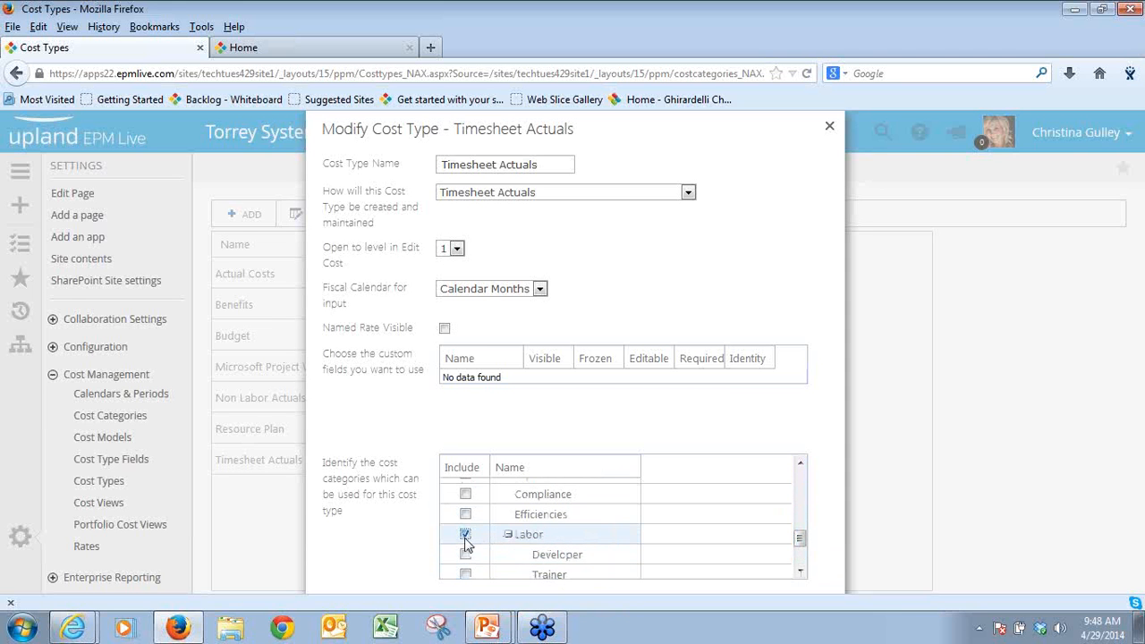
Include the Labor category and all its roles, from Developer to Project Manager, in the Timesheet Actuals cost type.
left_click(465, 534)
left_click(465, 536)
left_click(465, 535)
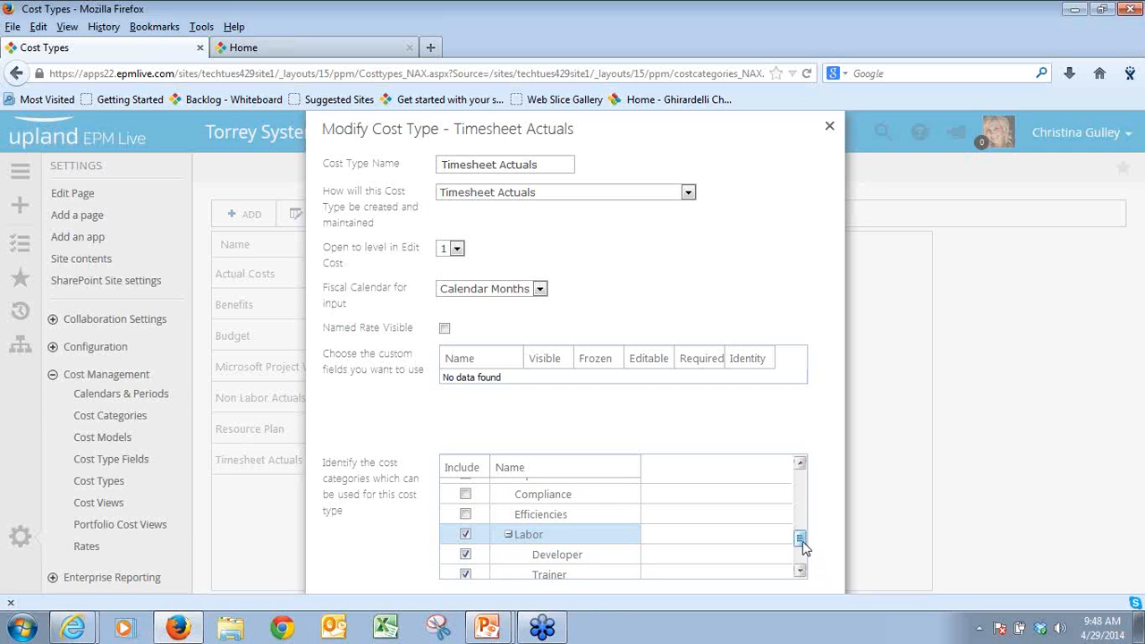
scroll(800, 536, "down", 2)
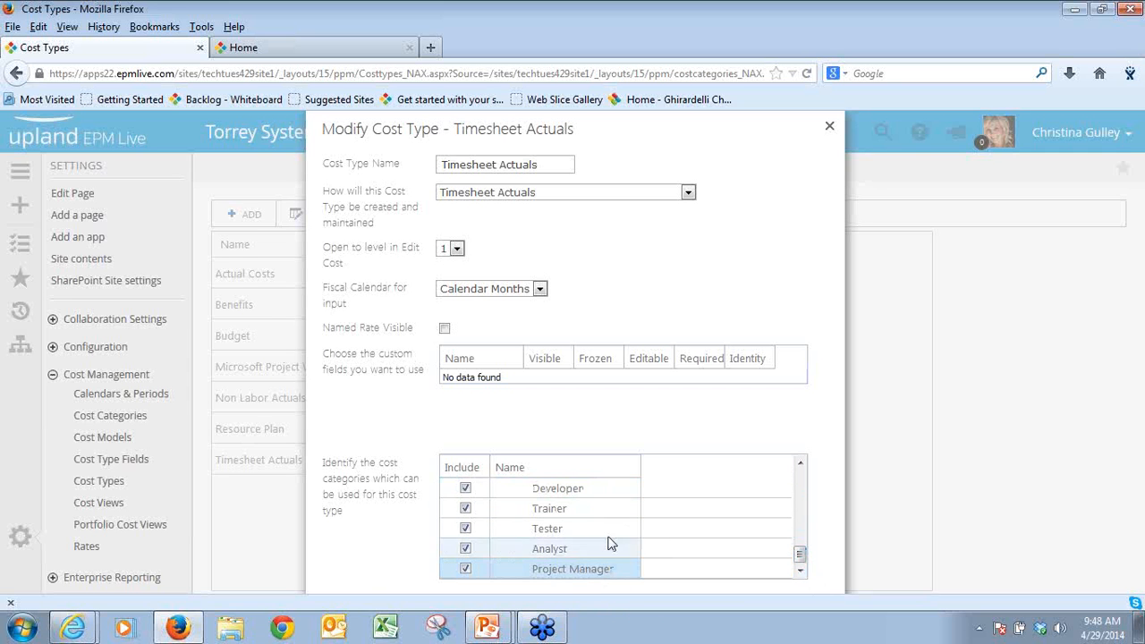
Review the Timesheet Actuals category list from Capital down to the Labor roles, and close the cost type without saving.
left_click(594, 579)
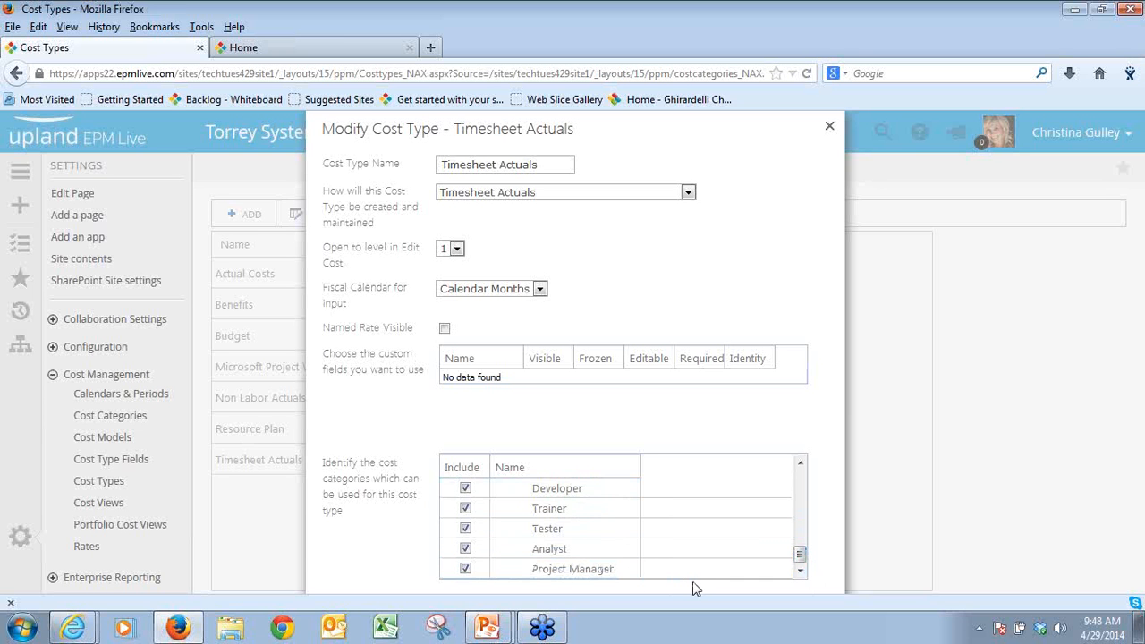
key("Tab")
key("Tab")
key("Tab")
scroll(756, 577, "up", 5)
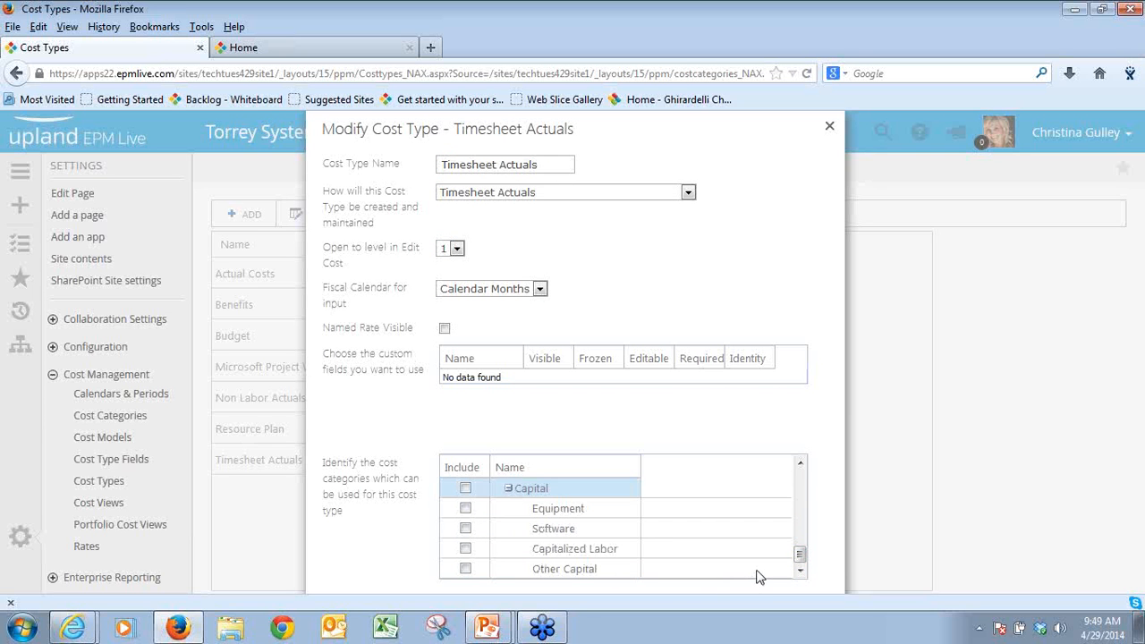
key("Down")
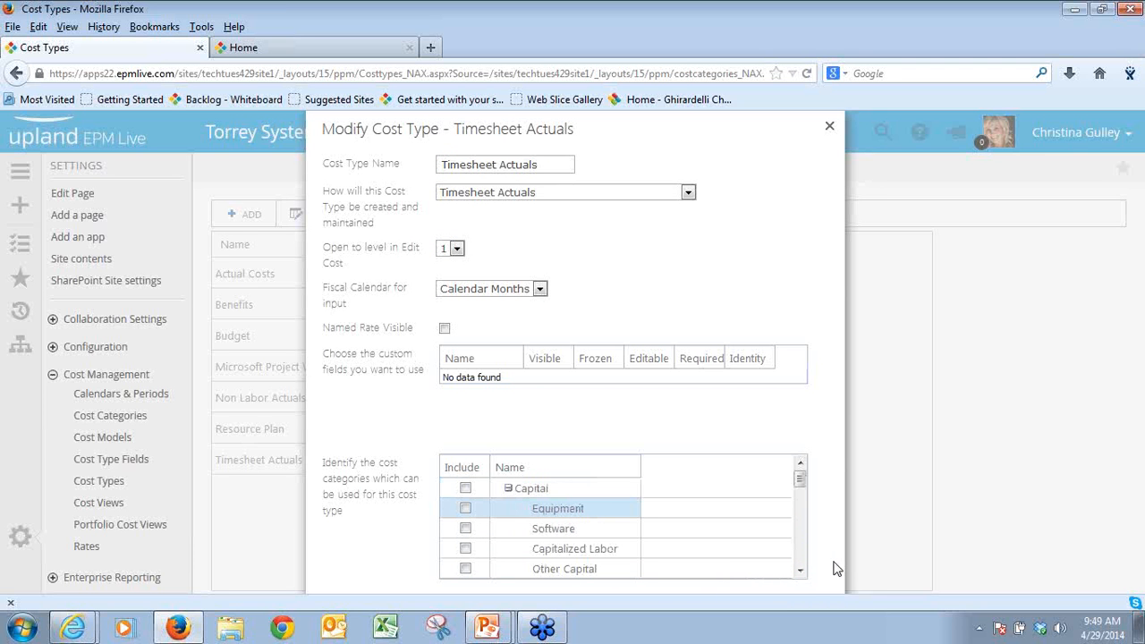
scroll(837, 569, "down", 1)
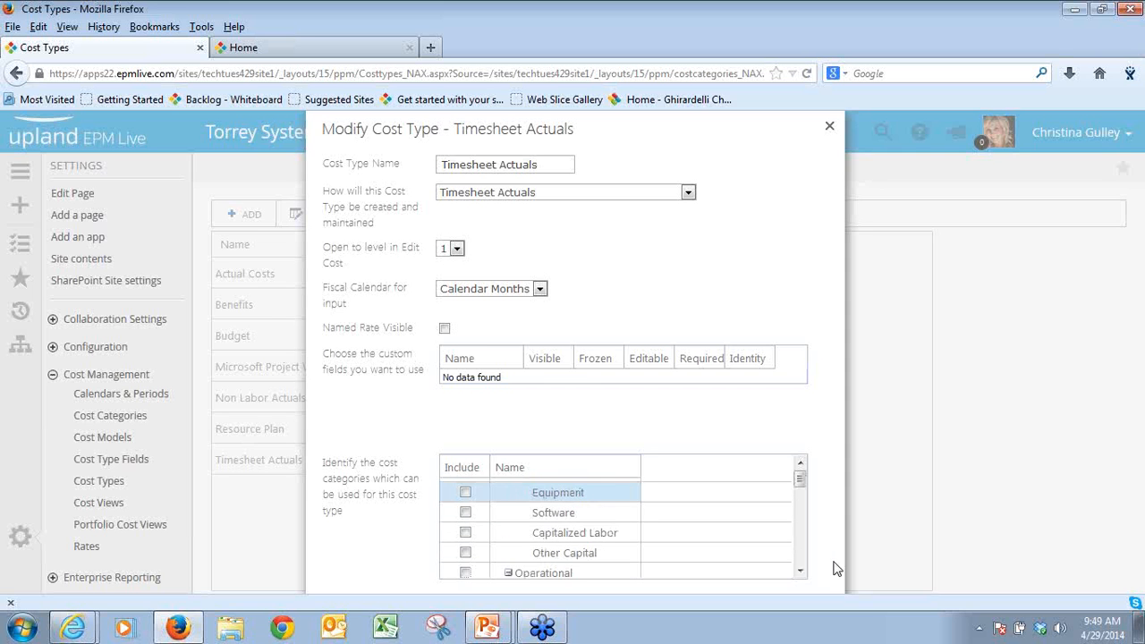
scroll(837, 569, "down", 6)
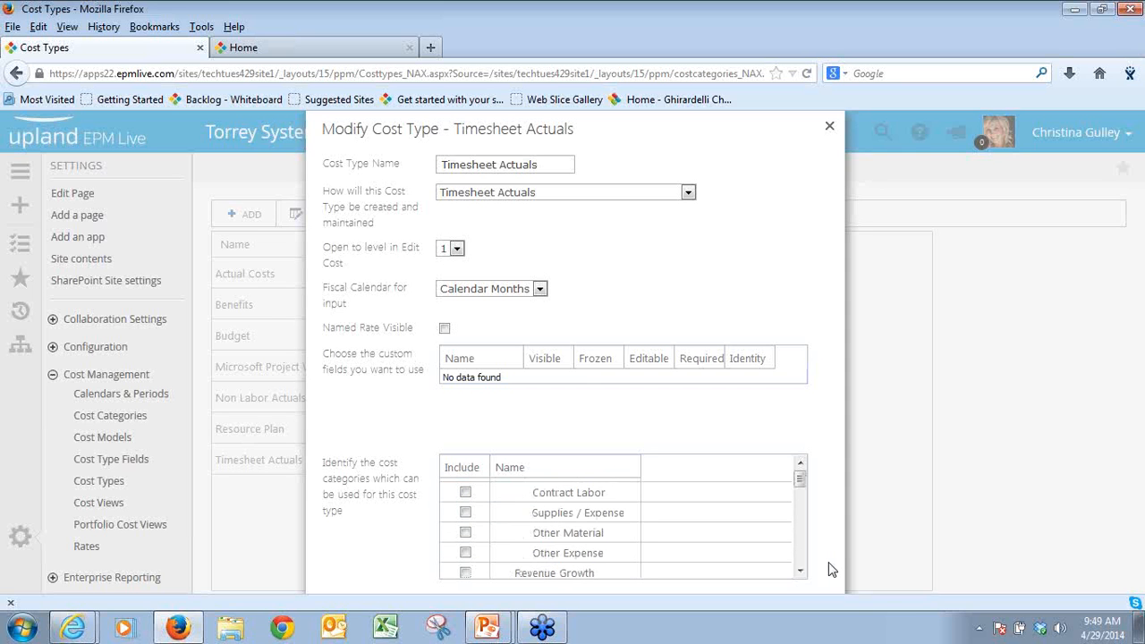
scroll(830, 569, "down", 4)
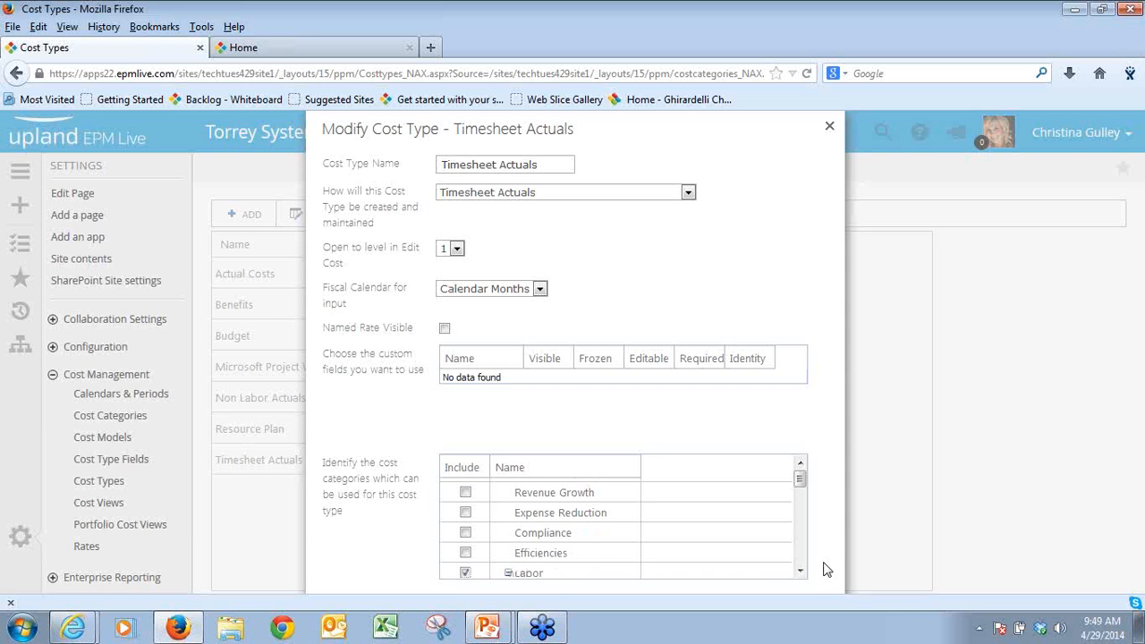
scroll(639, 549, "down", 2)
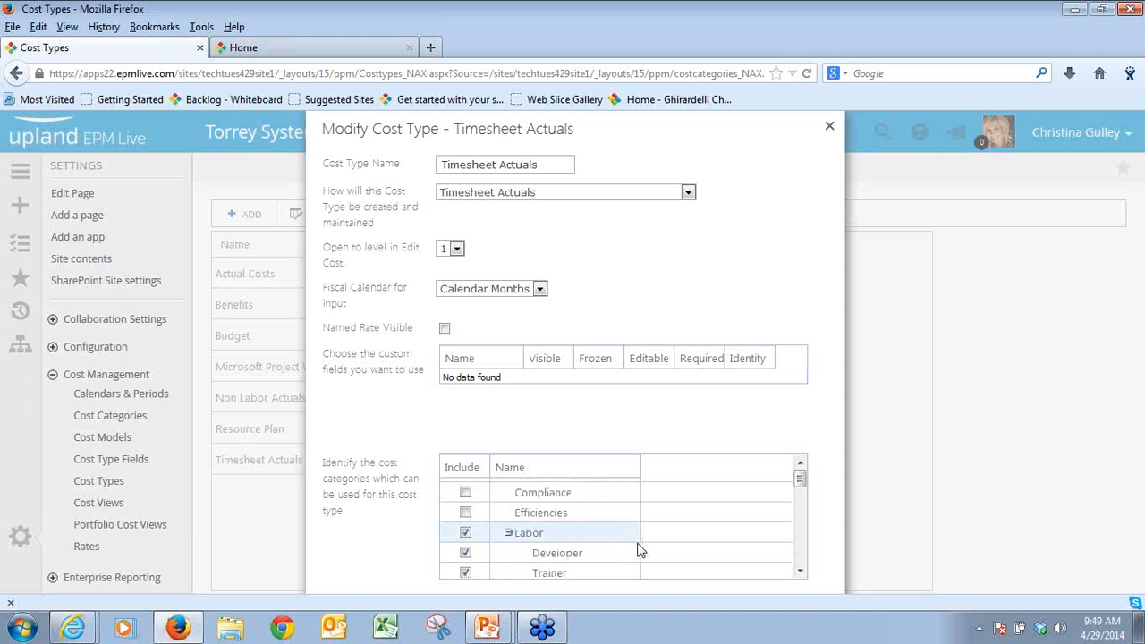
scroll(639, 549, "down", 2)
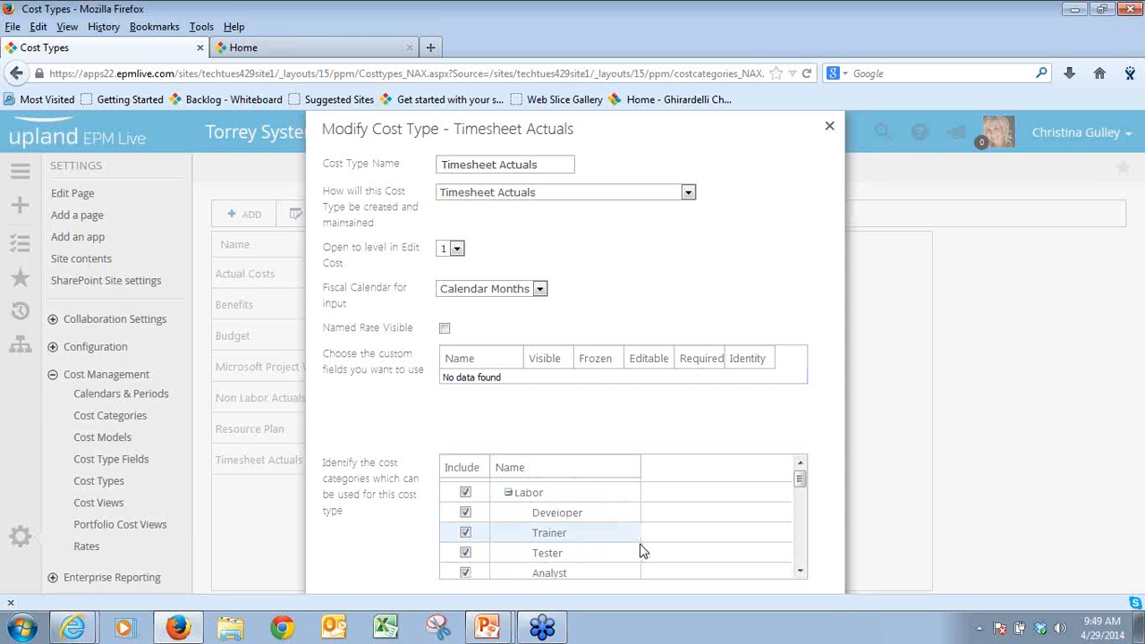
scroll(738, 559, "down", 1)
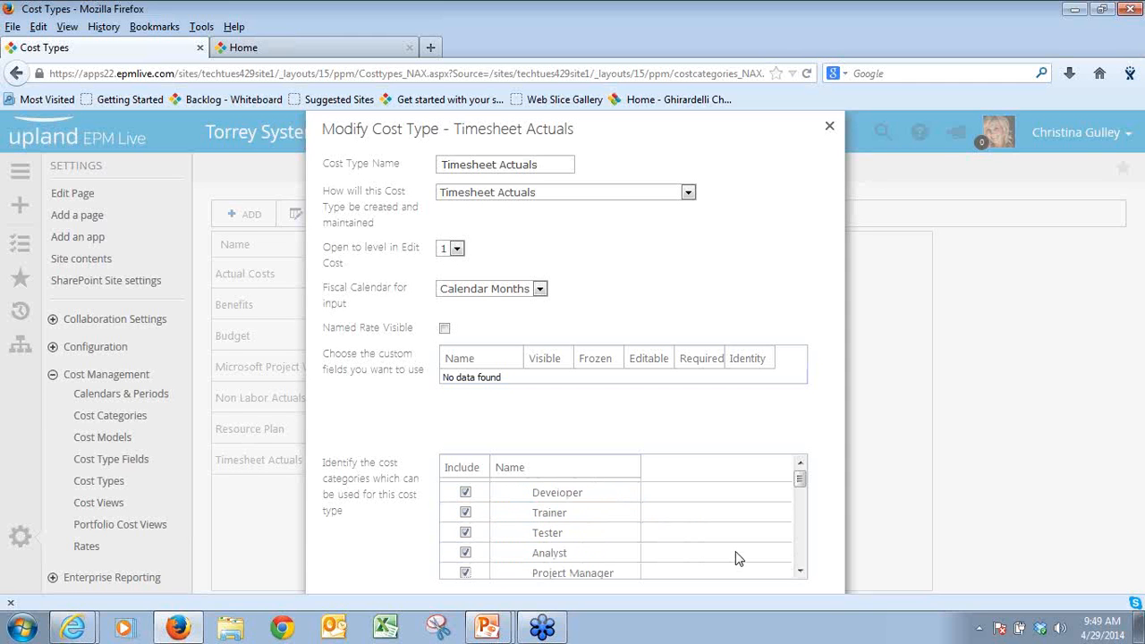
scroll(738, 559, "down", 5)
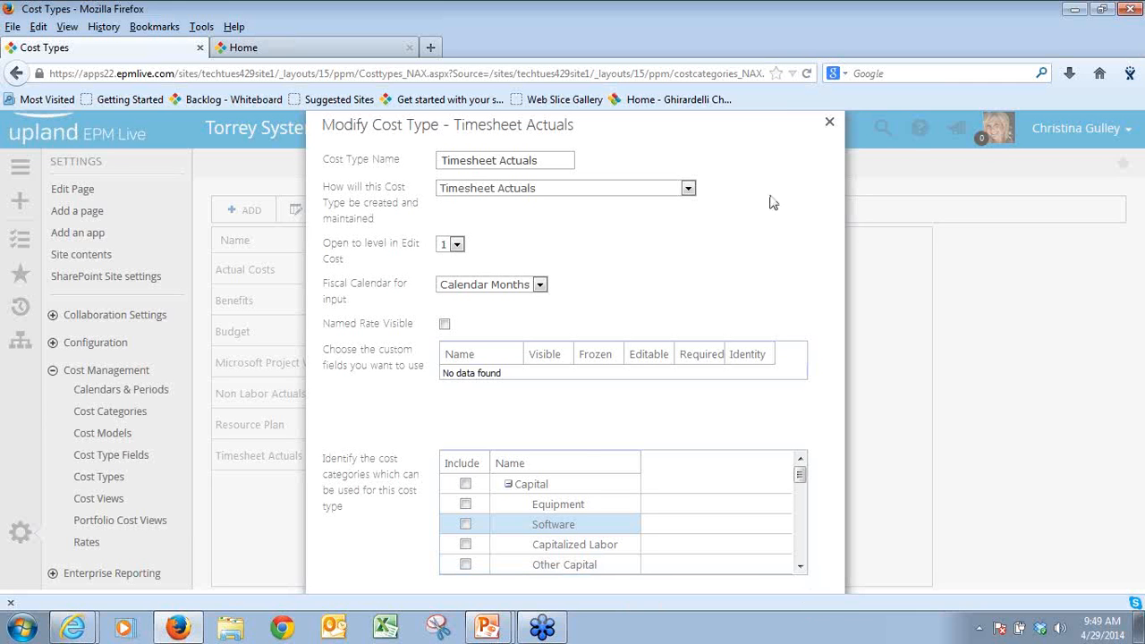
left_click(829, 125)
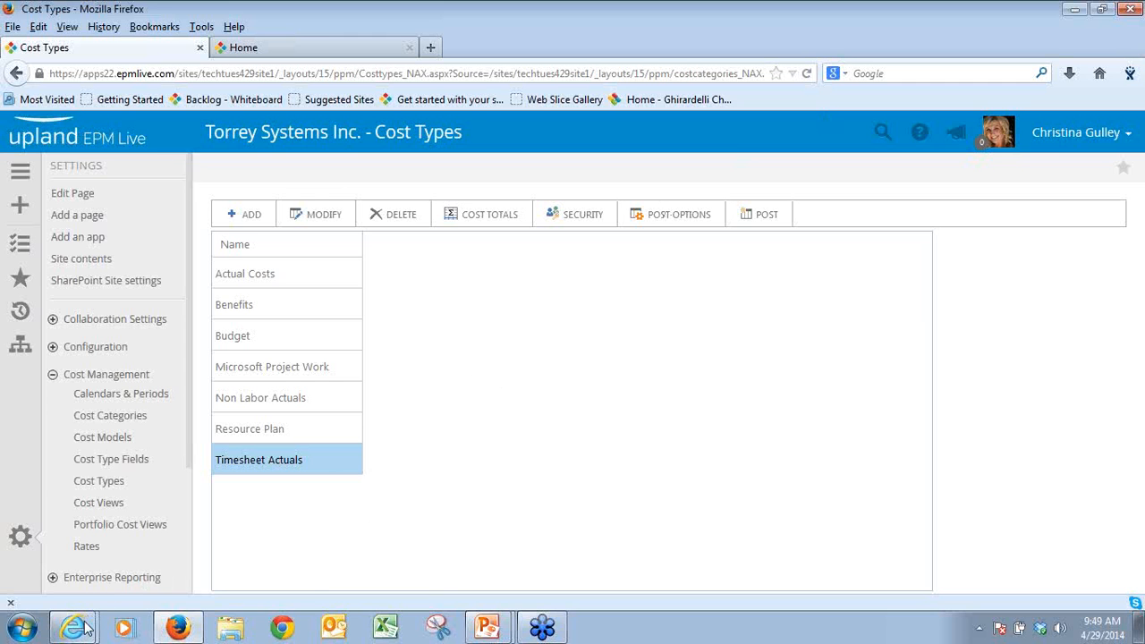
Switch to the Project Center window in Internet Explorer and open the iBox 429 project's costs for editing.
mouse_move(81, 629)
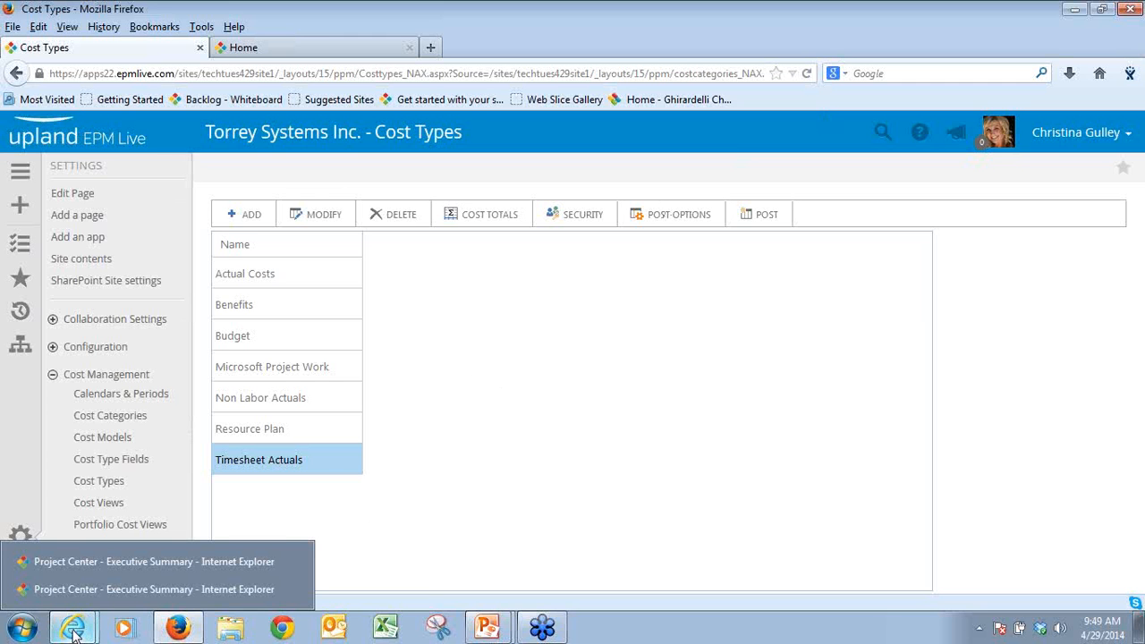
left_click(75, 632)
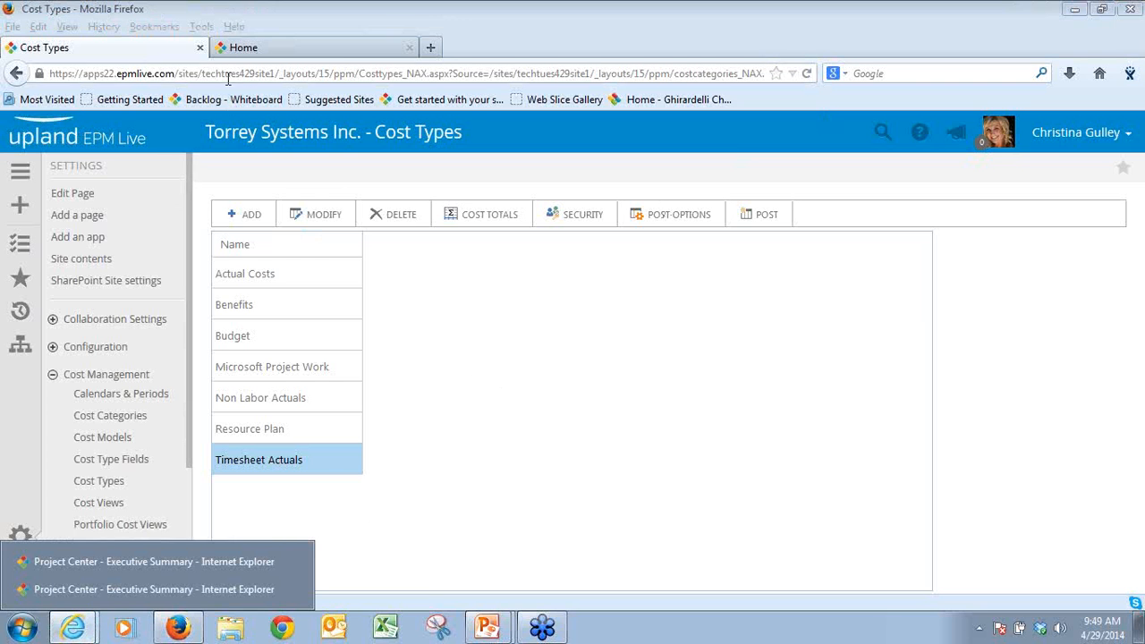
left_click(86, 594)
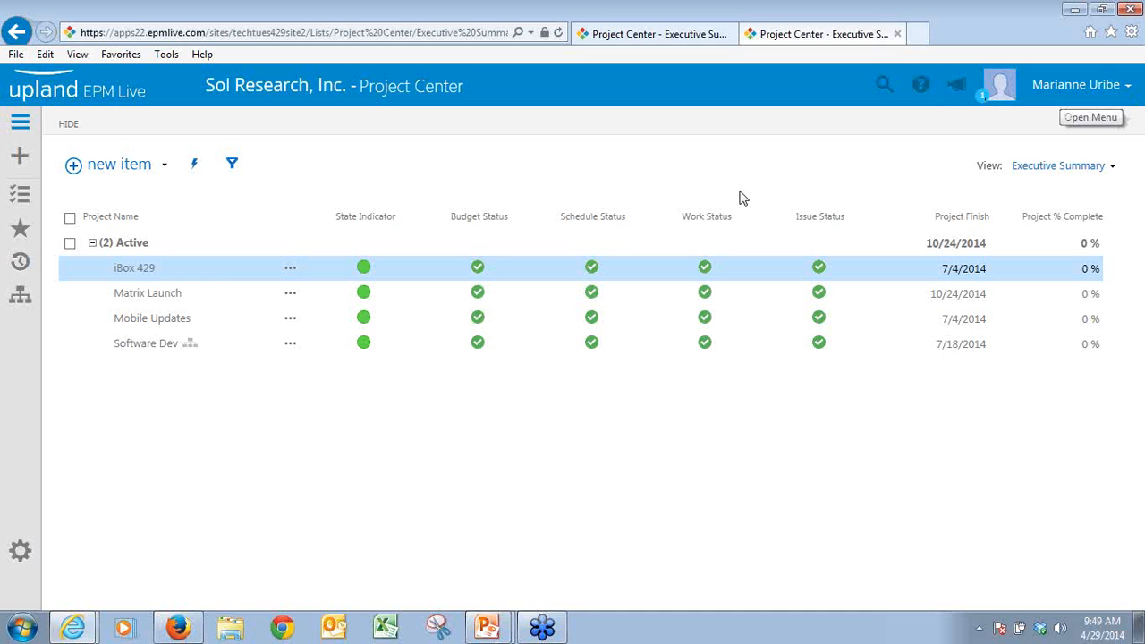
left_click(255, 270)
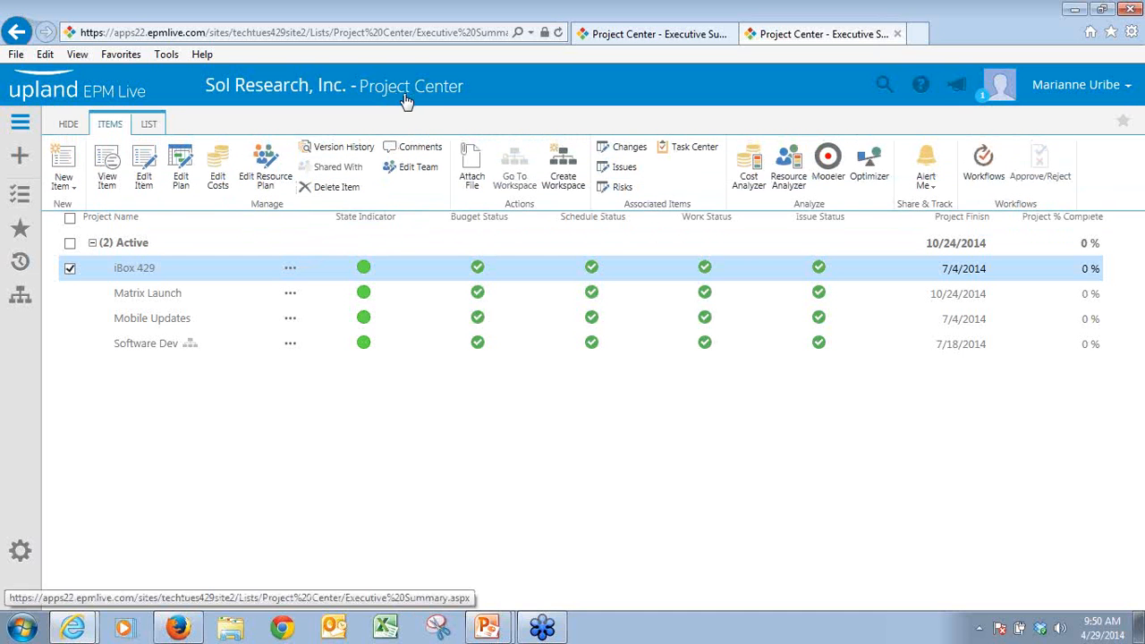
left_click(290, 270)
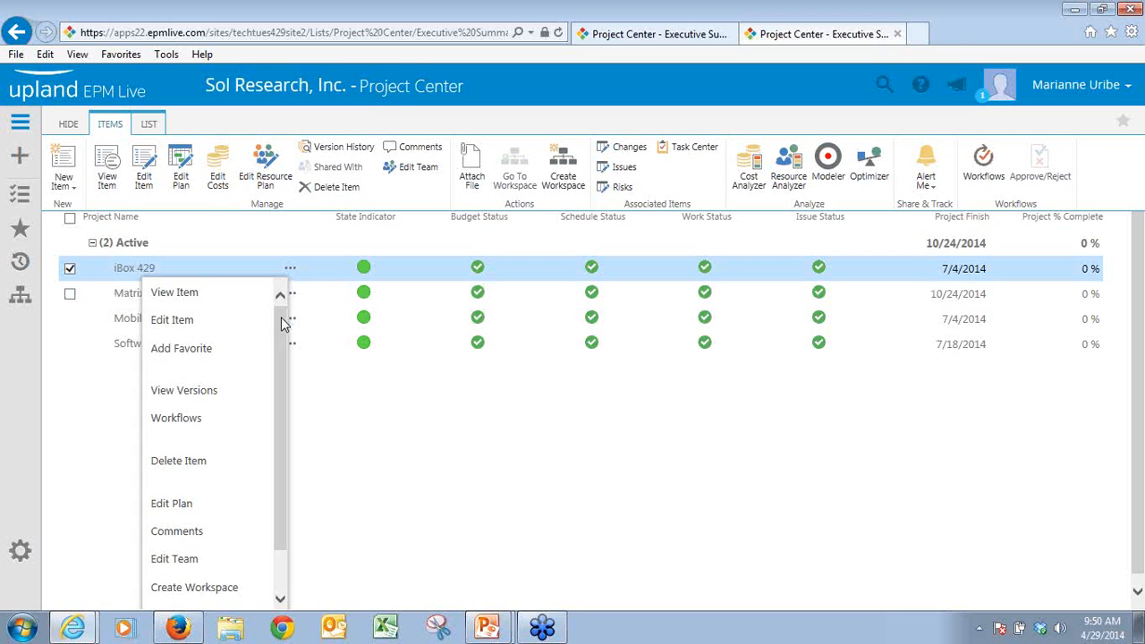
left_click_drag(282, 322, 273, 386)
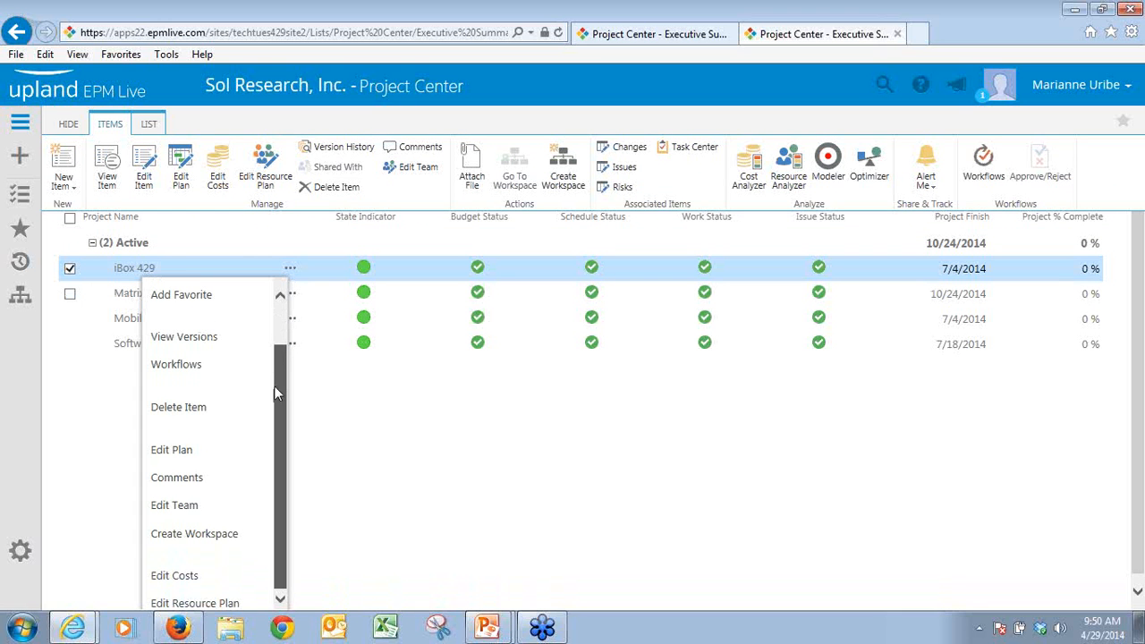
left_click(183, 579)
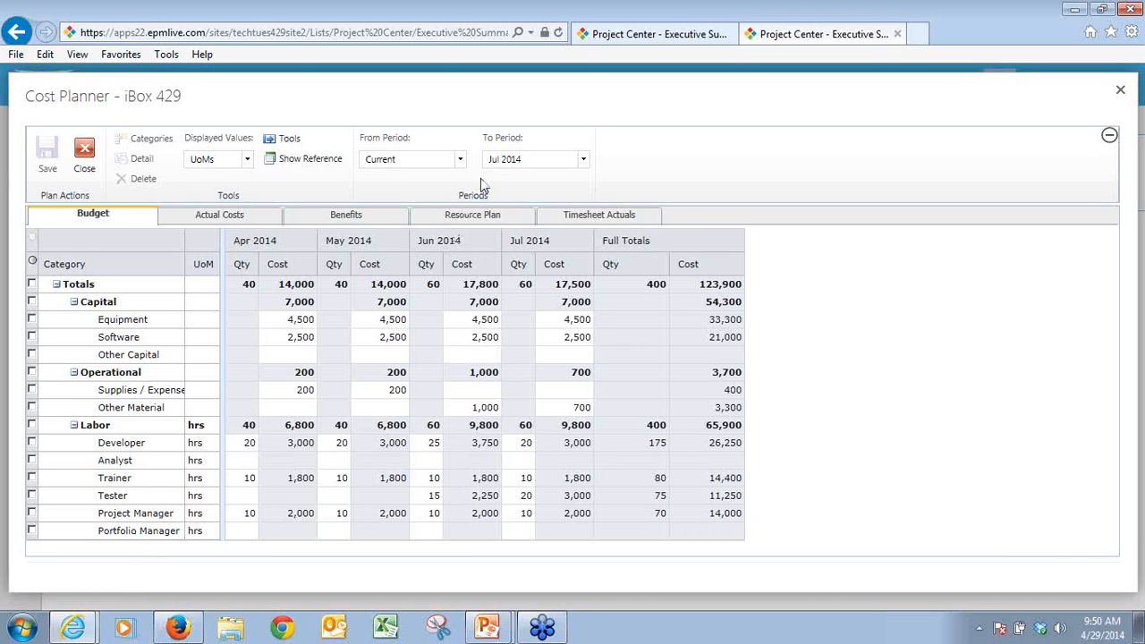
Show the iBox 429 budget starting from Jan 2014 and set the Project Manager's May 2014 quantity to 12 hours.
left_click(461, 160)
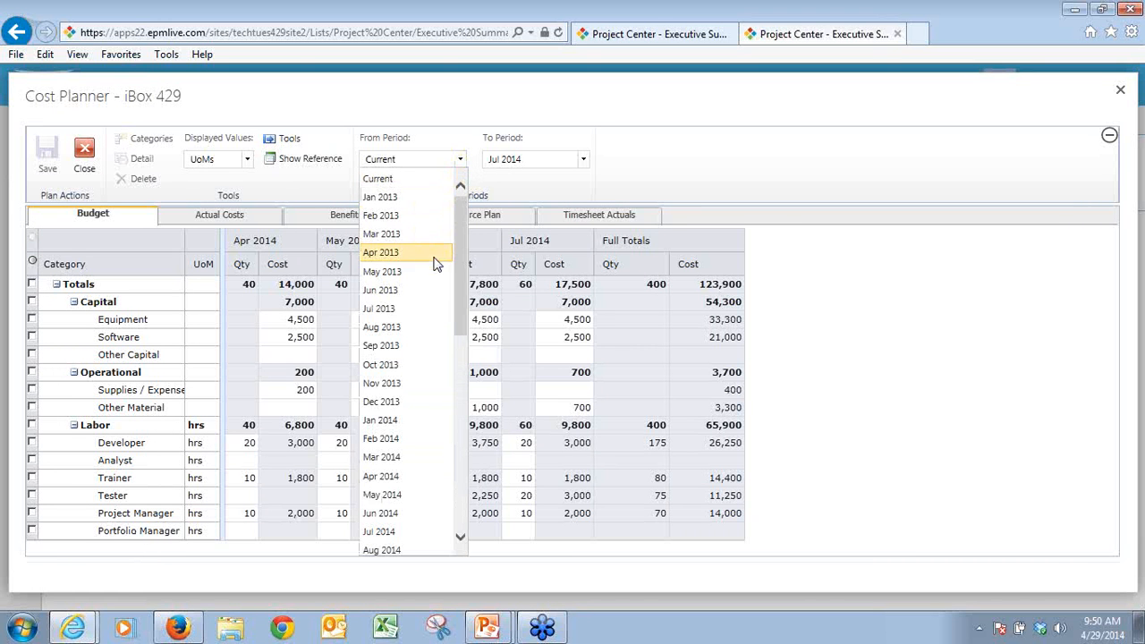
left_click(424, 420)
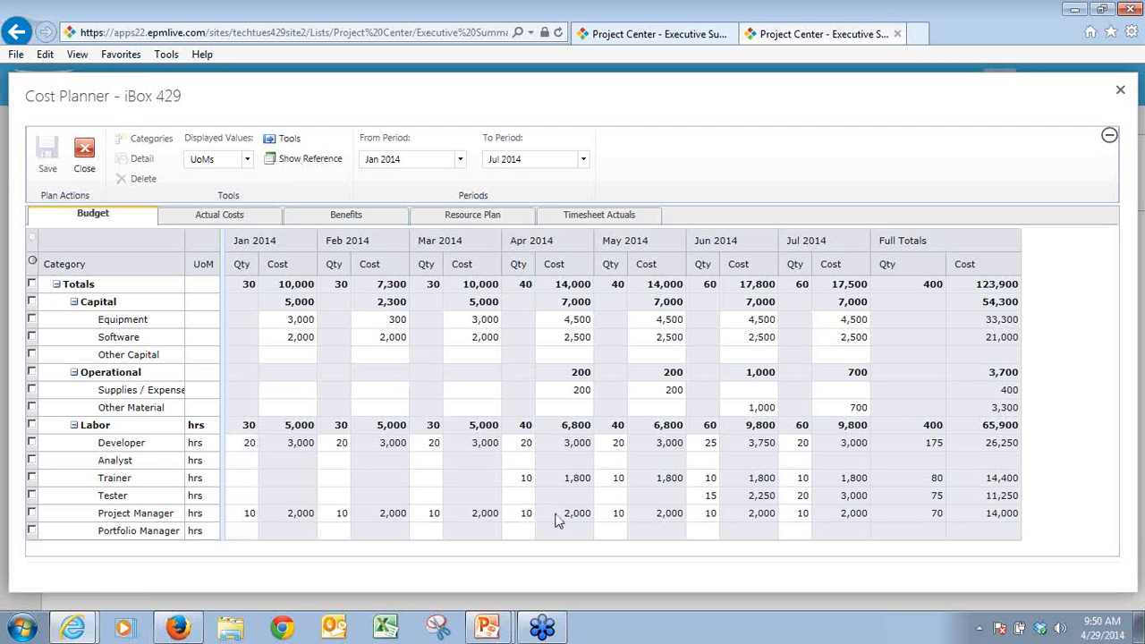
left_click(612, 514)
type("2")
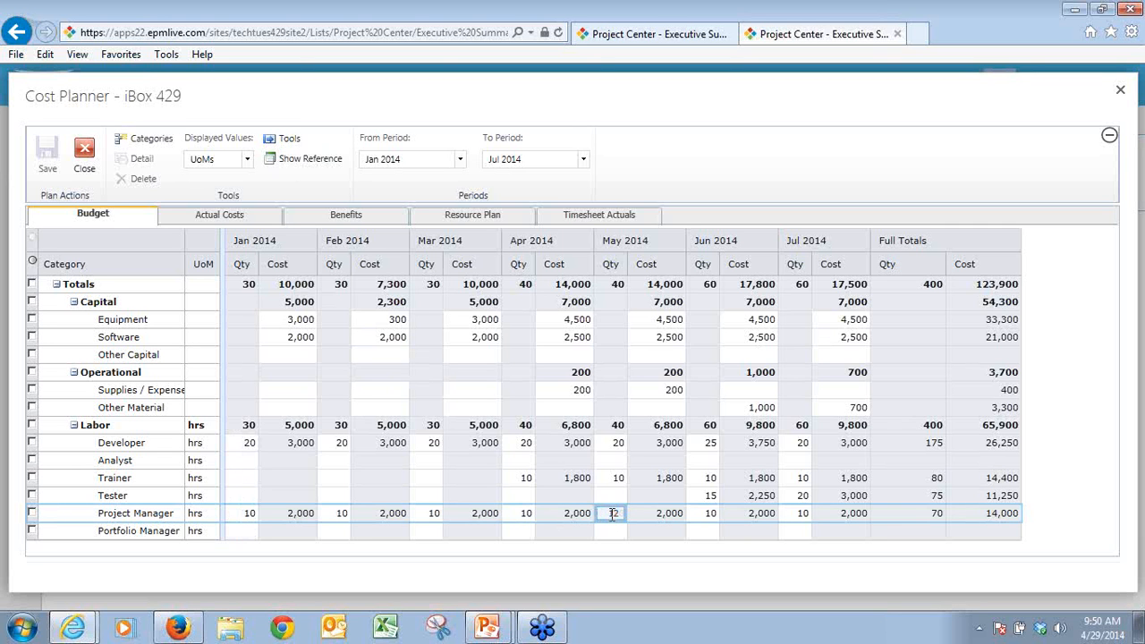
key("Return")
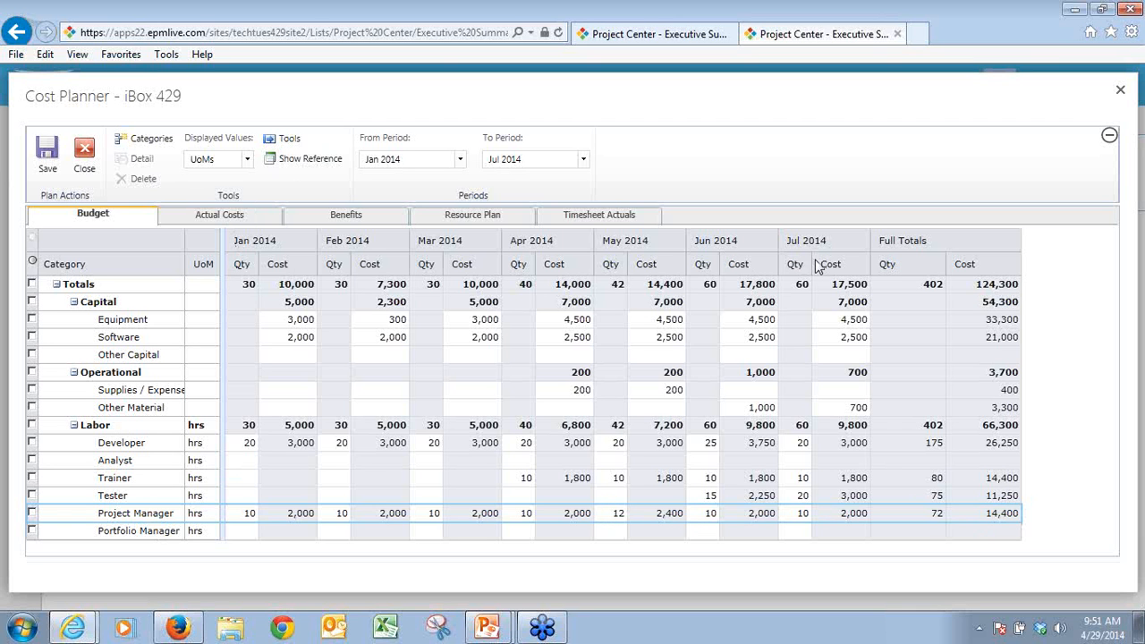
Bring up the project's Actual Costs, compare them with the Budget as reference data, and hide the reference again.
left_click(247, 223)
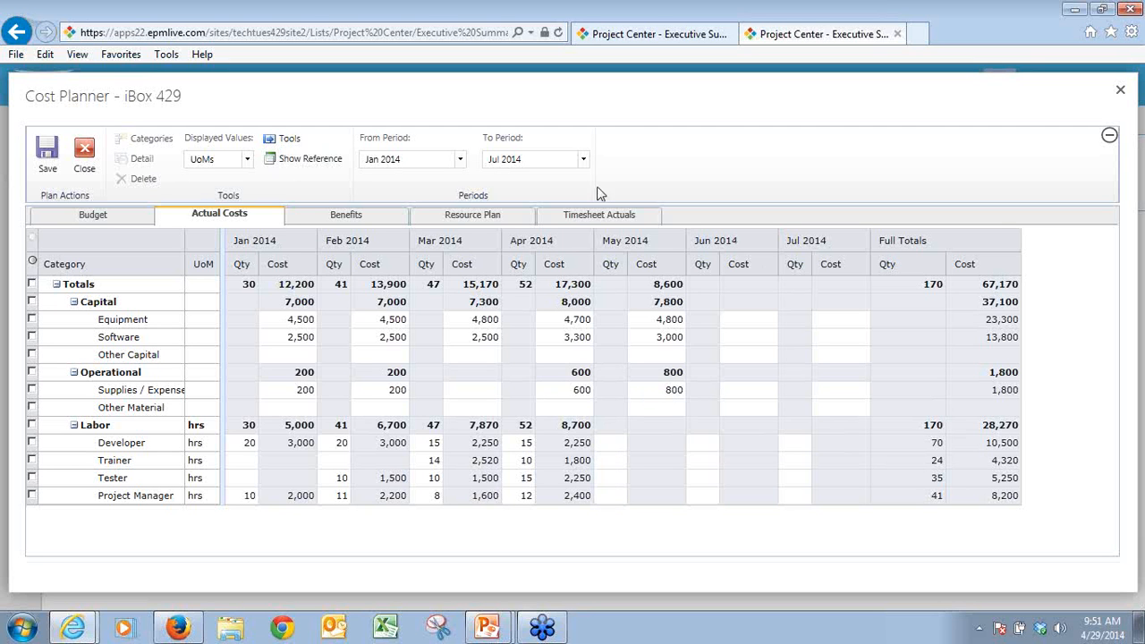
left_click(289, 161)
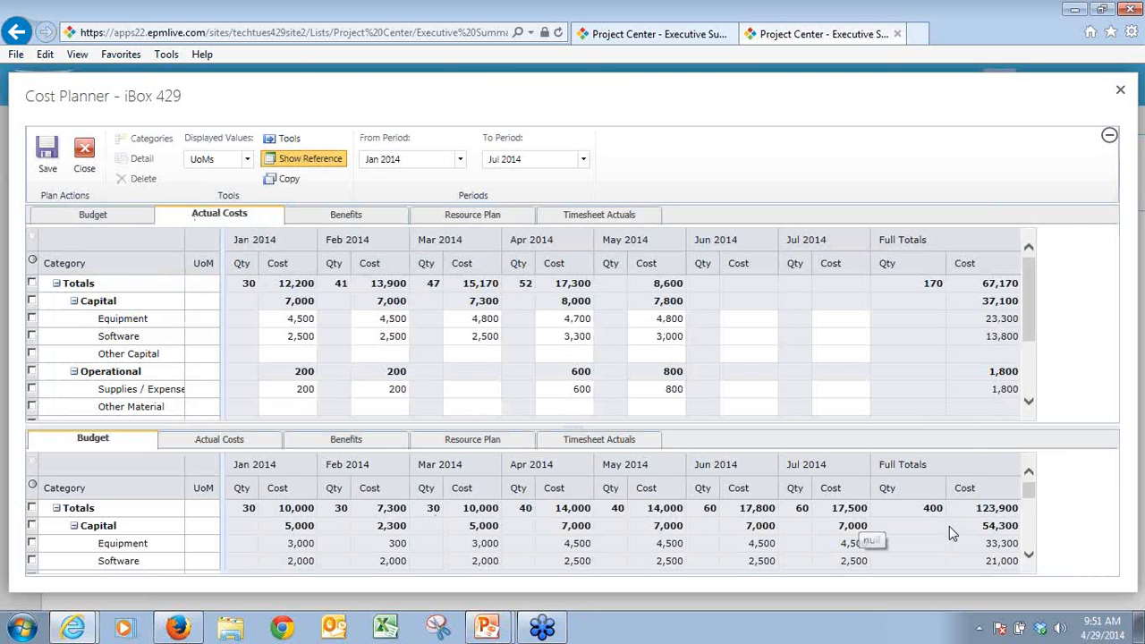
left_click(293, 161)
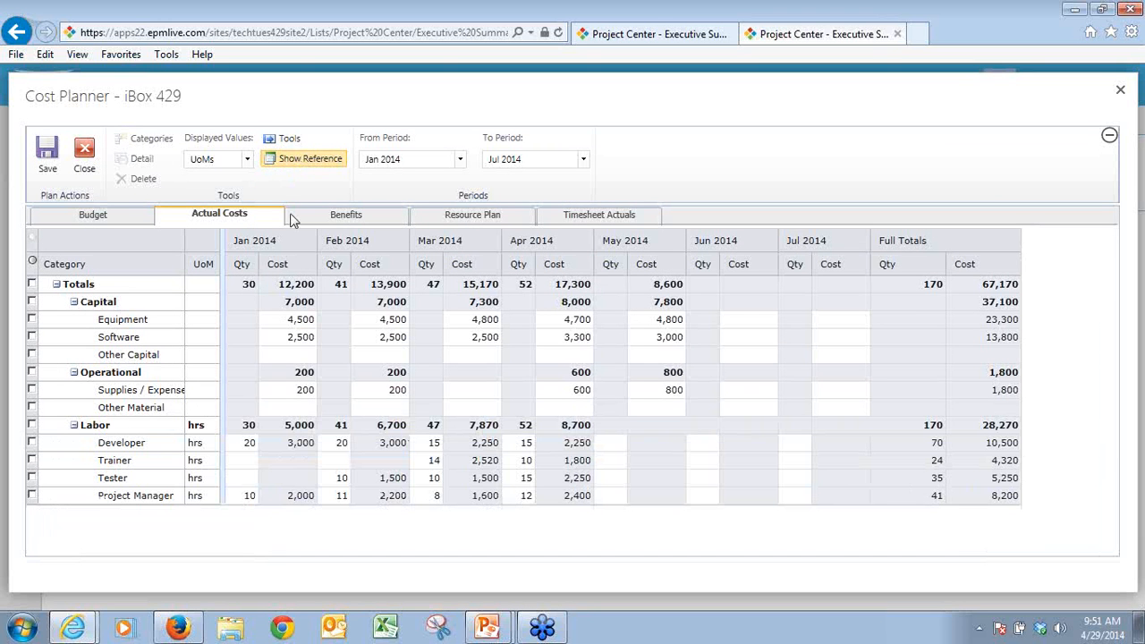
Add the Analyst and Portfolio Manager categories under Labor in the Actual Costs.
left_click(172, 432)
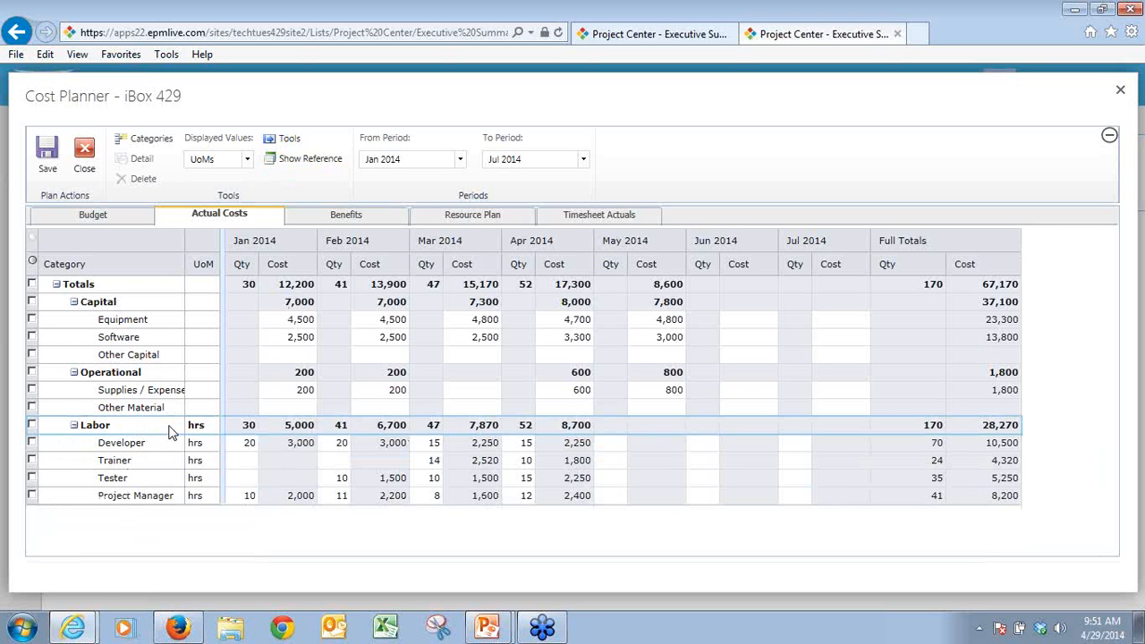
left_click(146, 141)
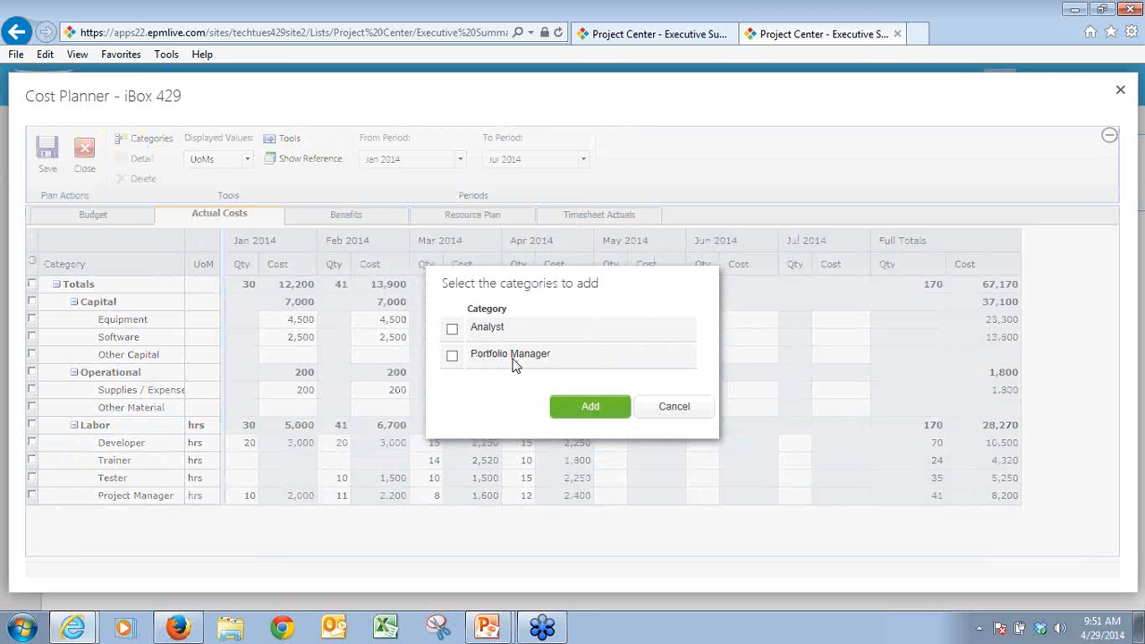
left_click(451, 329)
left_click(452, 356)
left_click(575, 412)
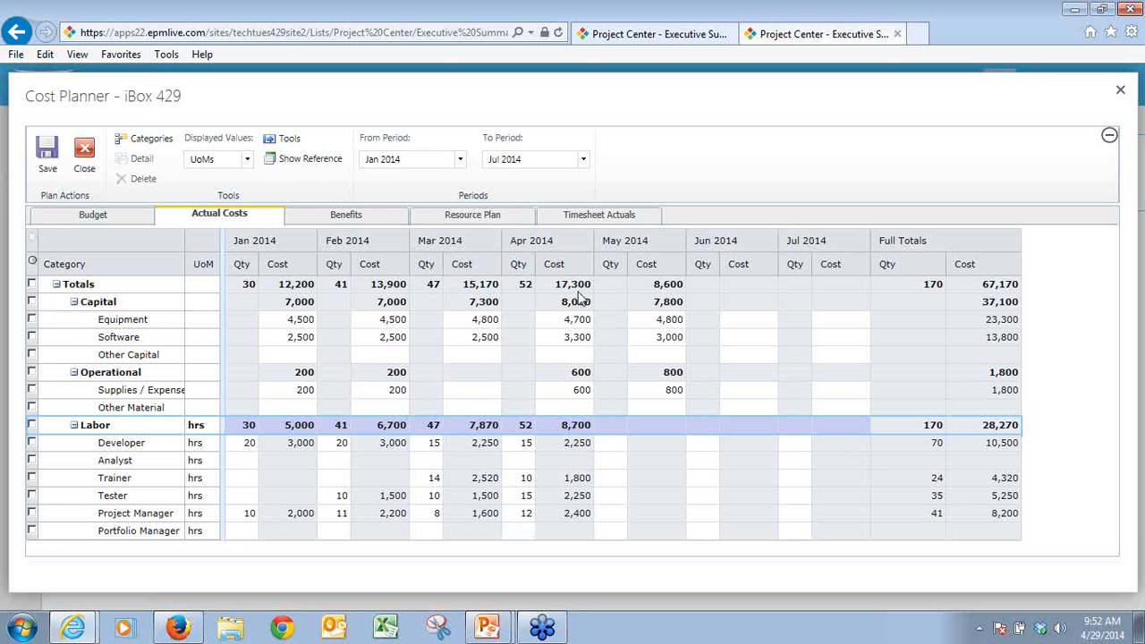
Check the Resource Plan and Timesheet Actuals costs, and save and close the iBox 429 cost plan.
left_click(488, 224)
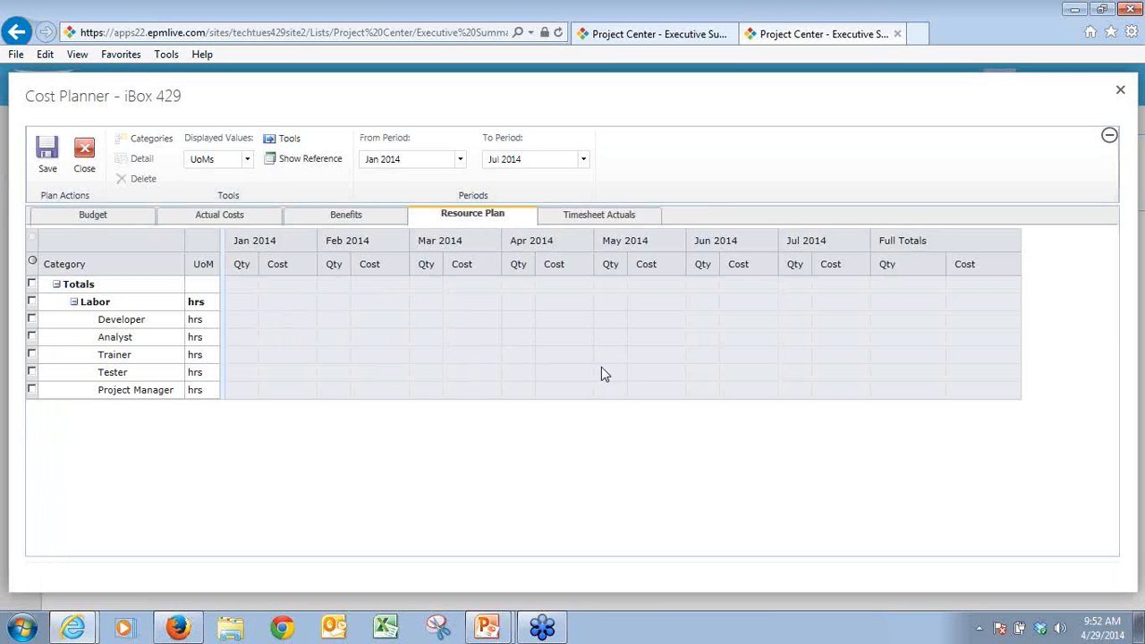
left_click(596, 223)
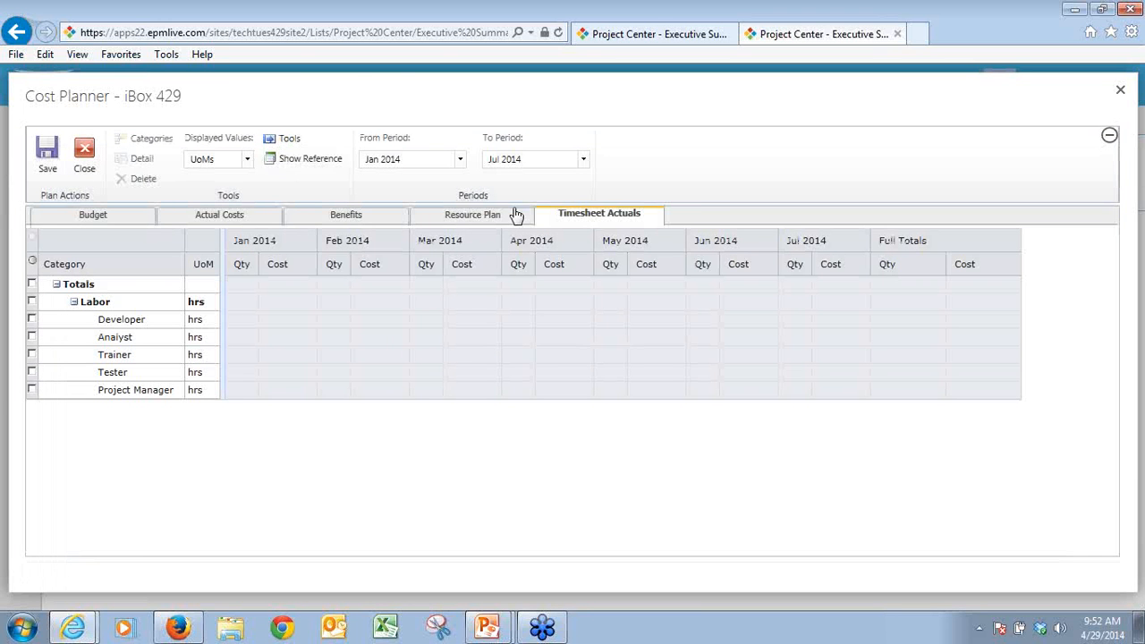
left_click(49, 159)
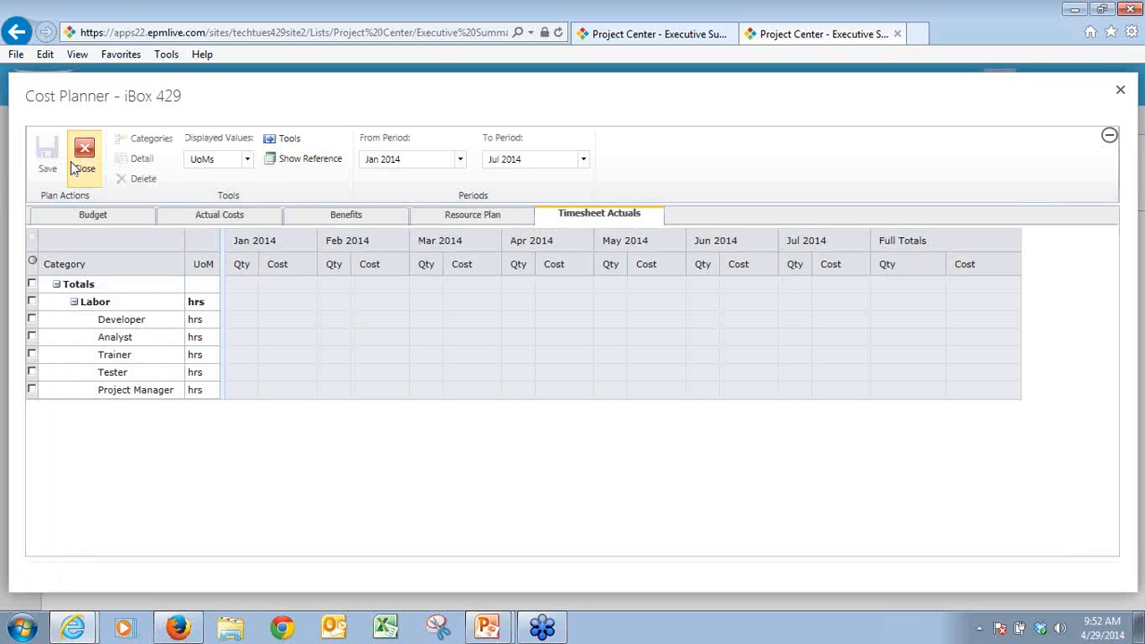
left_click(85, 154)
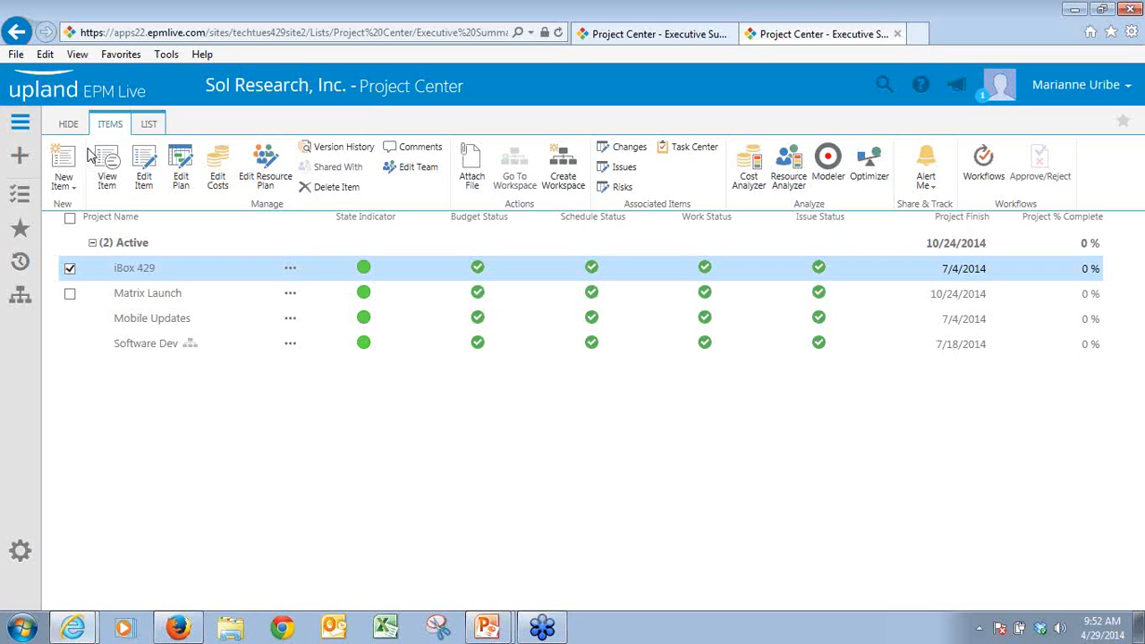
Analyze the costs of all listed projects in the Cost Analyzer, display its view options and expand iBox 429's budget details.
left_click(70, 218)
left_click(750, 179)
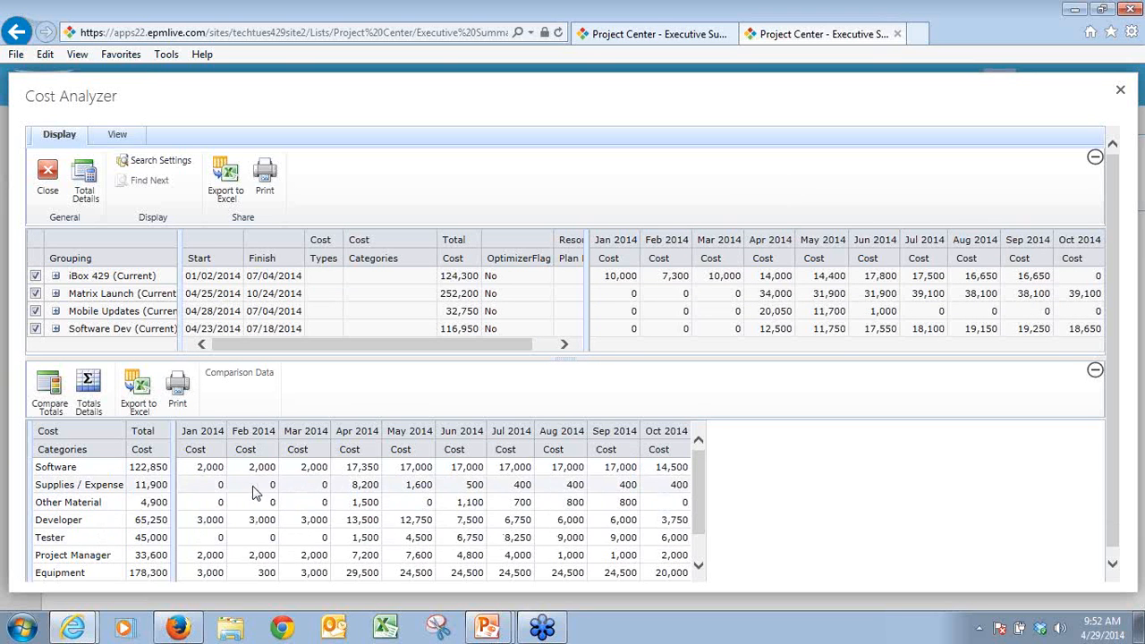
left_click(131, 143)
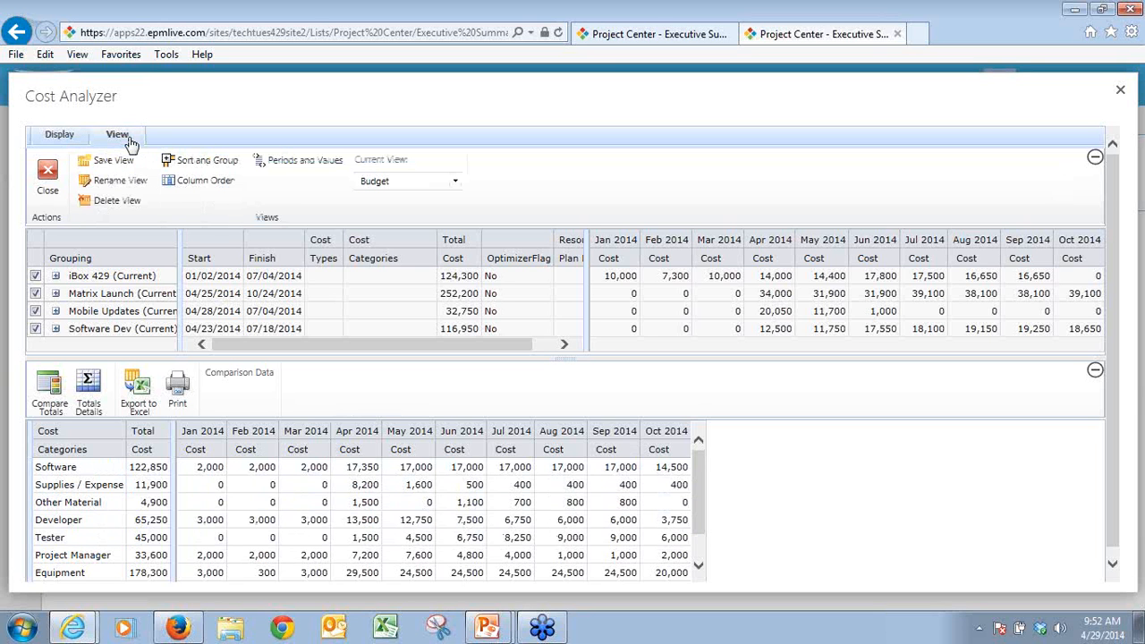
left_click(55, 276)
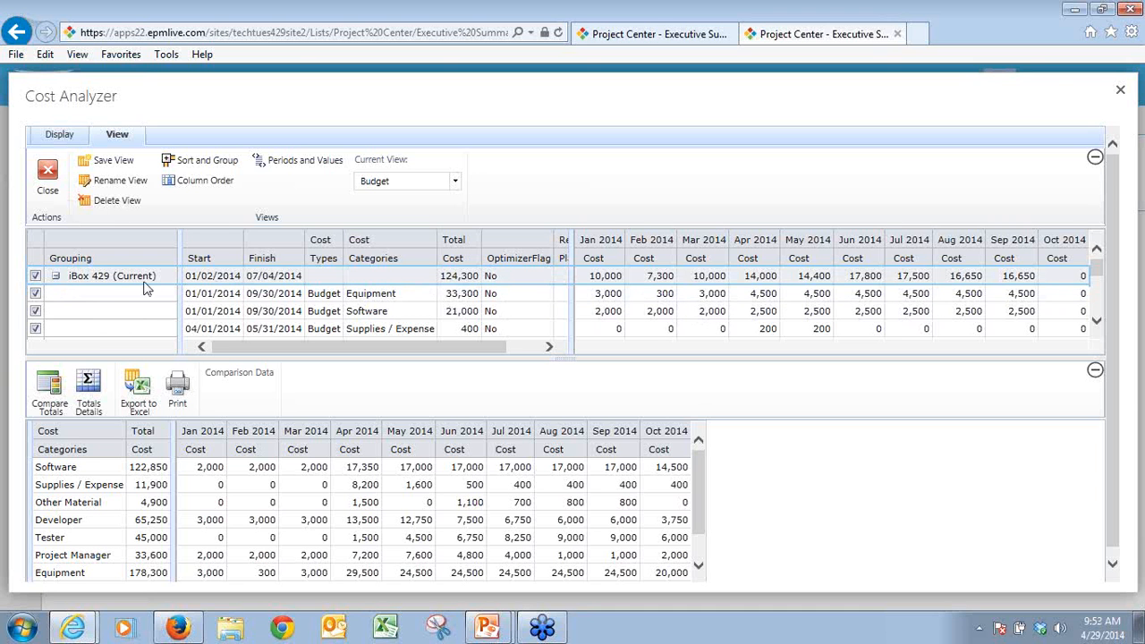
Review the budget details of iBox 429 and Matrix Launch and the cost category totals in the Cost Analyzer.
left_click(54, 277)
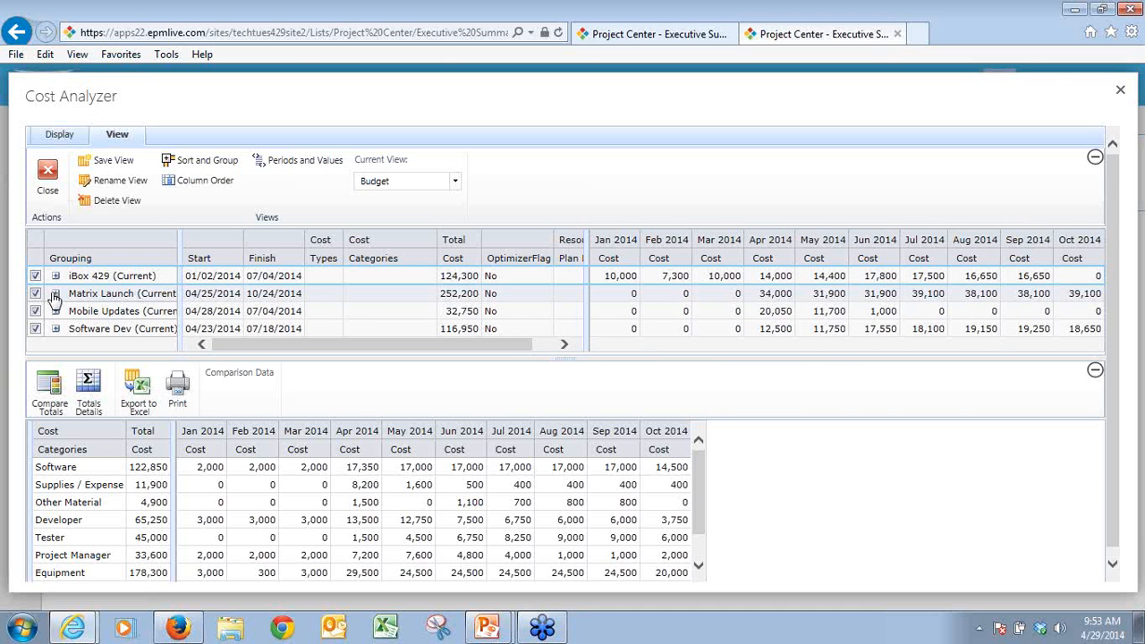
left_click(56, 294)
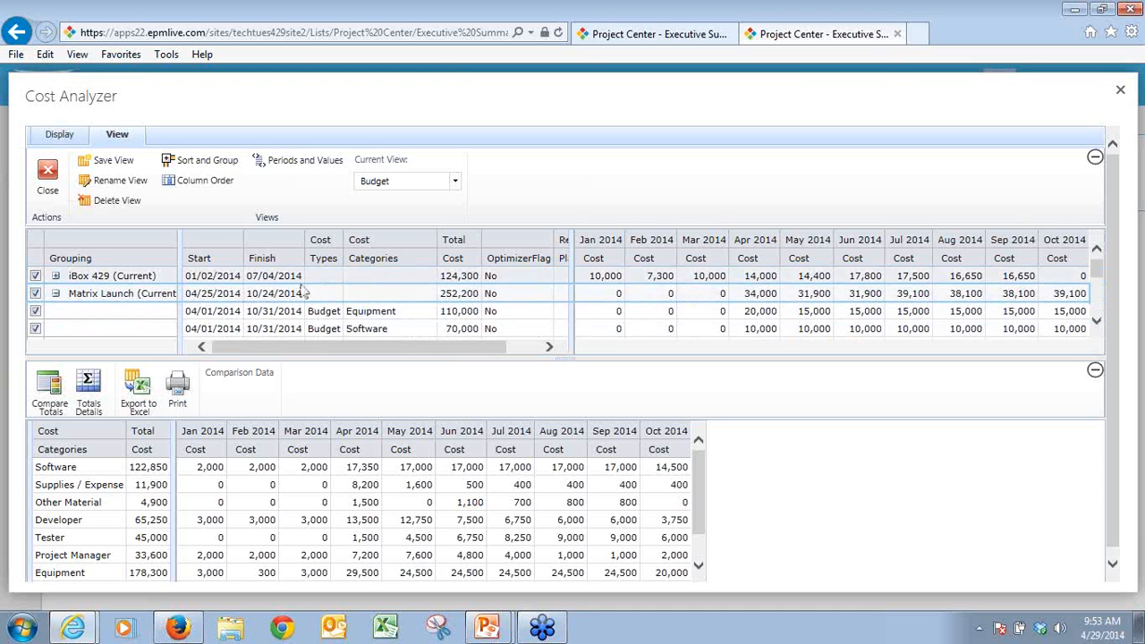
left_click(56, 277)
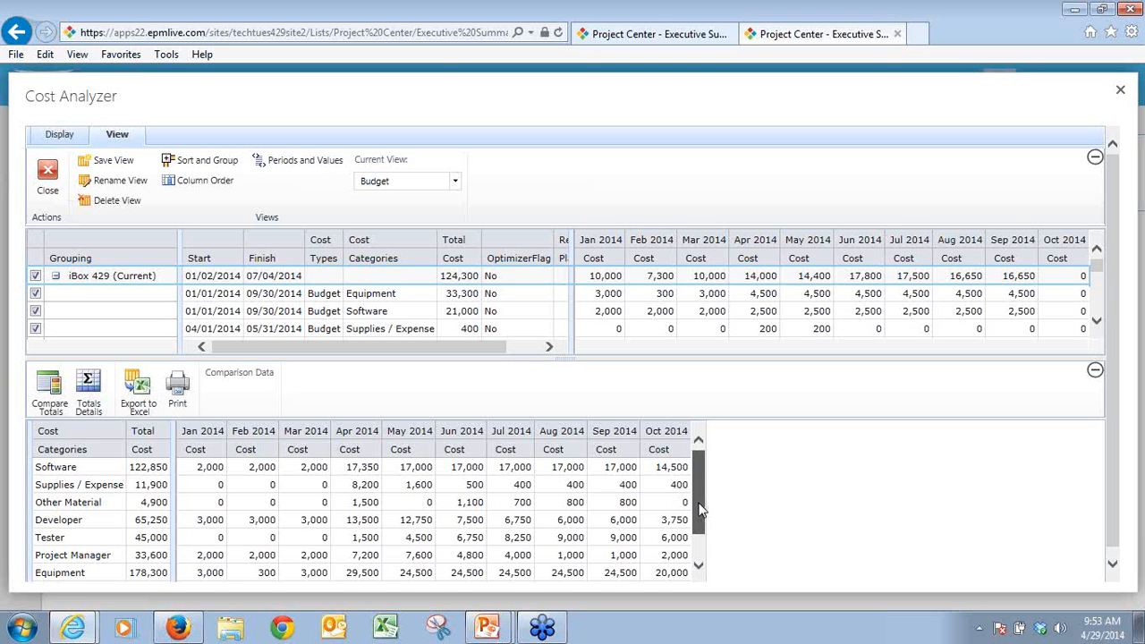
scroll(700, 508, "down", 1)
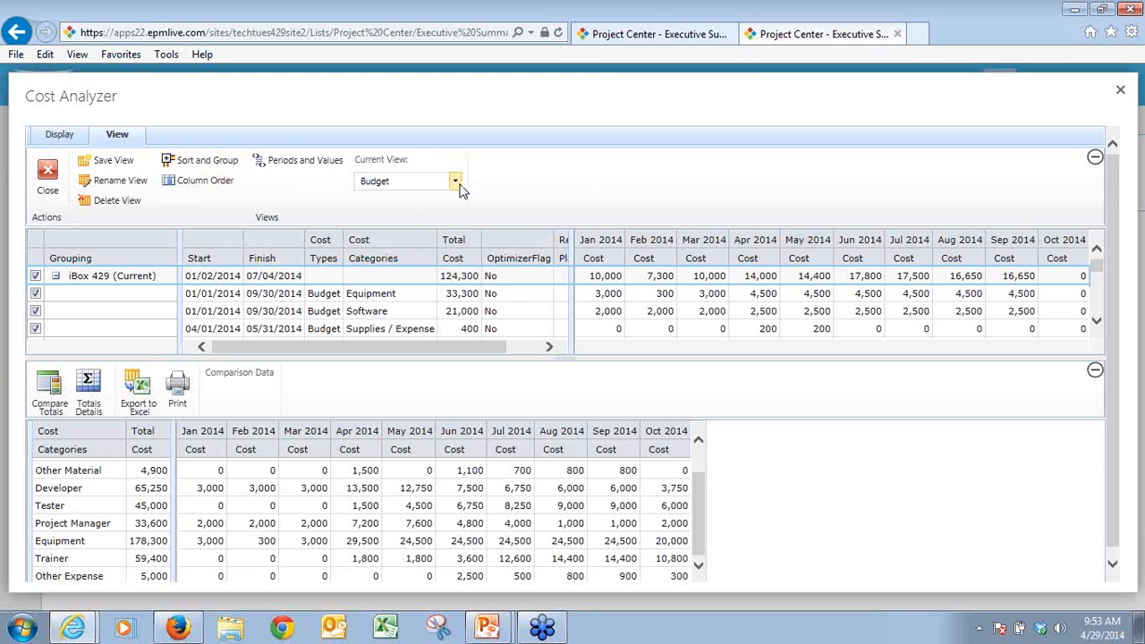
Switch the Cost Analyzer to the Budget vs. Actual Cost view and check the colour legend of the totals.
left_click(456, 182)
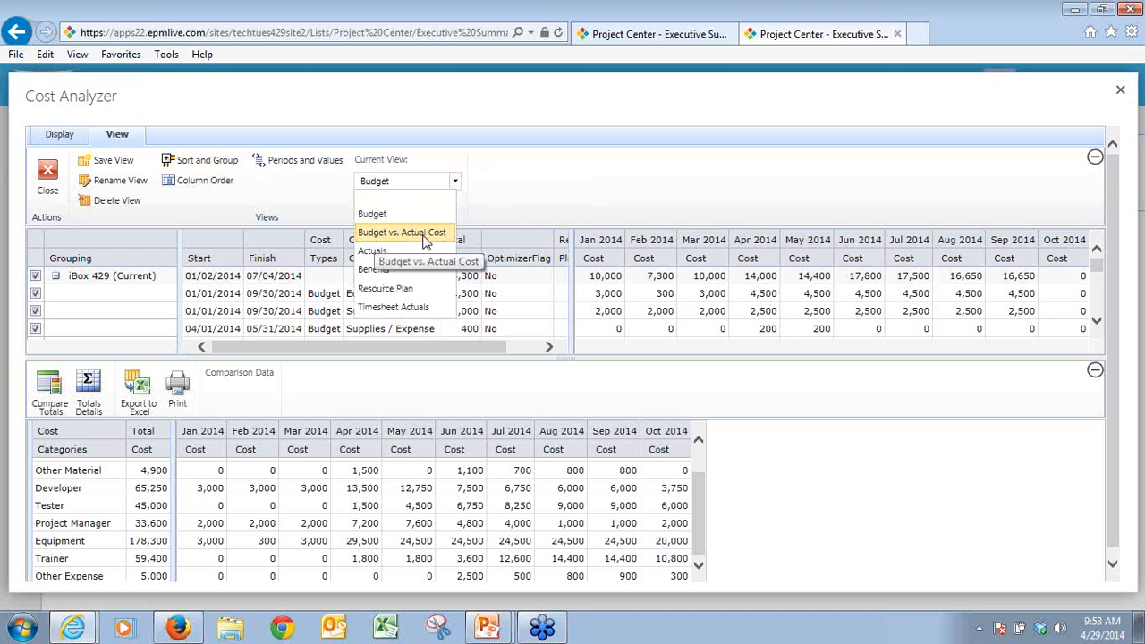
left_click(425, 234)
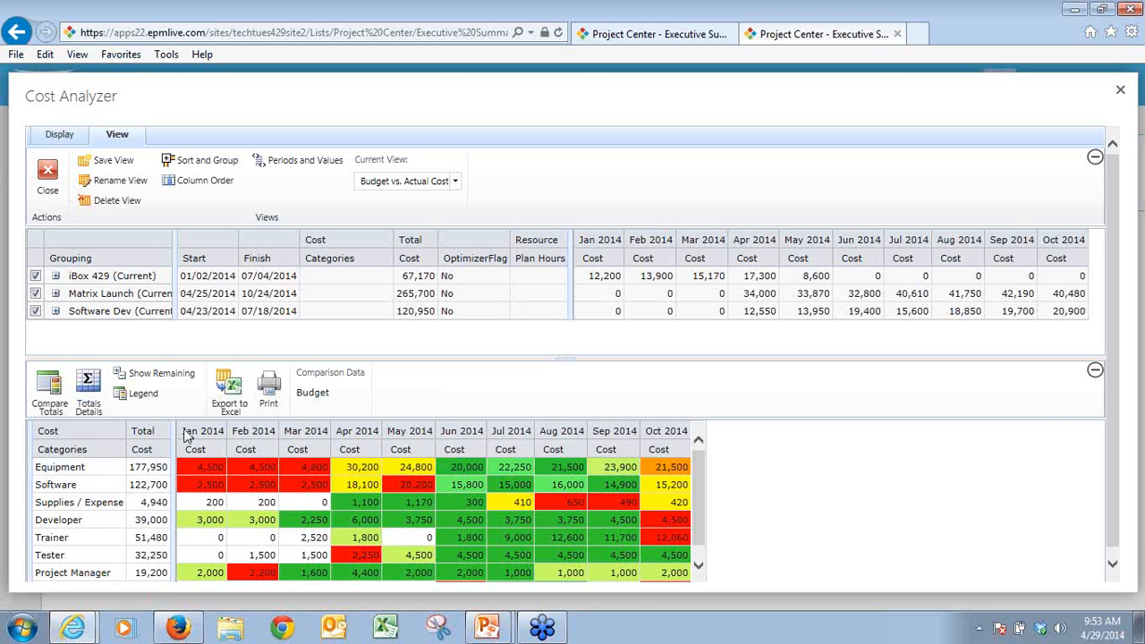
left_click(143, 394)
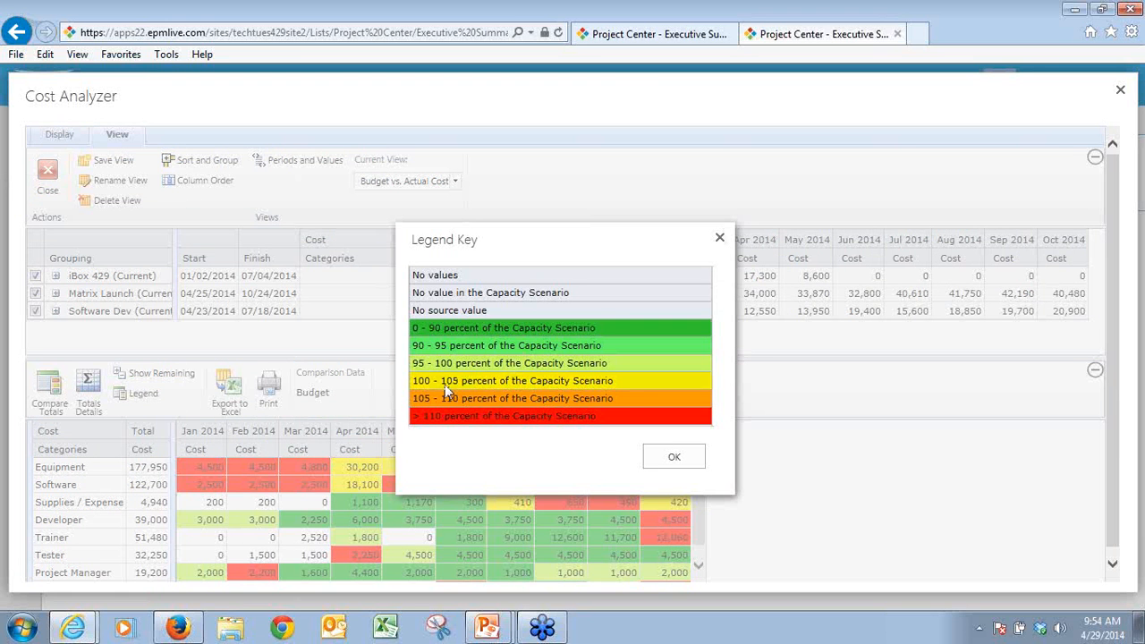
left_click(670, 459)
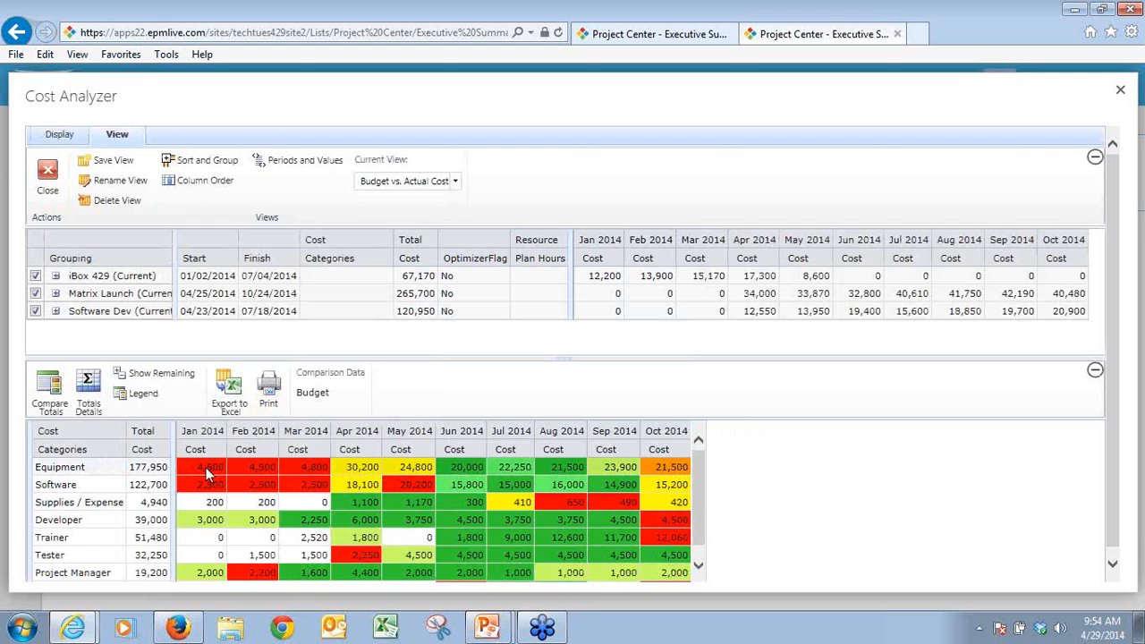
Check the remaining amounts and the cost types available for comparing totals, and close the Cost Analyzer.
left_click(161, 374)
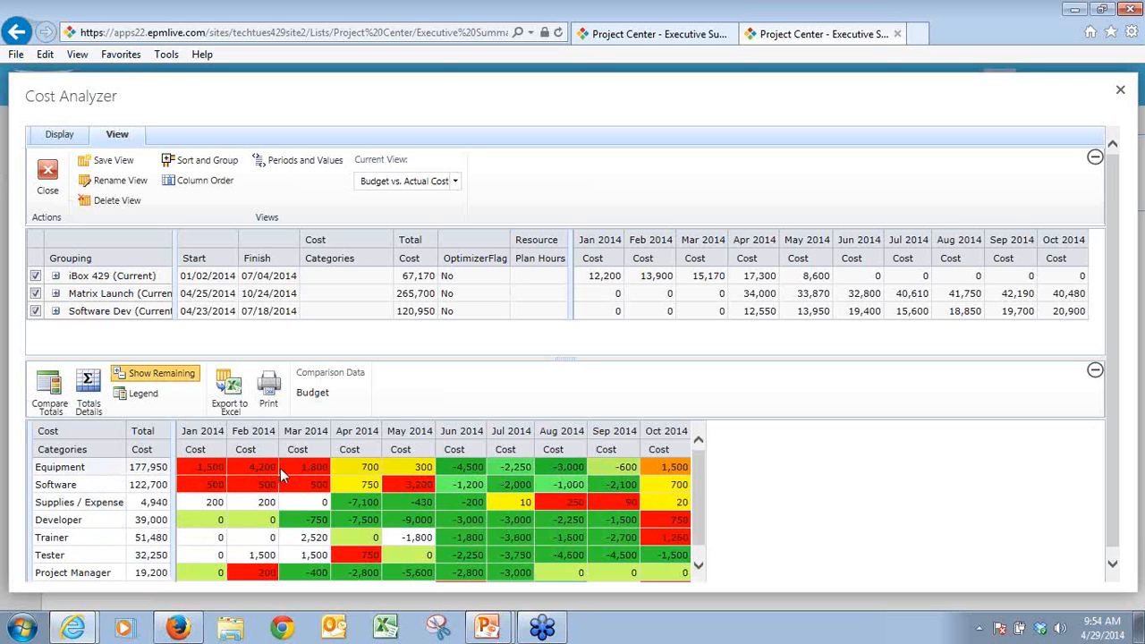
left_click(181, 380)
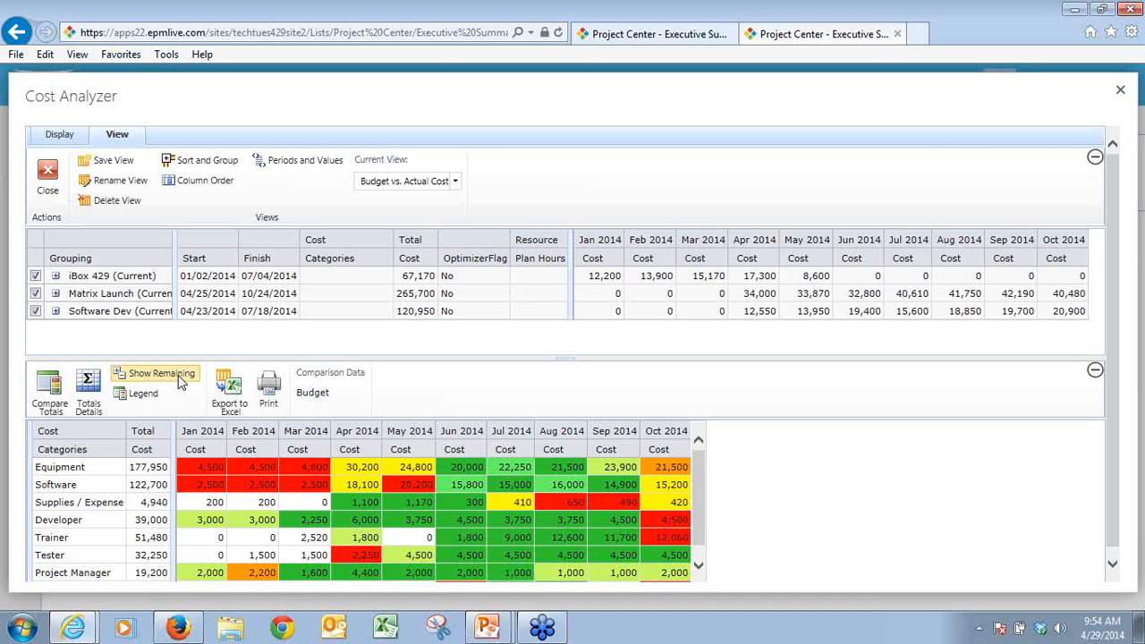
left_click(51, 391)
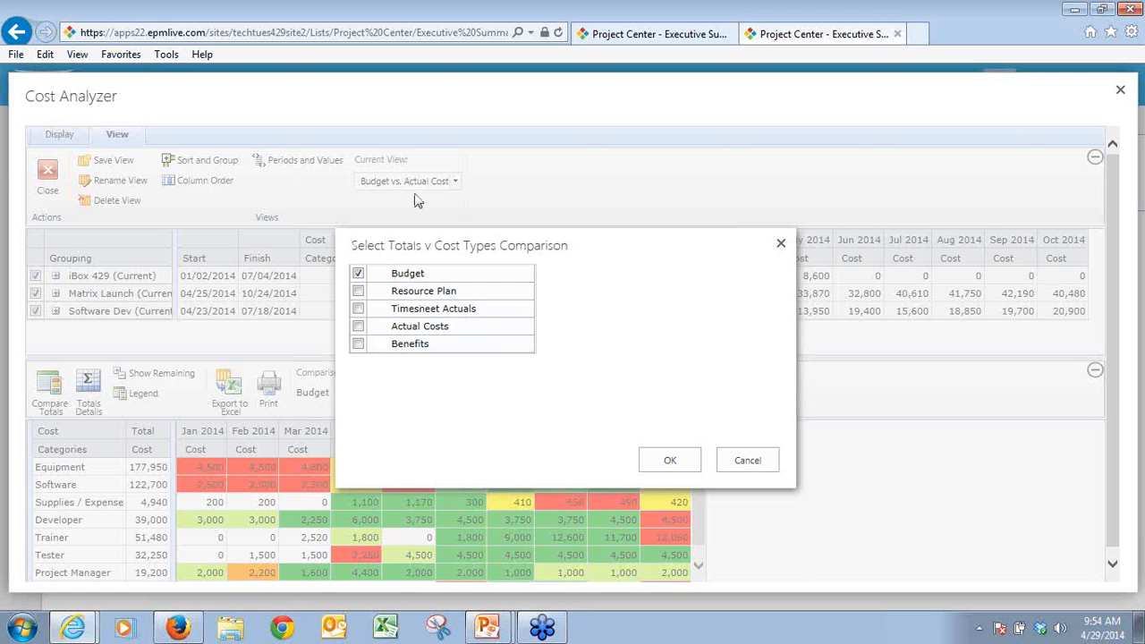
left_click(750, 459)
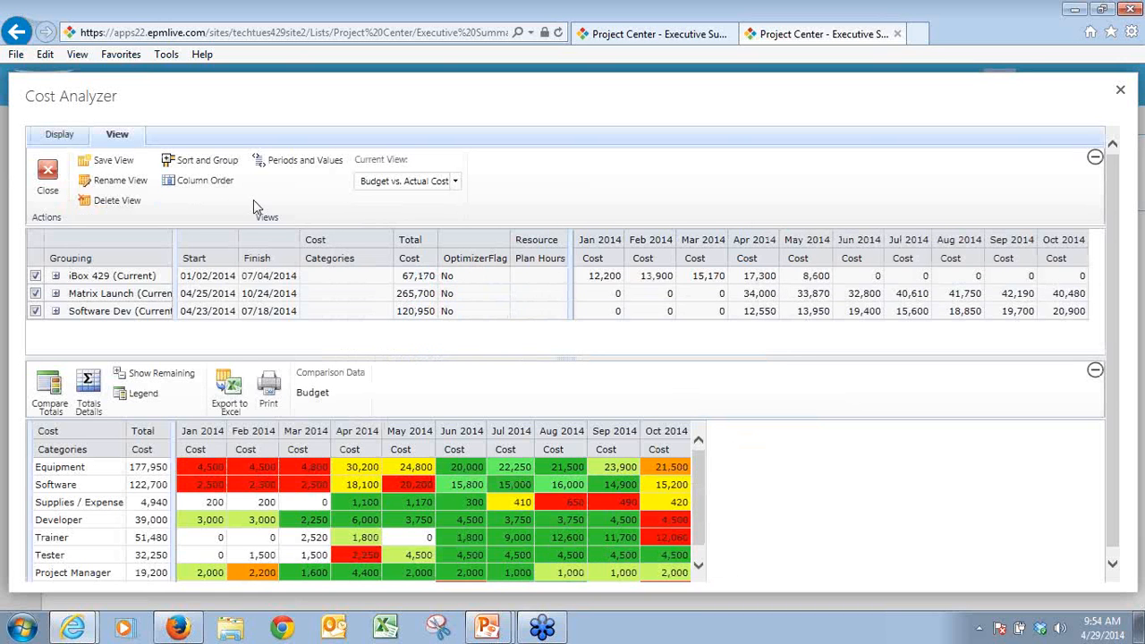
left_click(48, 179)
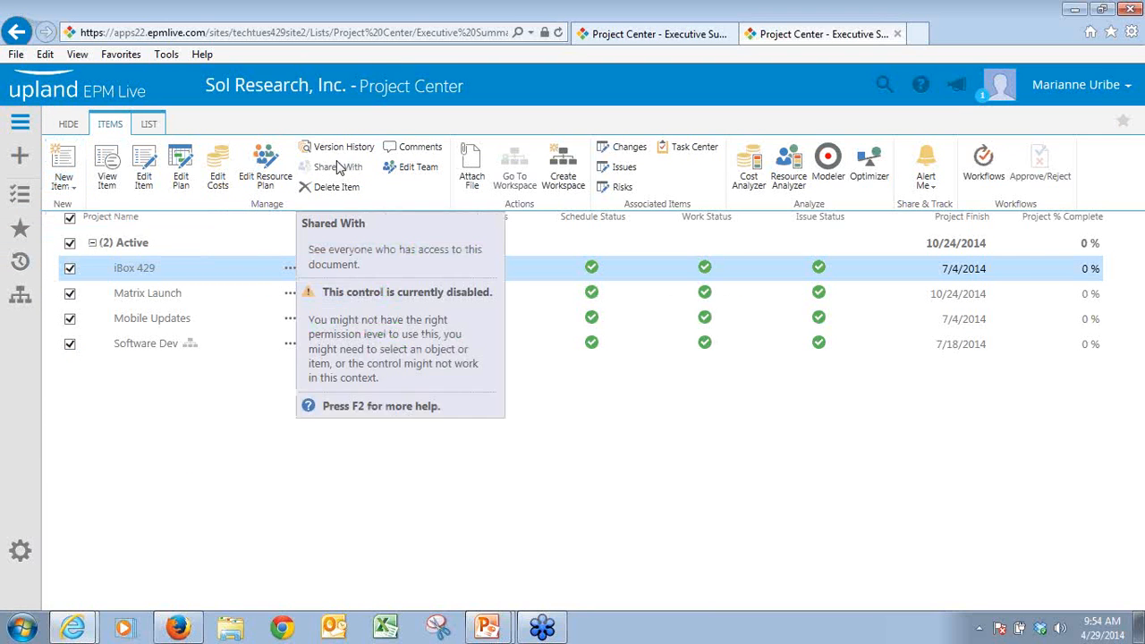
Switch to Firefox, return the Torrey Systems site to its home page and bring up the Sol Research, Inc. home page.
left_click(180, 629)
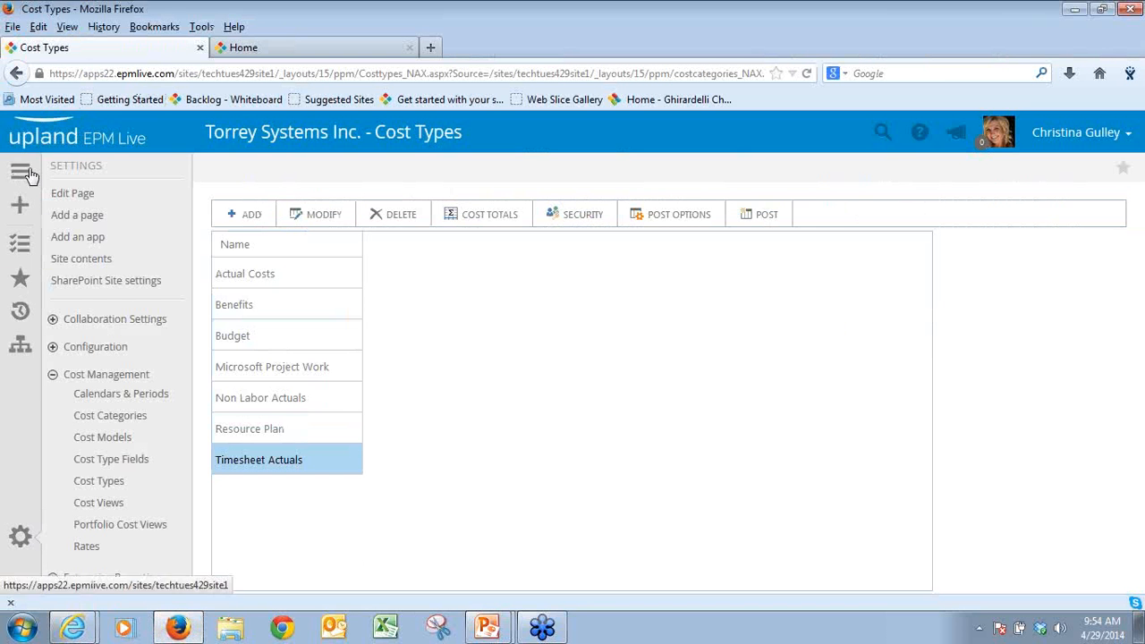
left_click(21, 174)
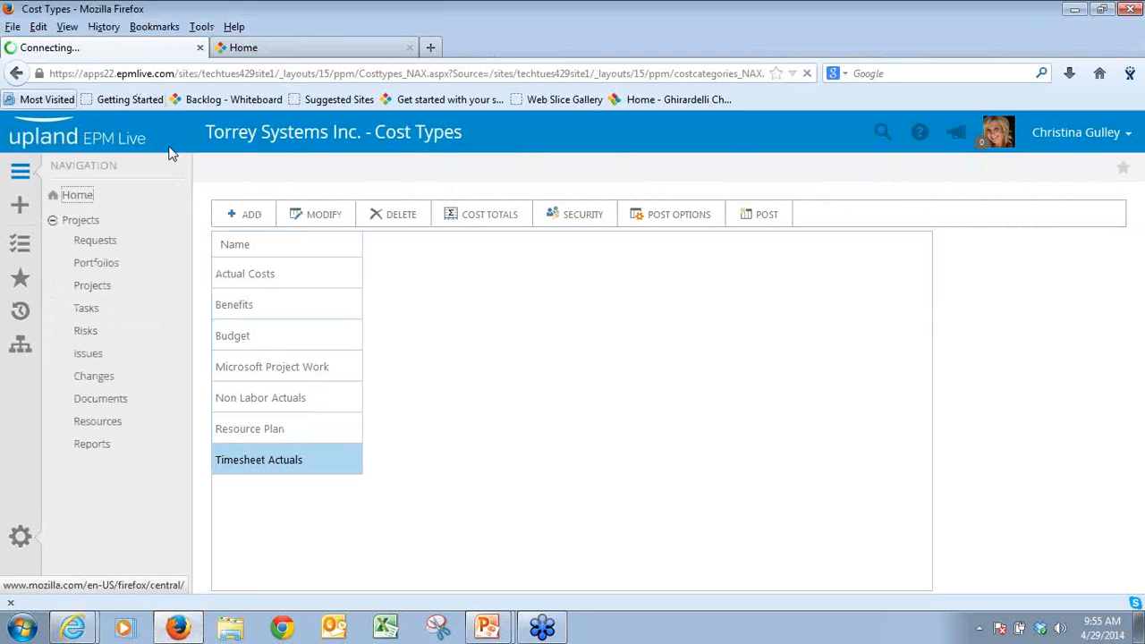
left_click(279, 52)
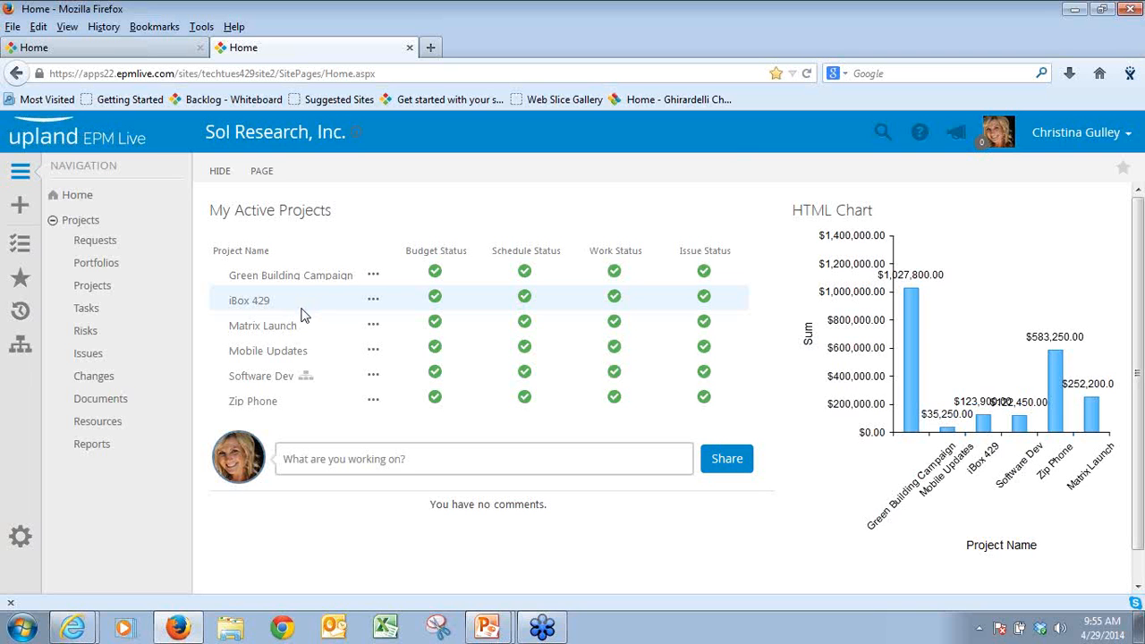
Open the Roles list from the User Management settings of the Sol Research site.
left_click(22, 540)
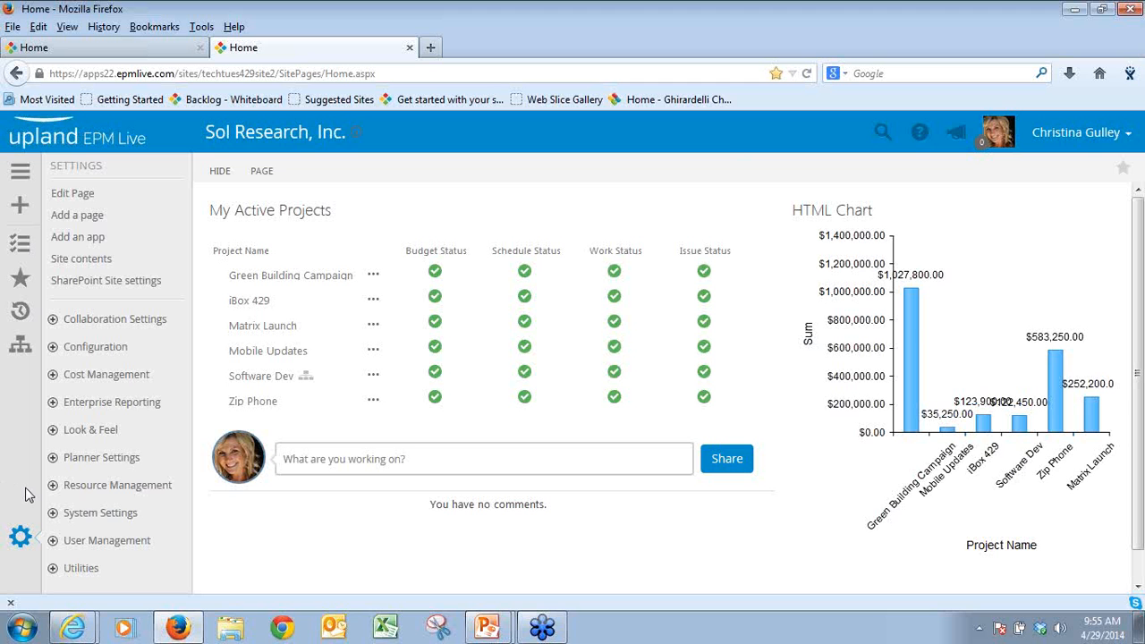
left_click(56, 545)
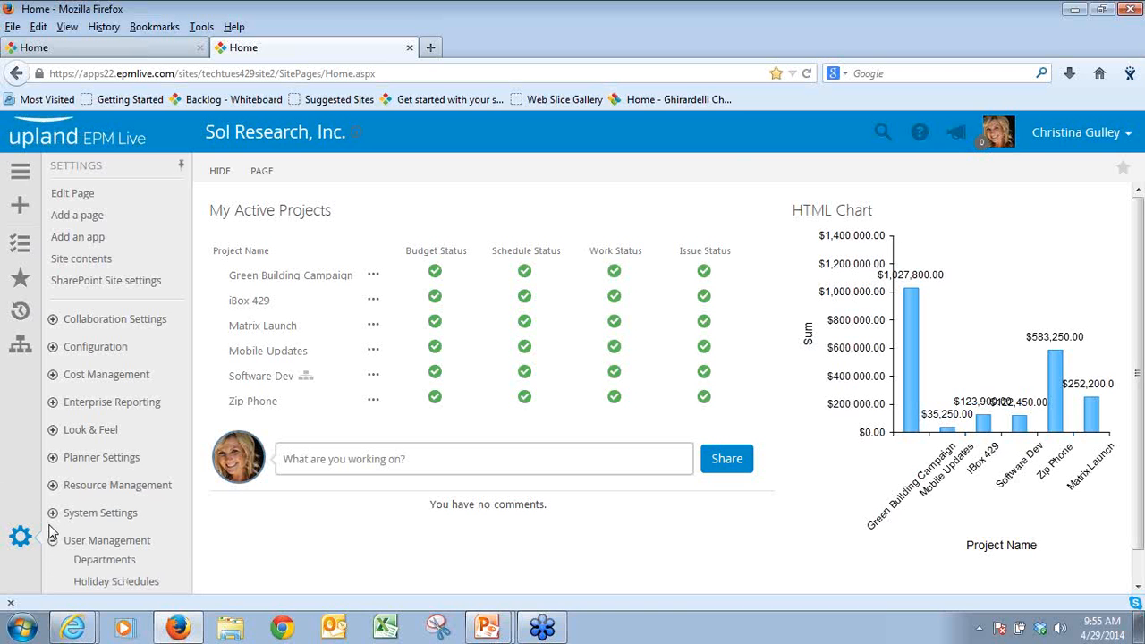
scroll(94, 545, "down", 2)
scroll(94, 545, "down", 2)
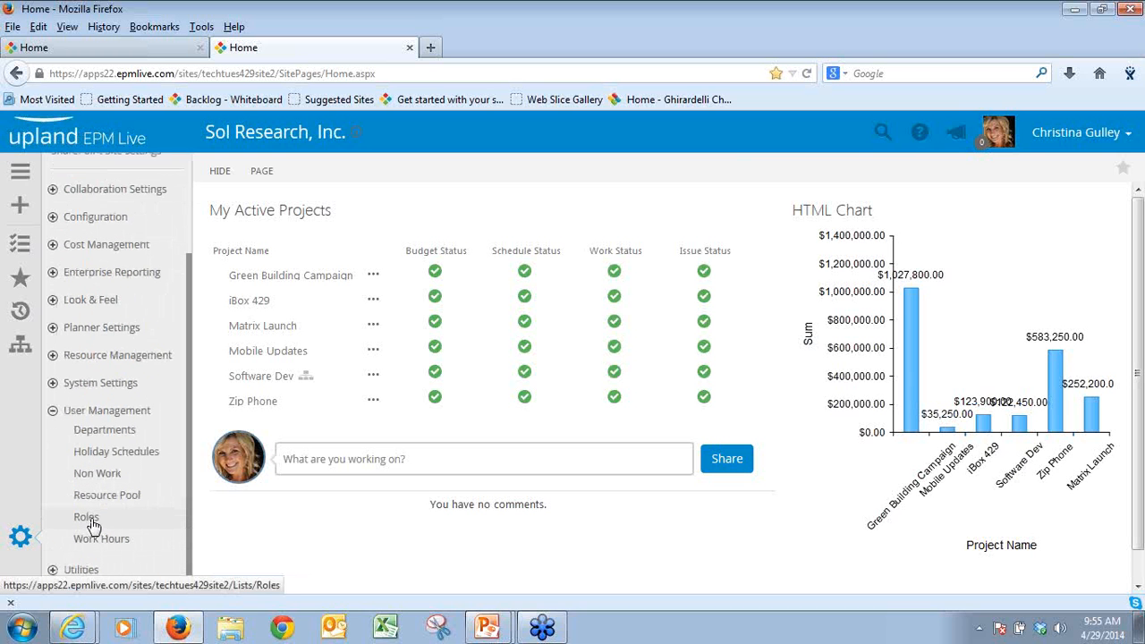
left_click(90, 523)
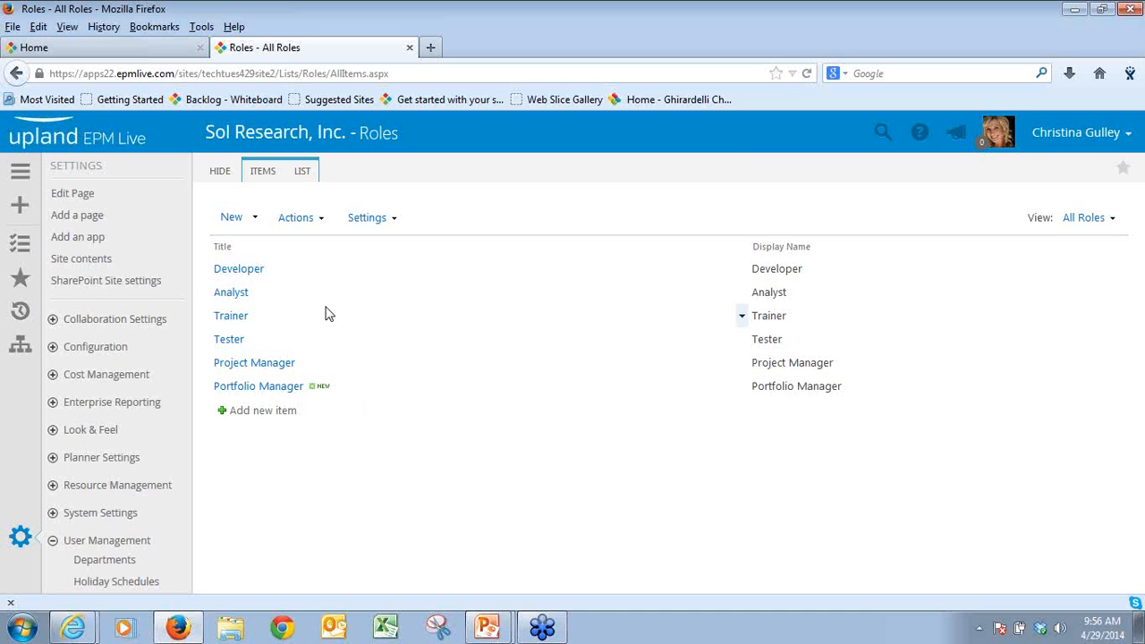
Add a new role titled DBA and save it.
left_click(231, 219)
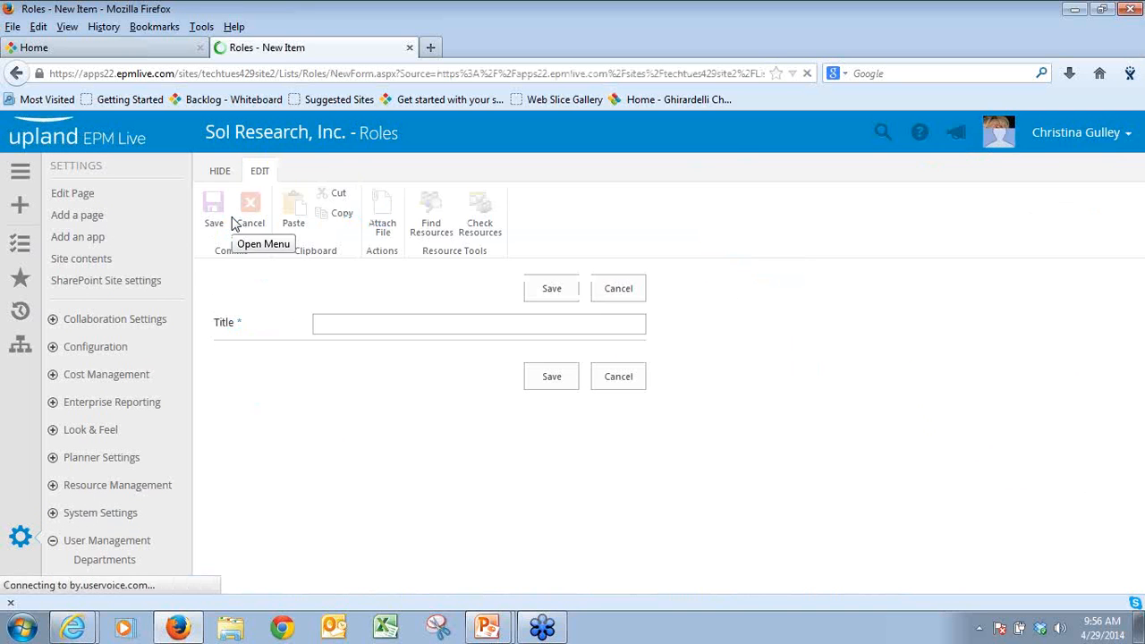
type("DBA")
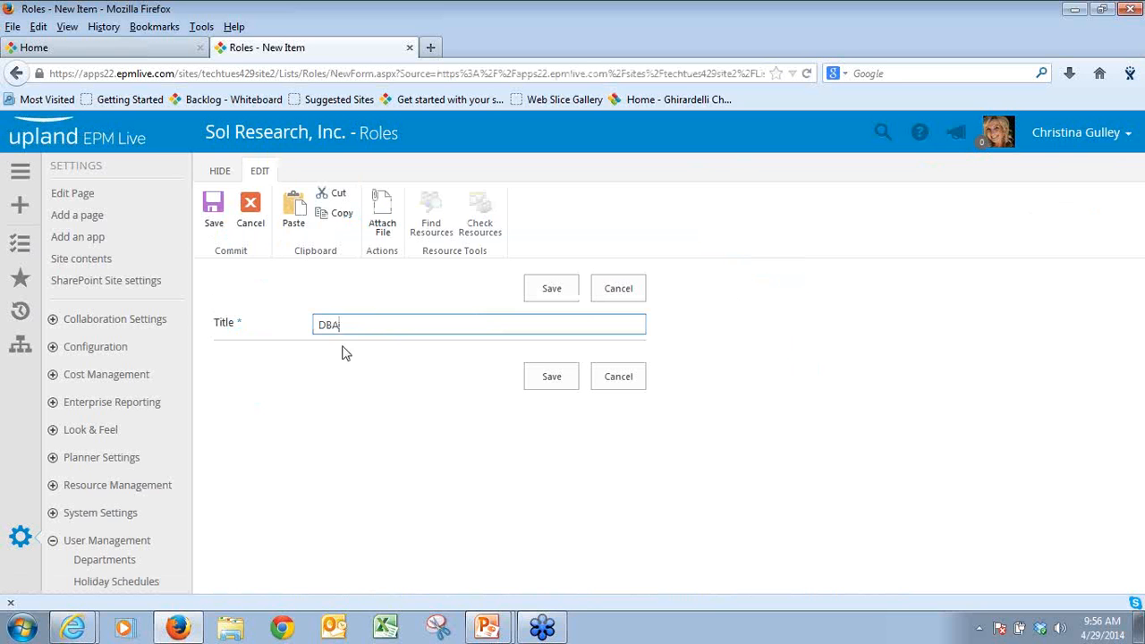
left_click(551, 290)
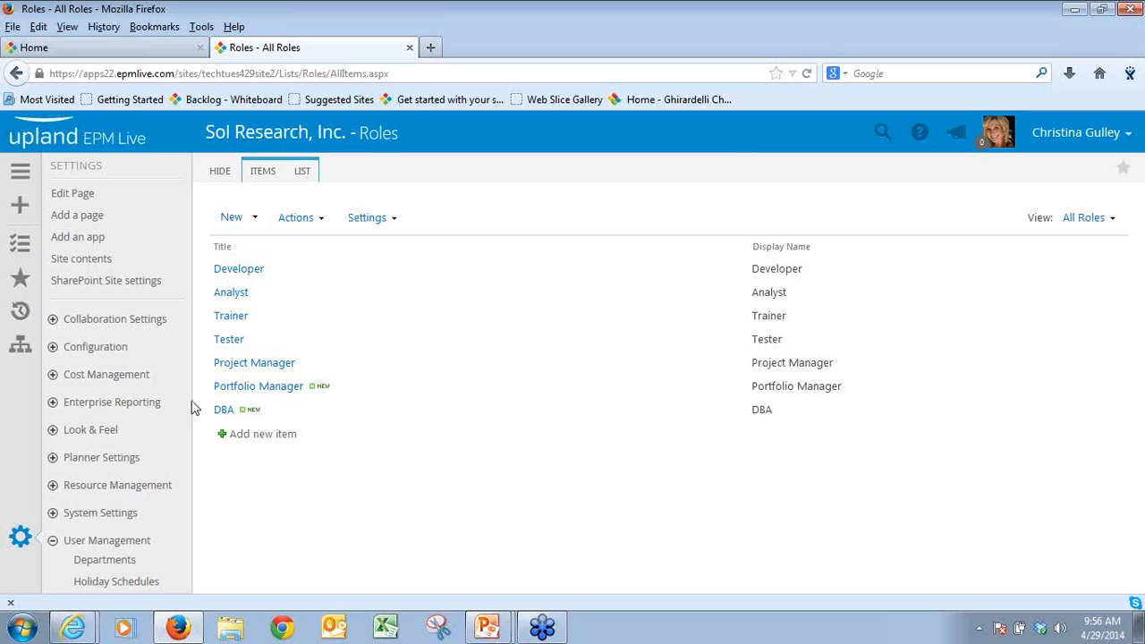
Open the Cost Categories in the Cost Management settings and review the capital, operational and labor categories.
left_click(53, 374)
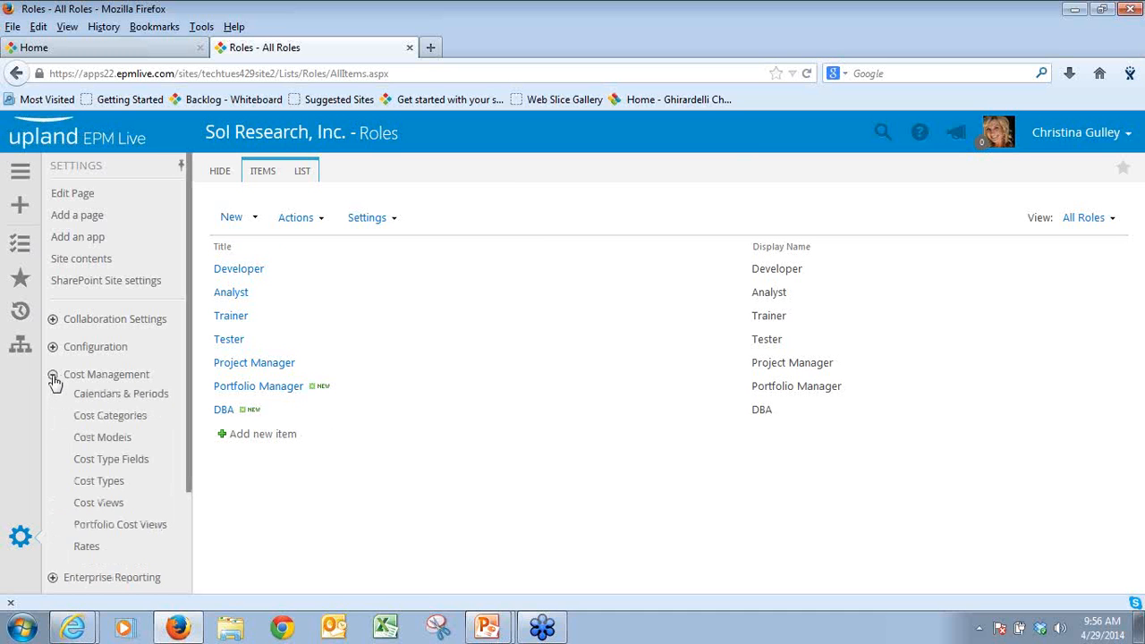
left_click(101, 422)
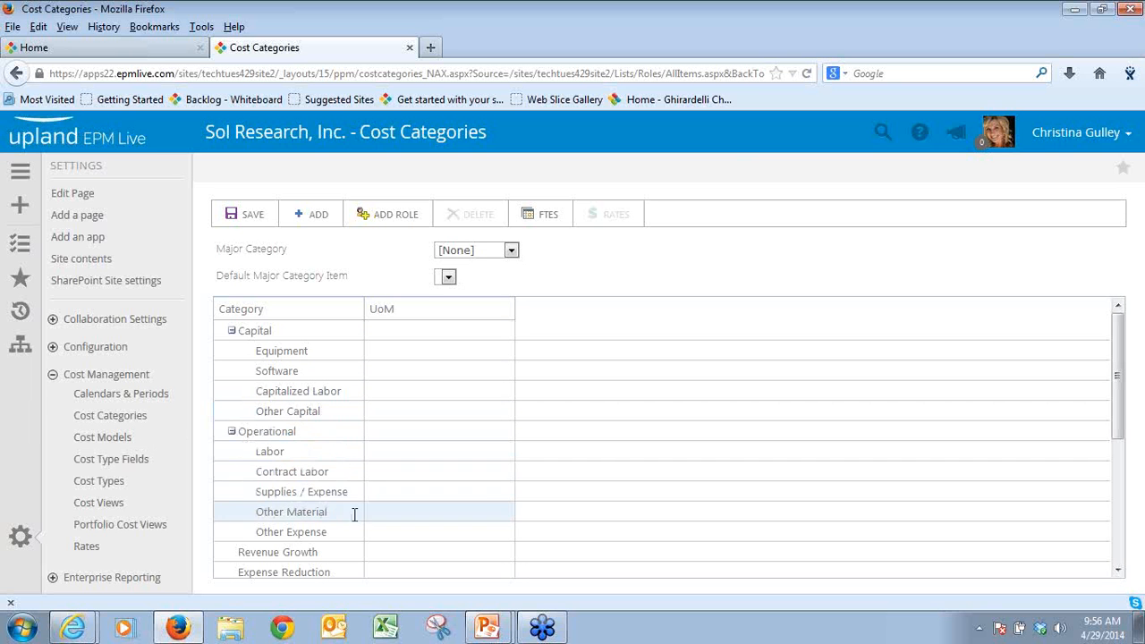
left_click(357, 391)
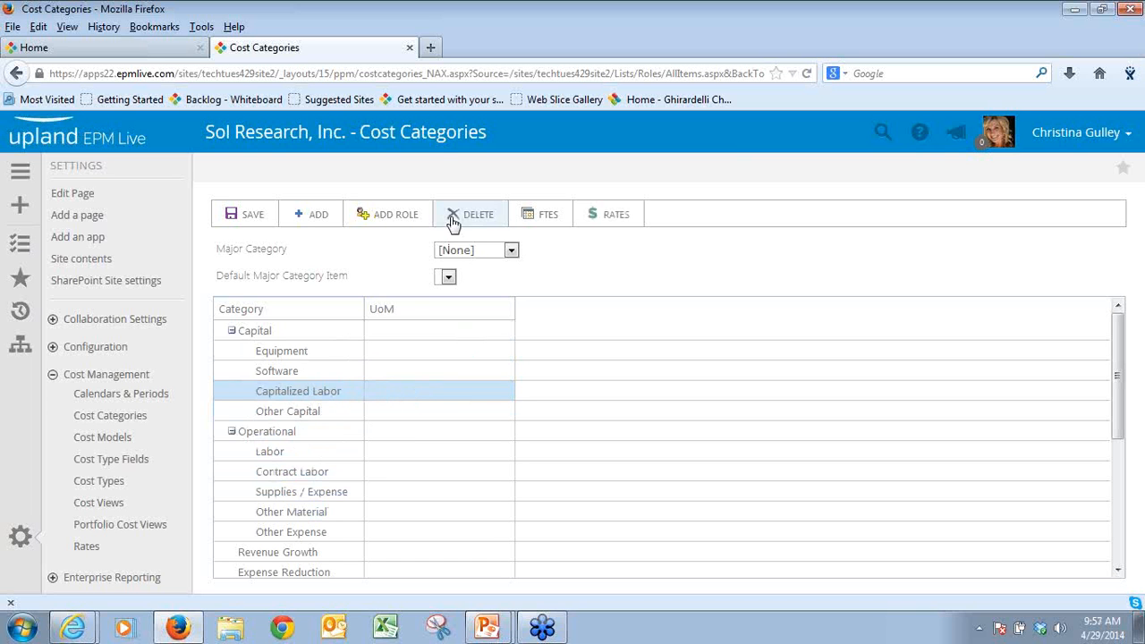
left_click(358, 471)
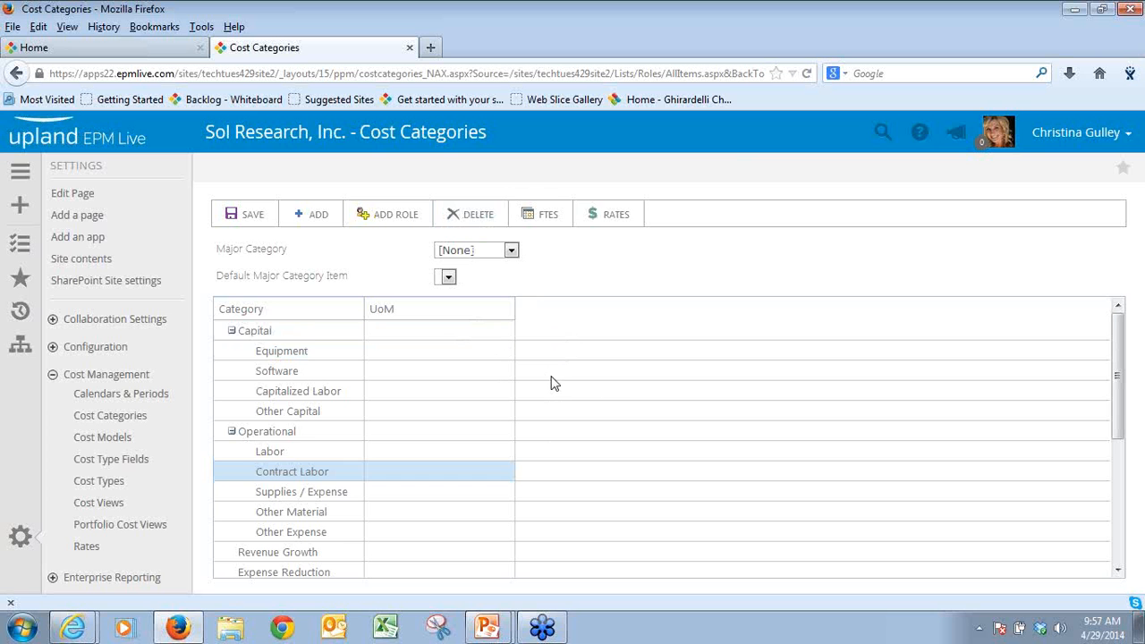
scroll(552, 383, "down", 5)
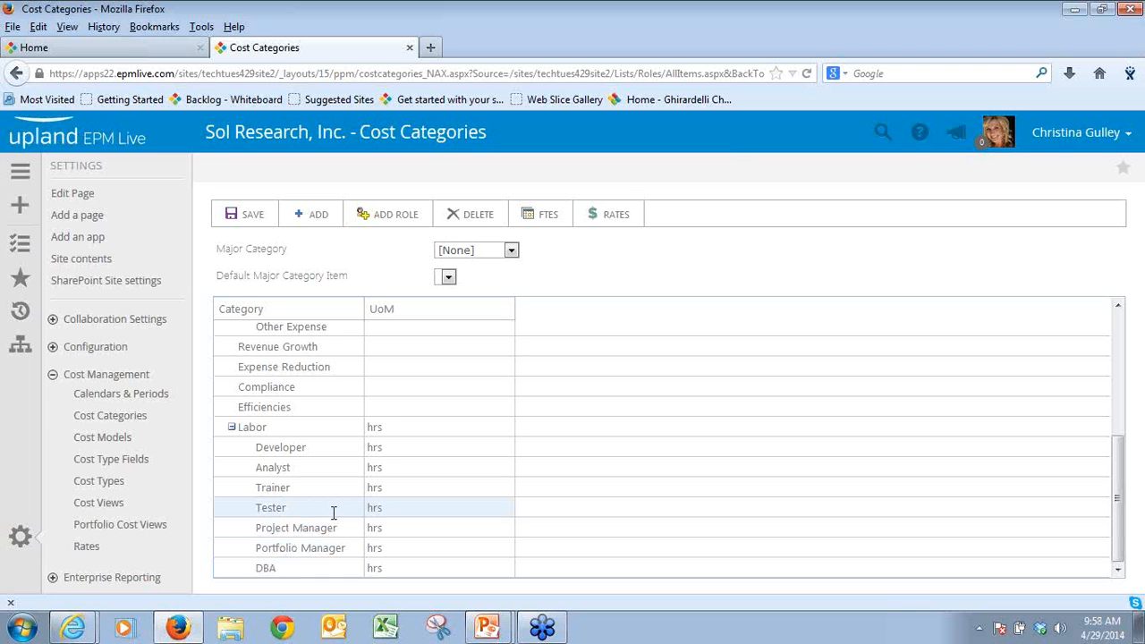
Open the rates of the Developer category under Labor and add a new dated rate entry.
left_click(334, 449)
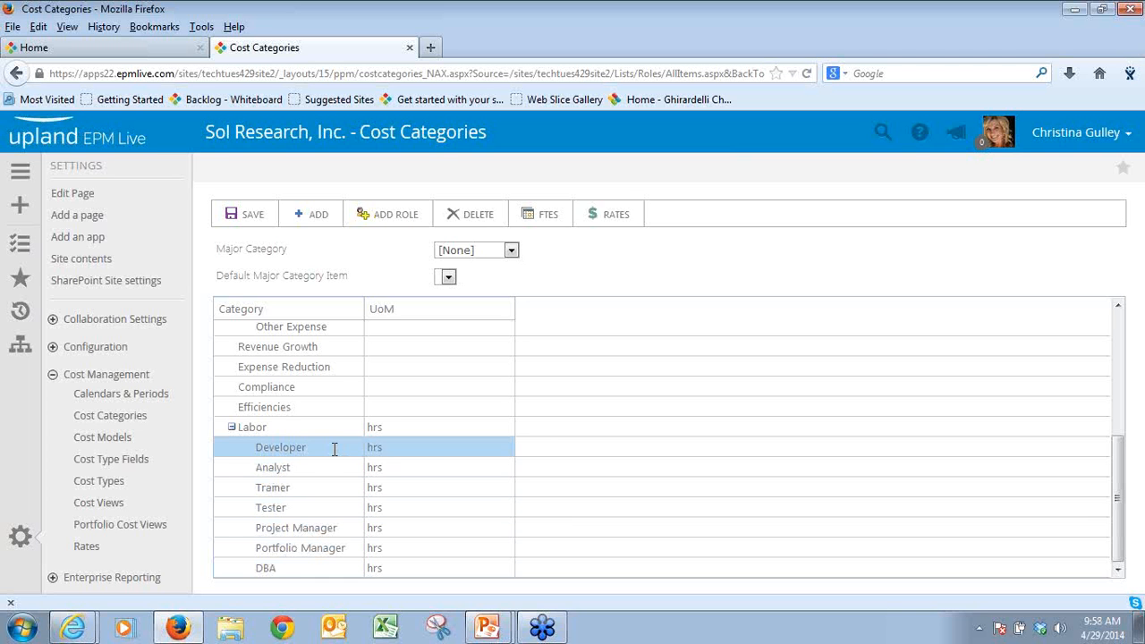
left_click(610, 215)
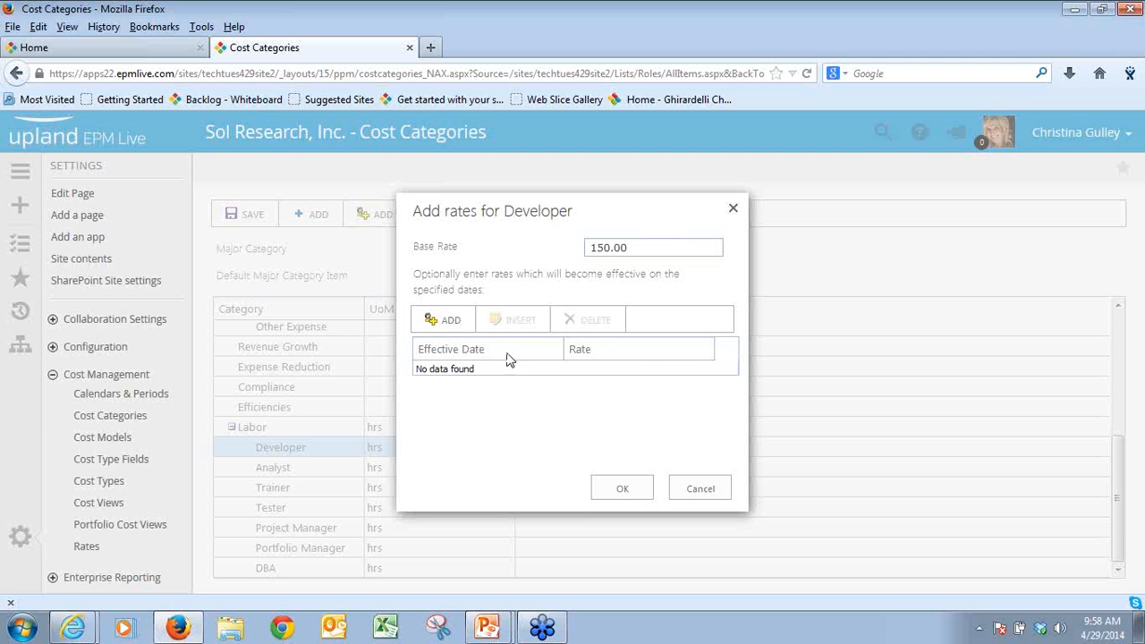
left_click(450, 325)
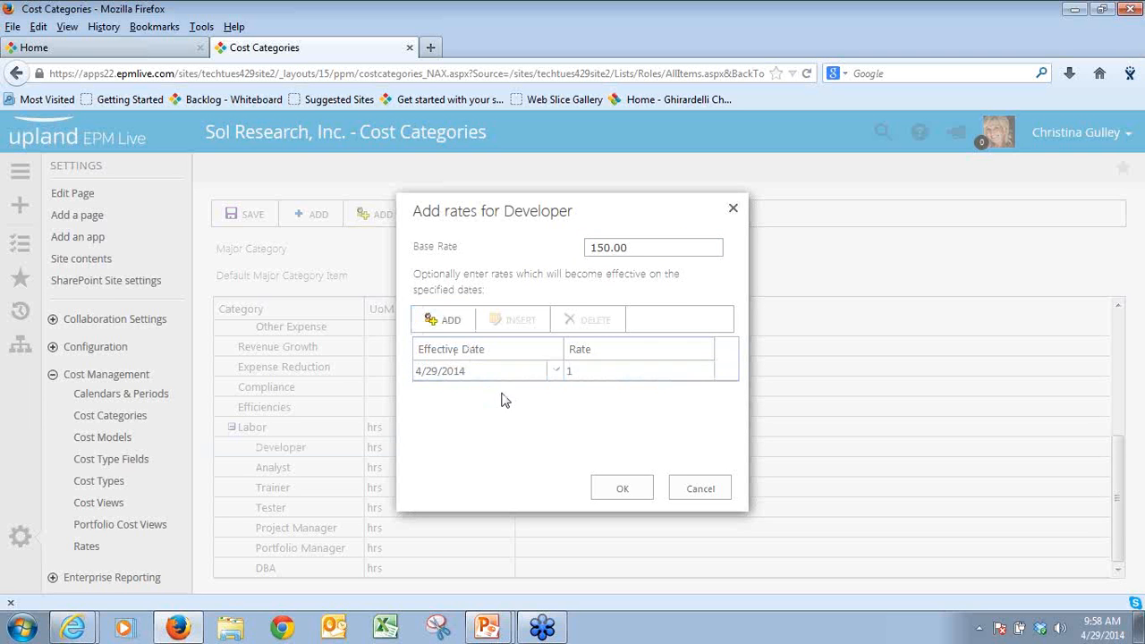
Set the effective date of the new Developer rate to 1/1/2015.
left_click(557, 372)
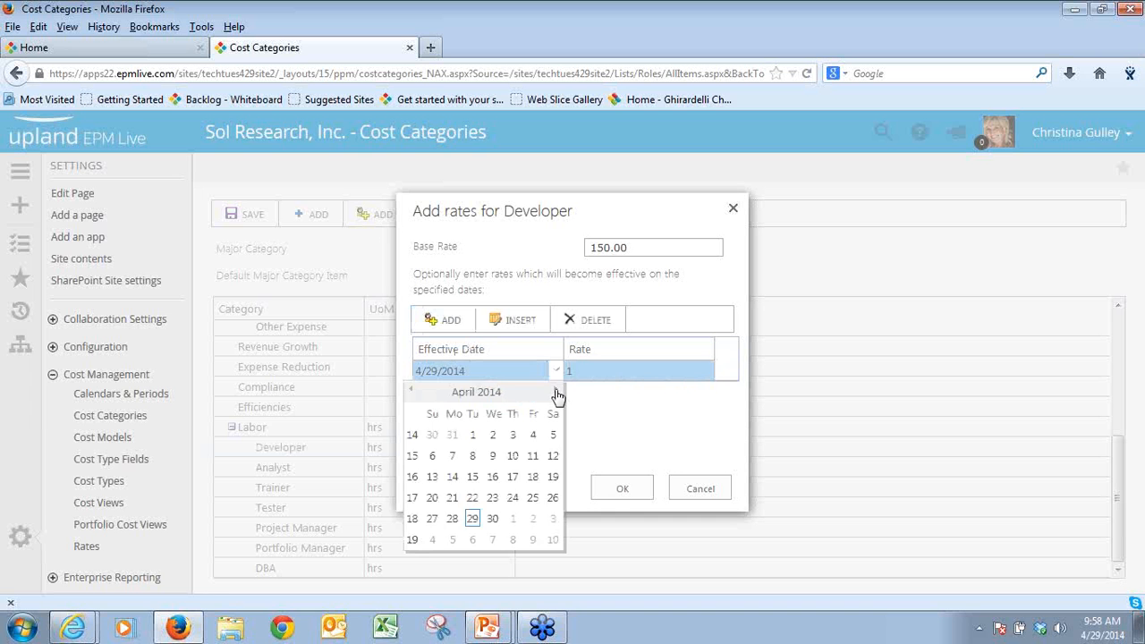
left_click(557, 392)
left_click(556, 393)
left_click(557, 393)
left_click(557, 393)
left_click(556, 393)
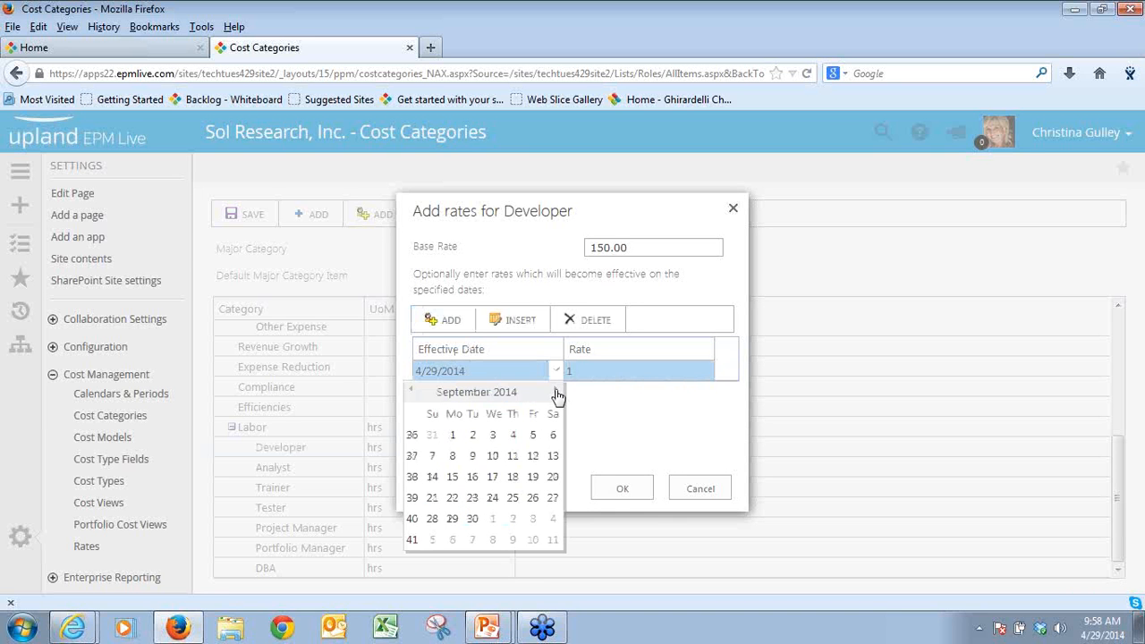
left_click(556, 393)
left_click(556, 393)
left_click(556, 392)
left_click(557, 392)
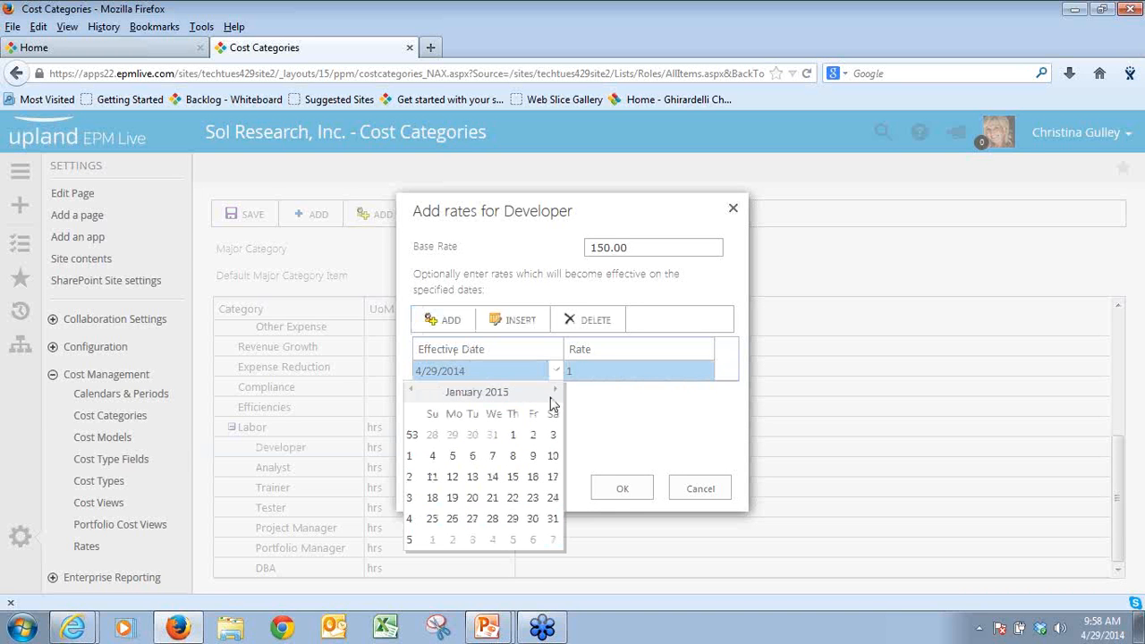
left_click(513, 436)
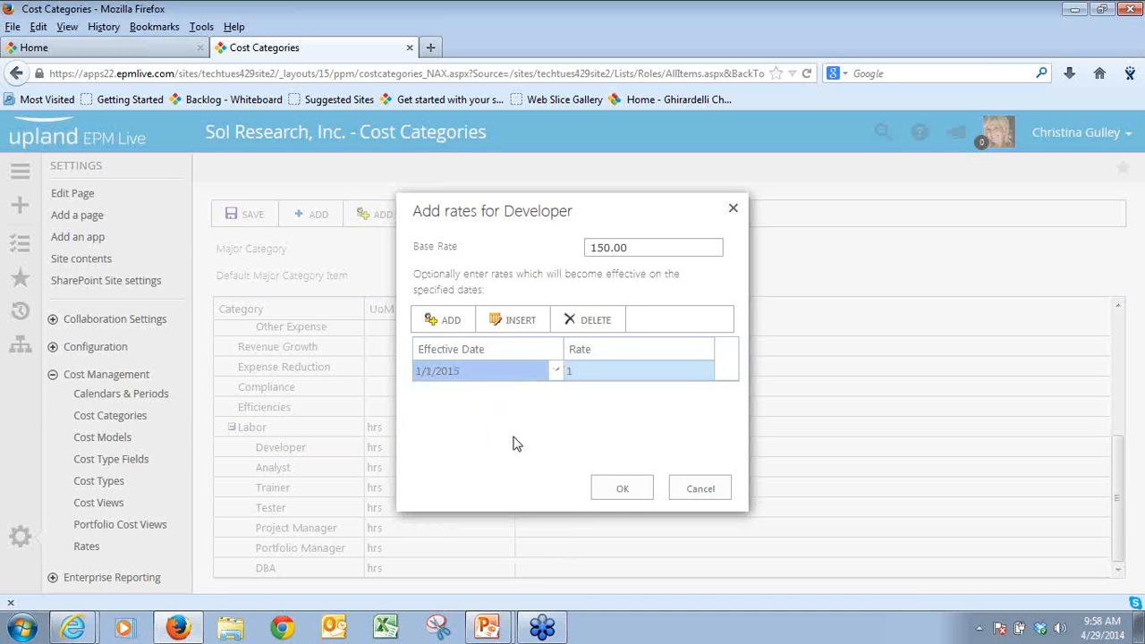
Set the Developer rate effective 1/1/2015 to 160 and confirm the rates.
left_click(577, 373)
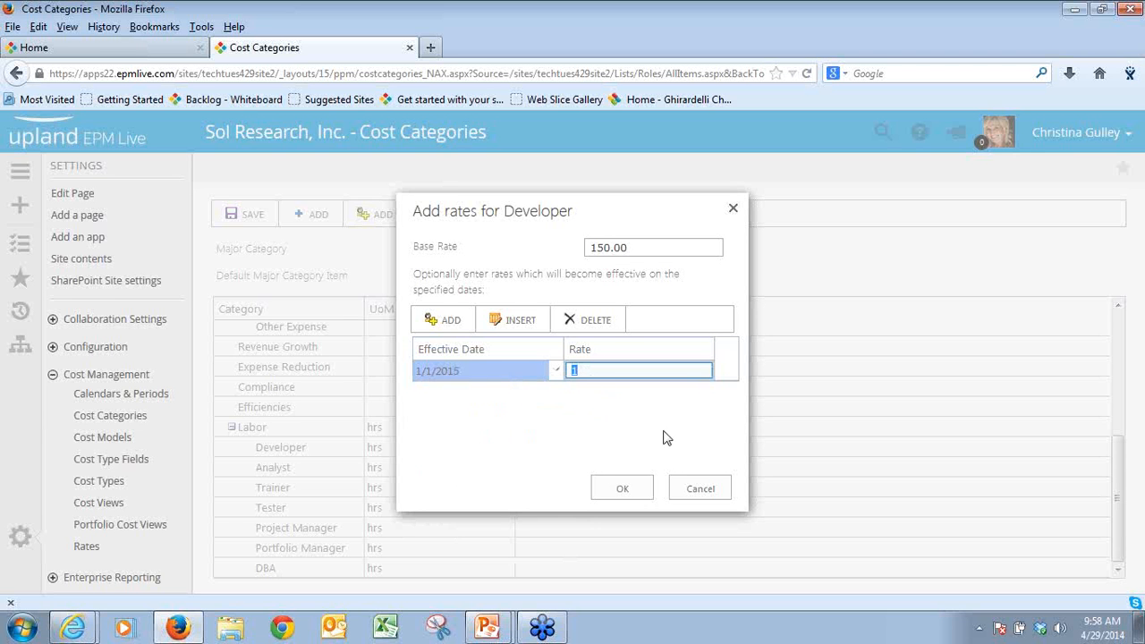
type("60")
key("Tab")
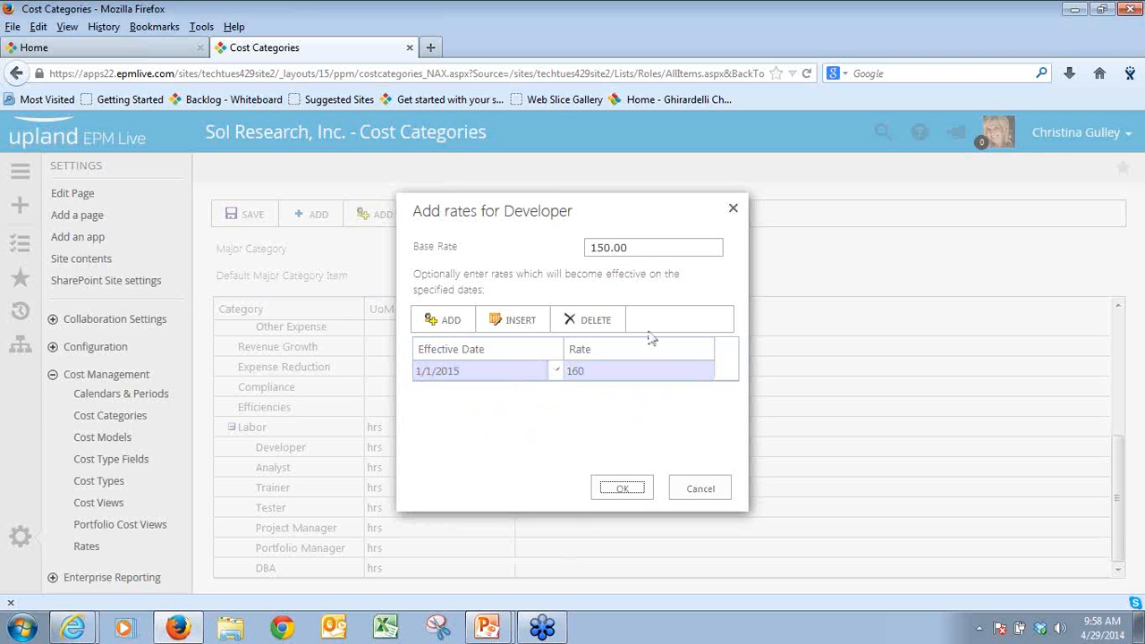
left_click(622, 489)
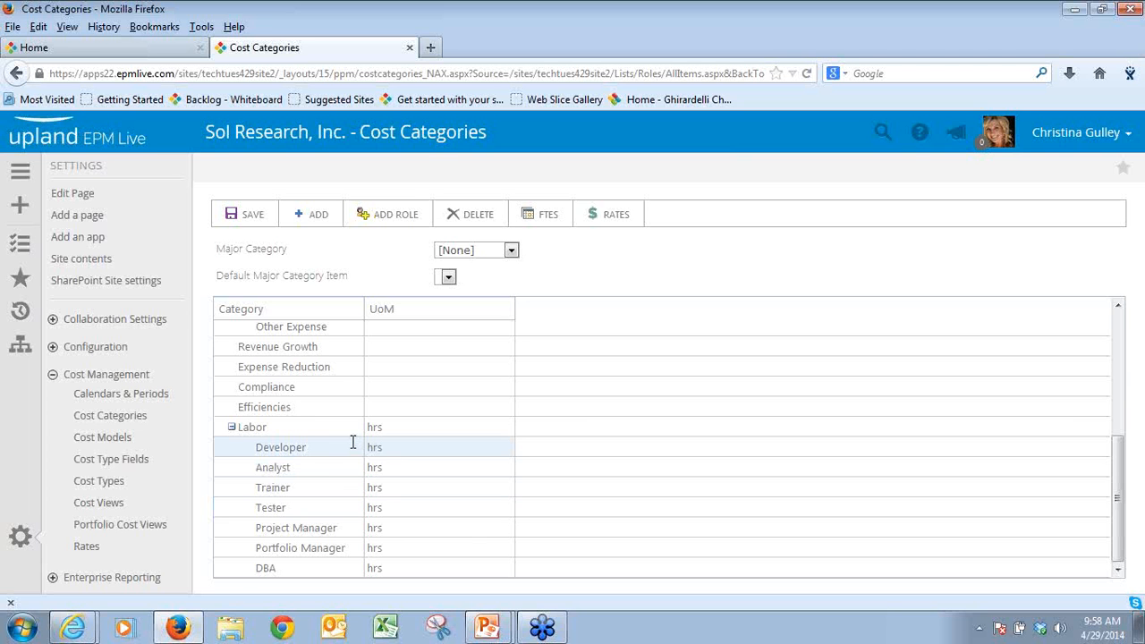
Set the base rate of the DBA labor category to 150.00 and confirm it.
left_click(338, 567)
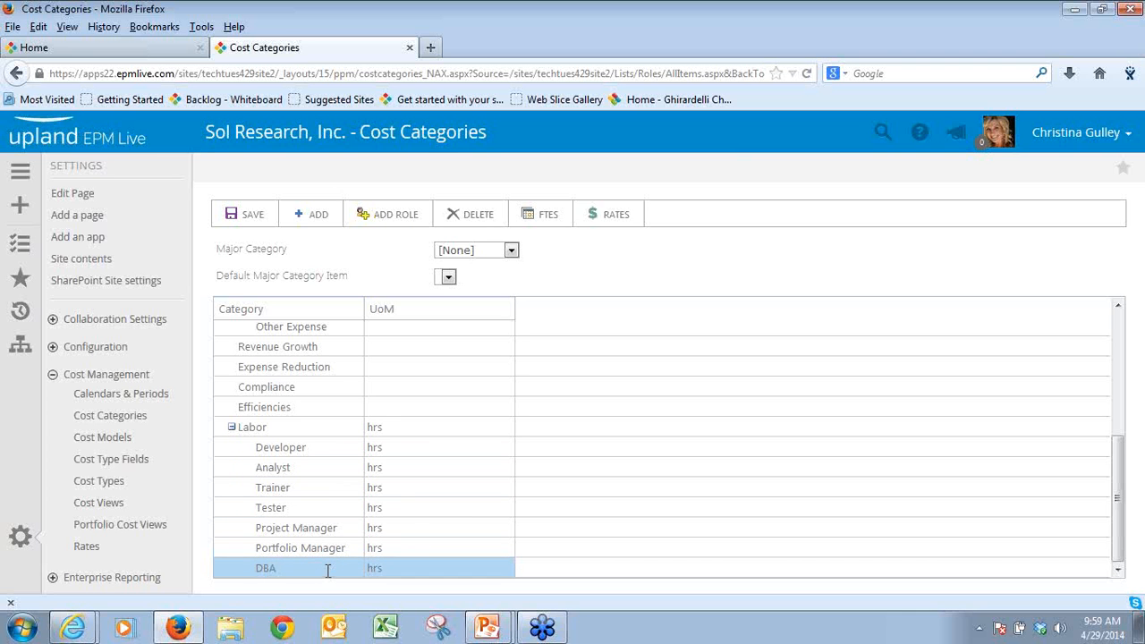
left_click(621, 219)
mouse_move(628, 247)
left_mouse_down()
mouse_move(599, 259)
mouse_move(619, 243)
left_mouse_up()
left_click(597, 260)
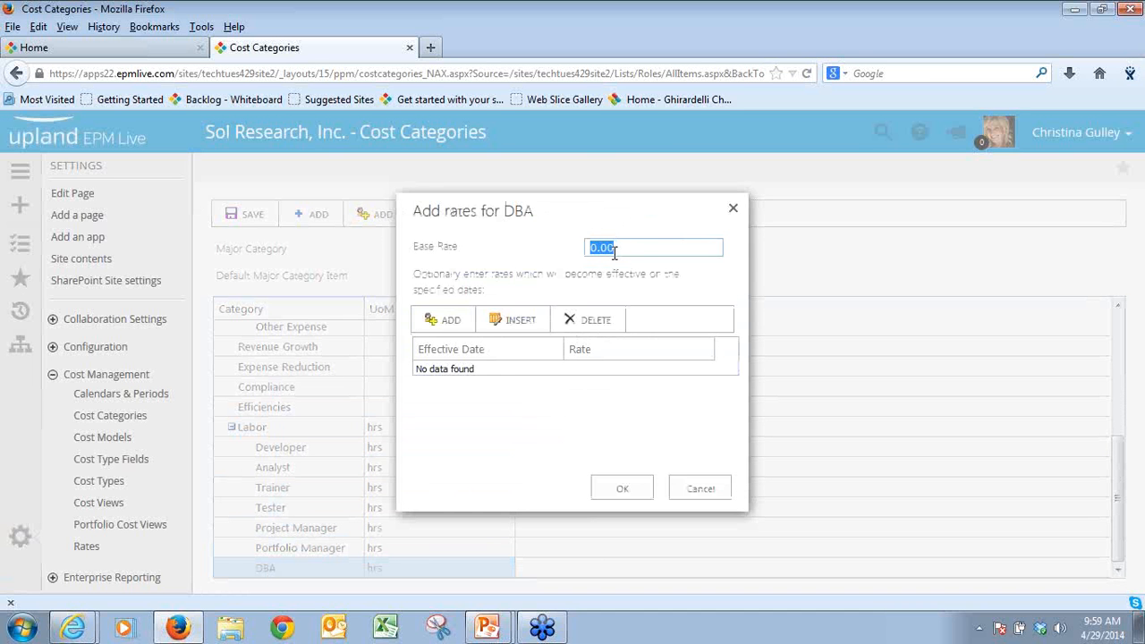
type("150.")
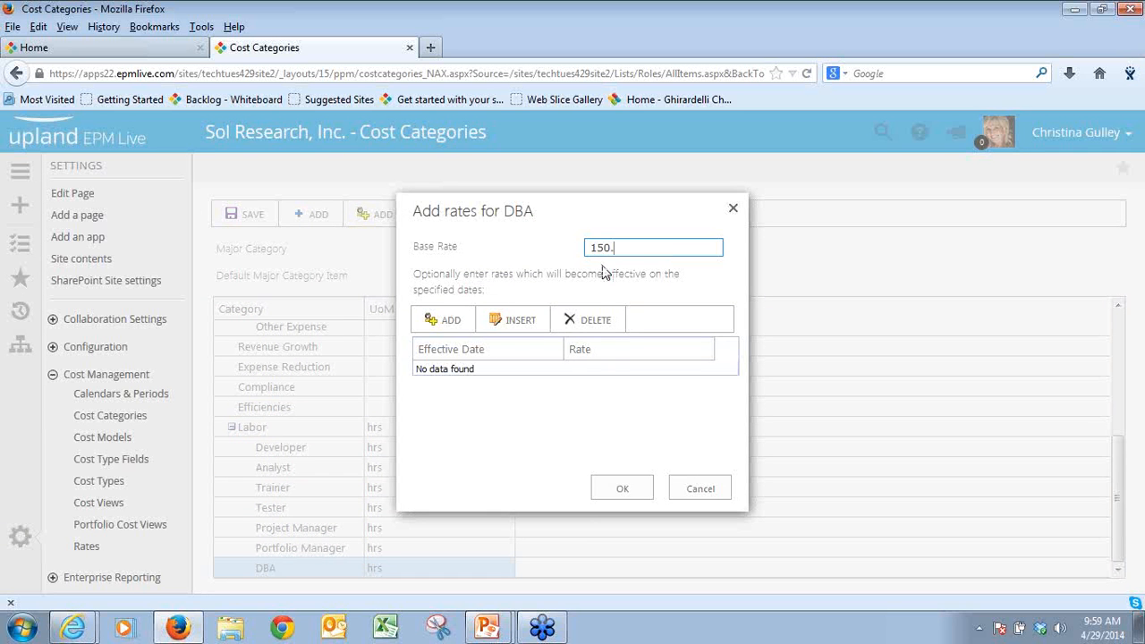
type("00")
key("Tab")
key("Tab")
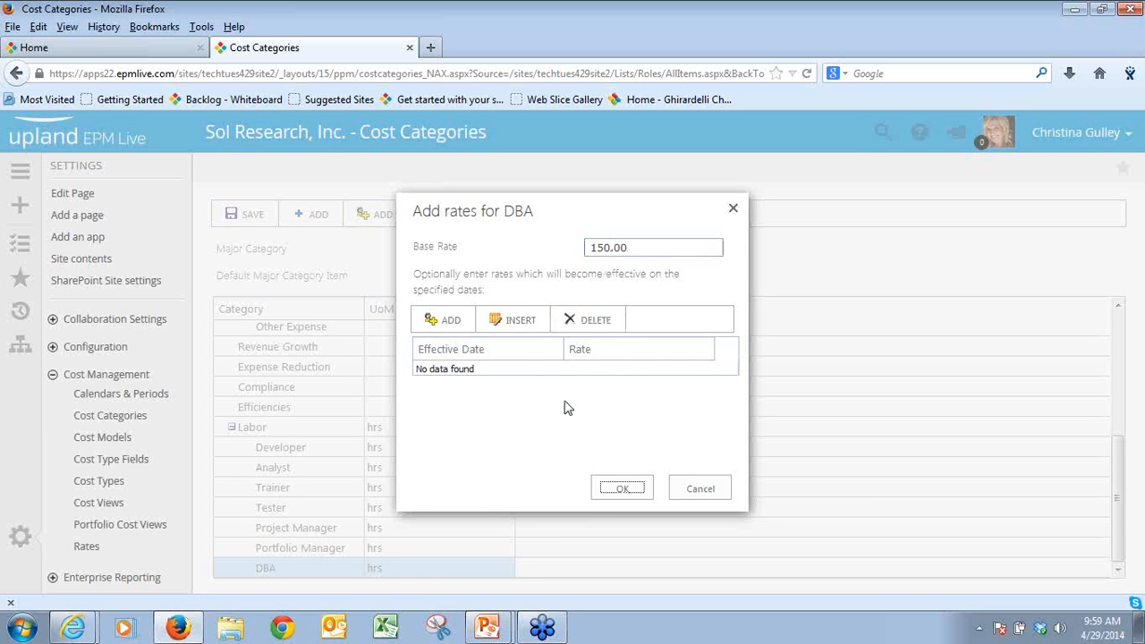
left_click(622, 491)
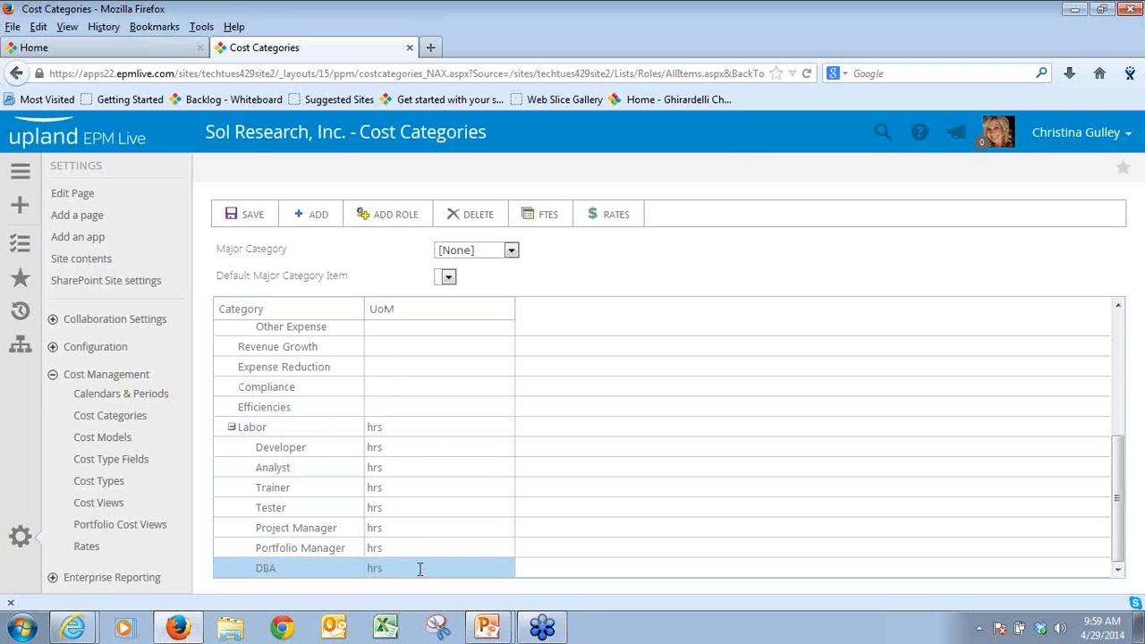
Leave the DBA unit of measure as hrs and save the cost categories.
left_click(386, 572)
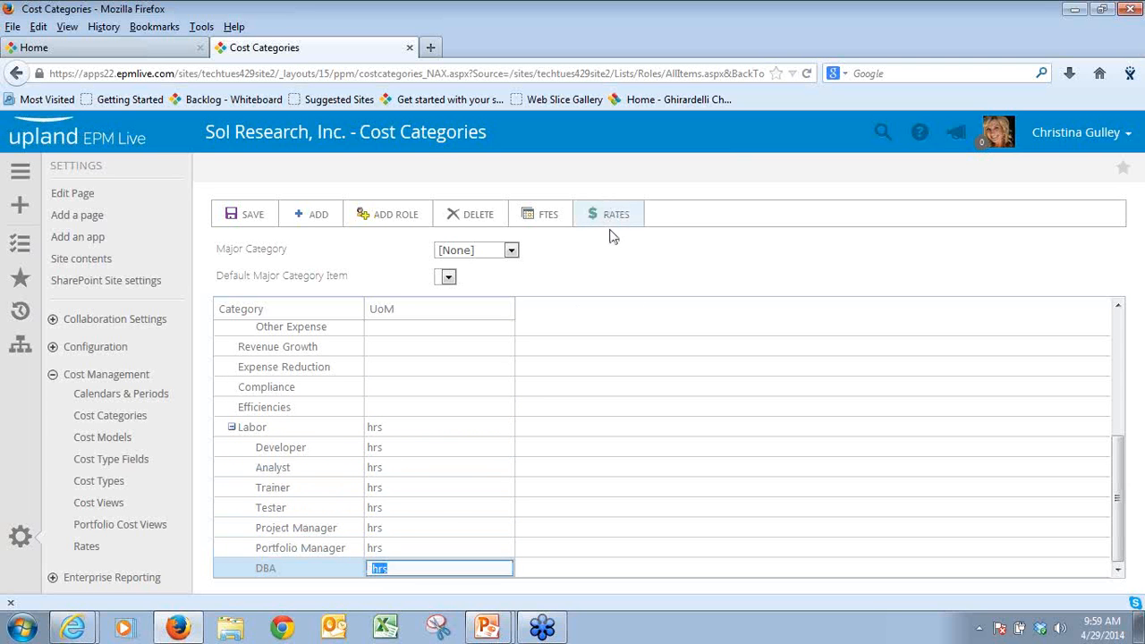
left_click(625, 288)
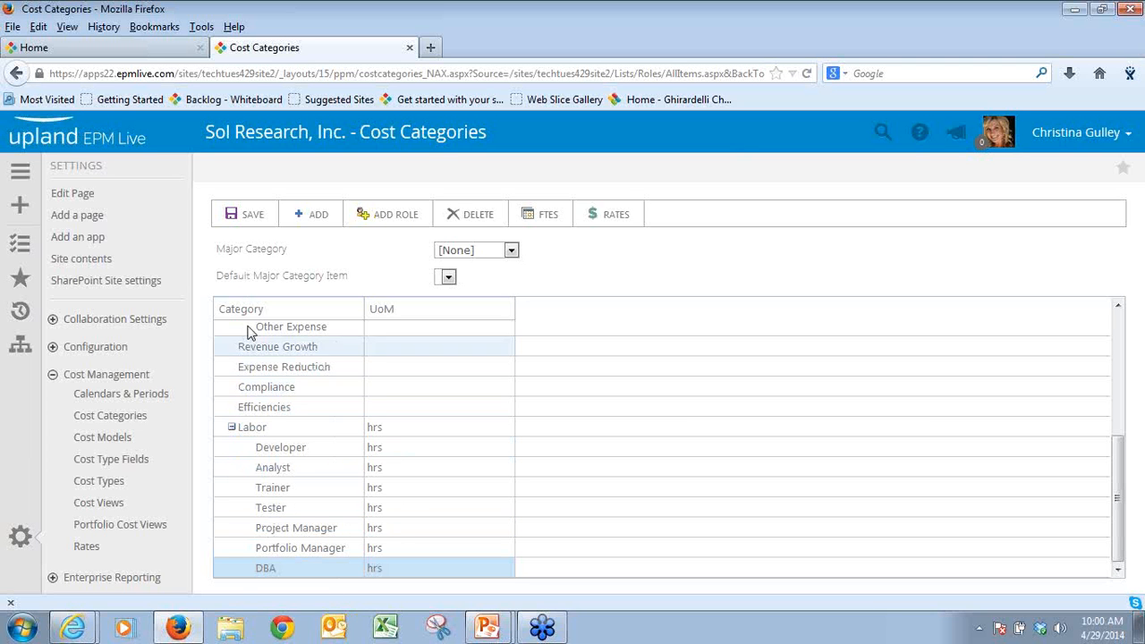
left_click(247, 218)
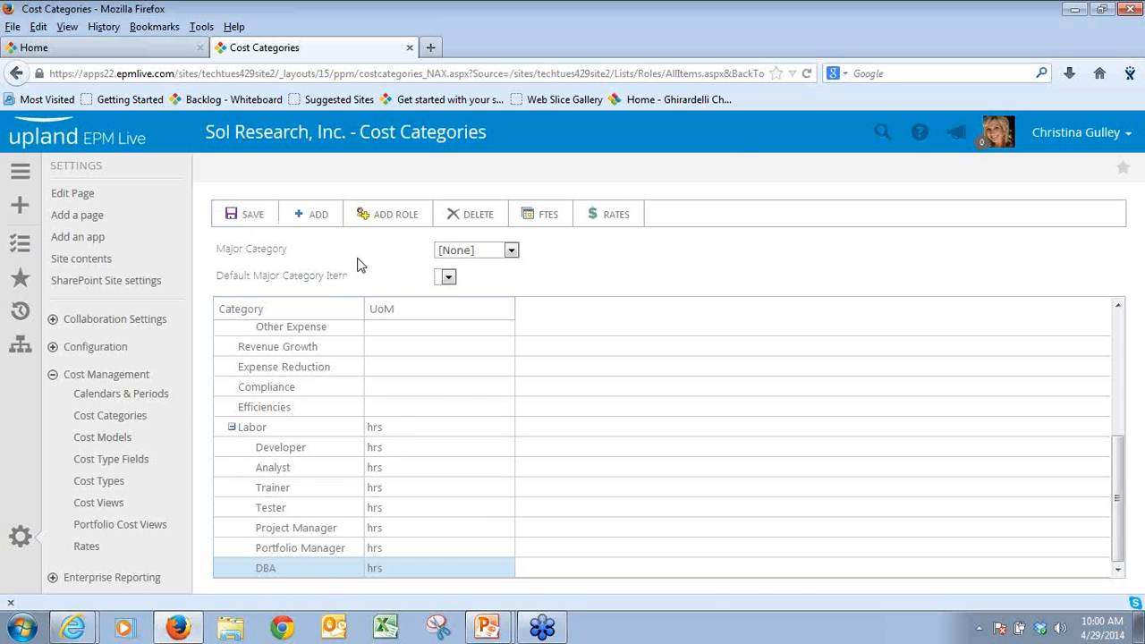
Open the Cost Types in the Cost Management settings and open the Budget cost type for modification.
left_click(101, 488)
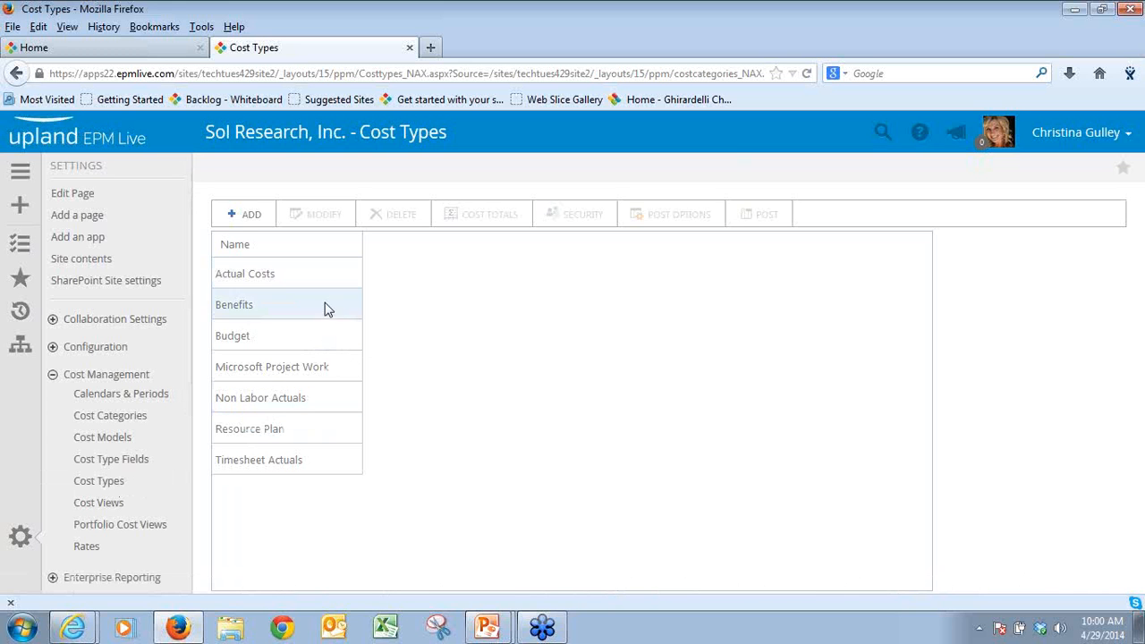
left_click(289, 340)
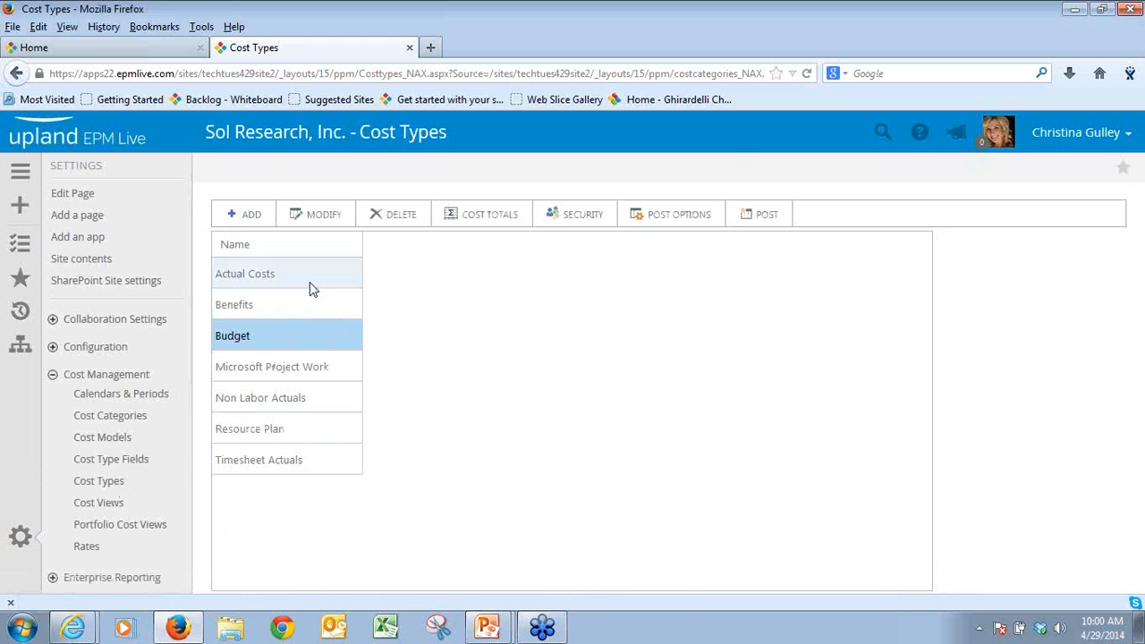
left_click(326, 219)
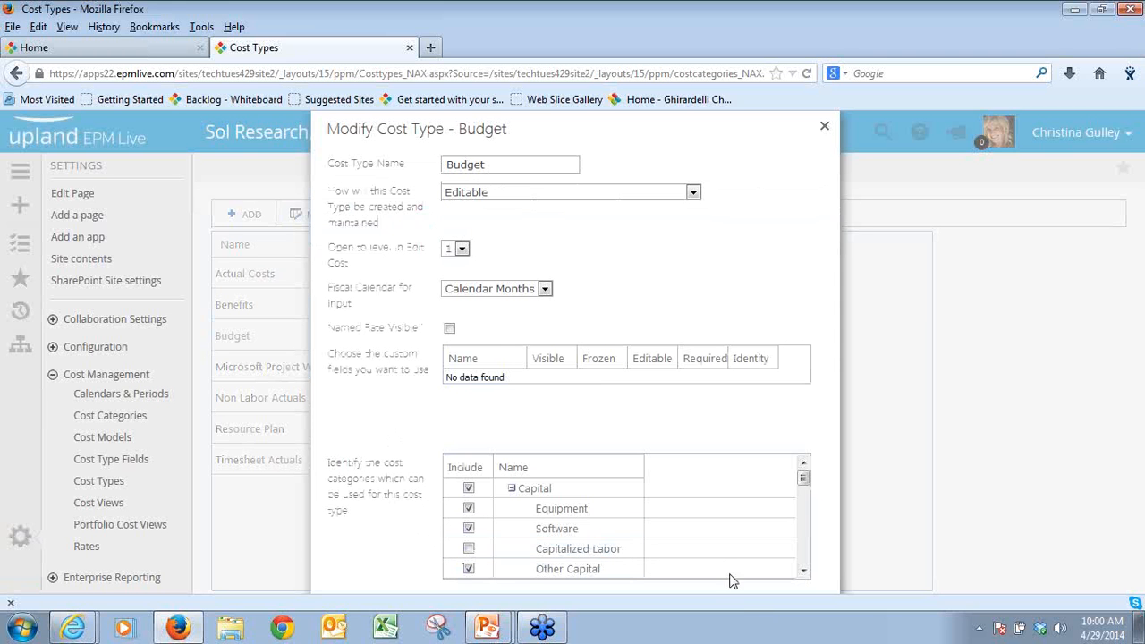
Mark the DBA labor category as included in the Budget cost type and dismiss the dialog without confirming.
left_click(803, 570)
left_click(803, 570)
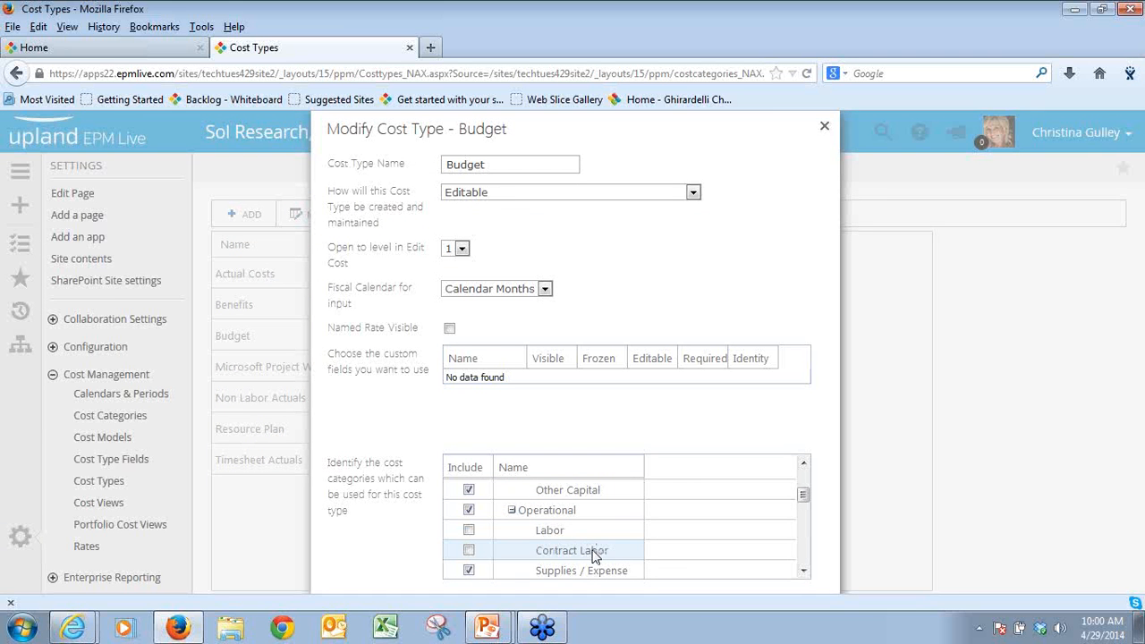
scroll(633, 565, "down", 1)
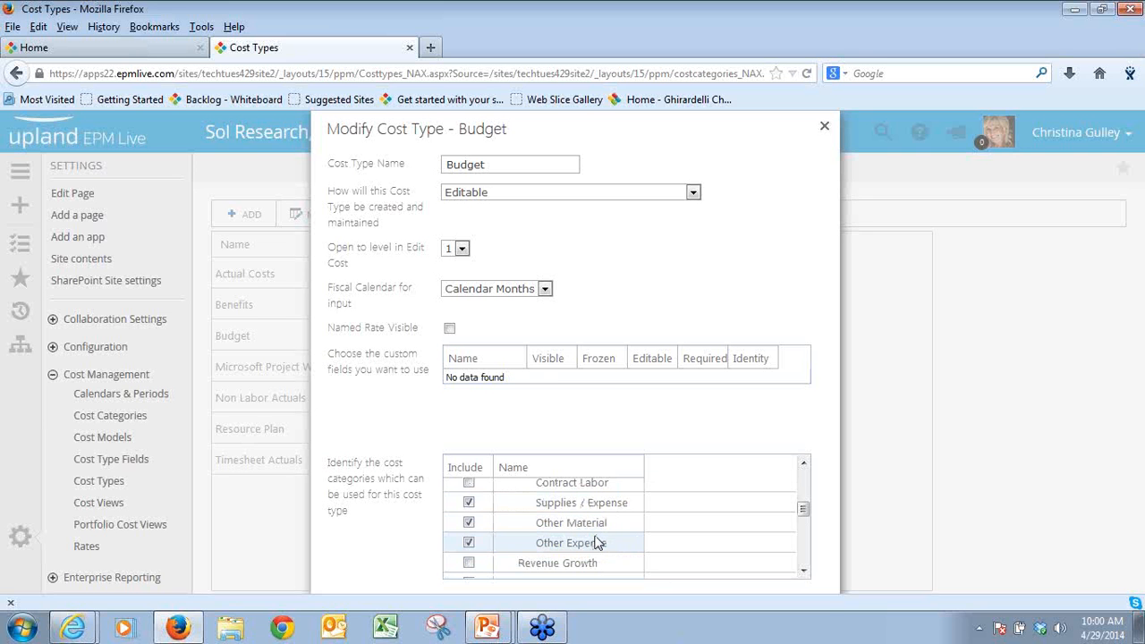
left_click(804, 574)
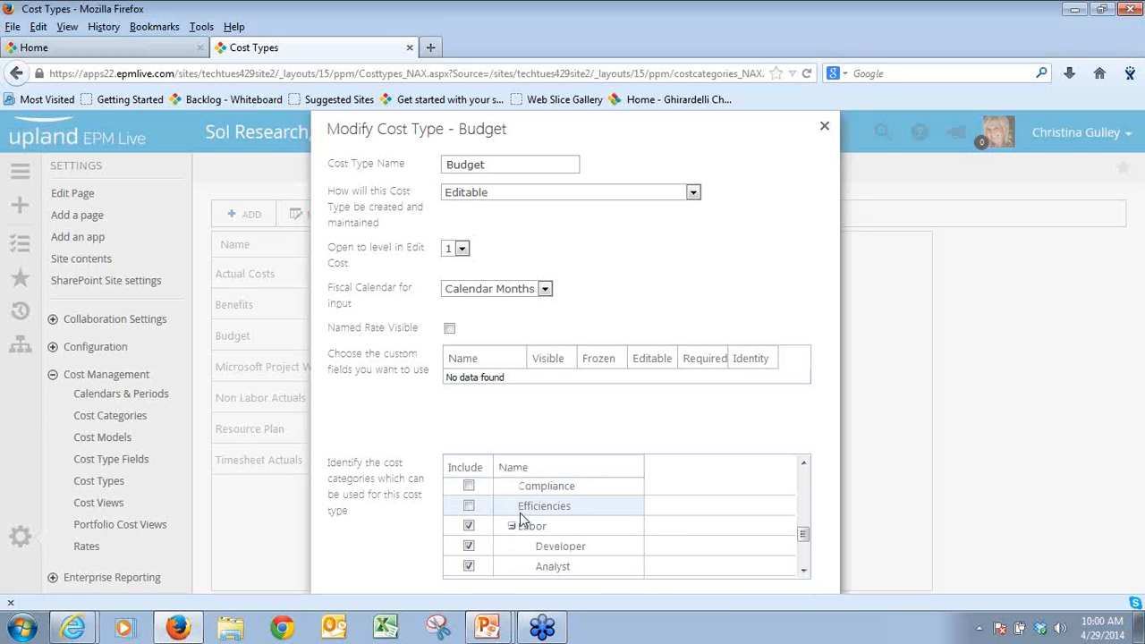
left_click(803, 571)
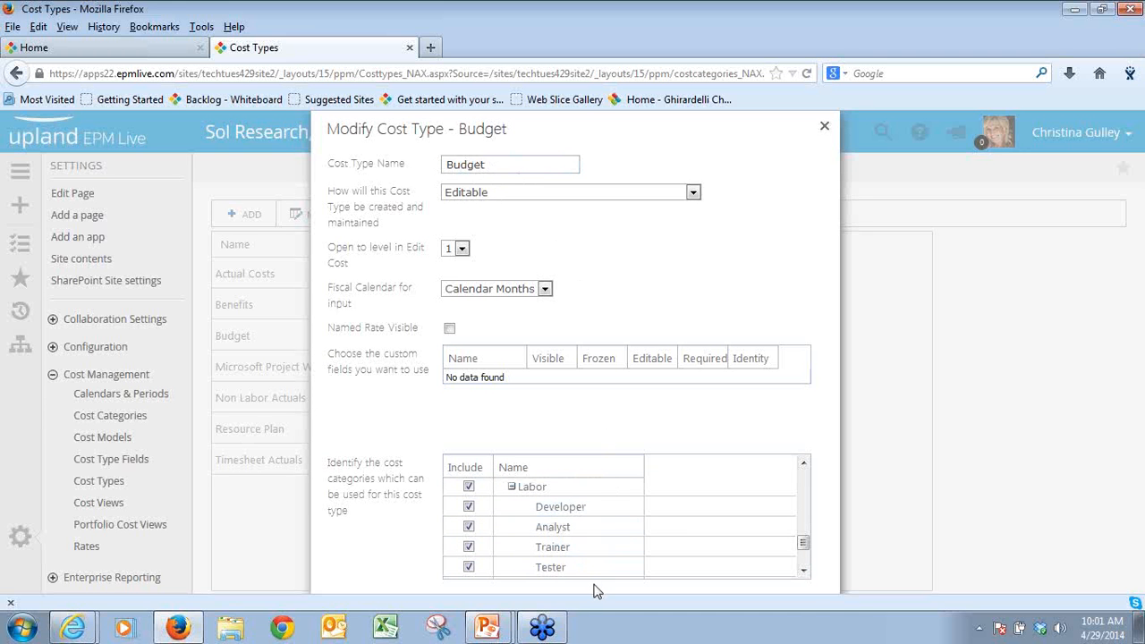
left_click(804, 571)
left_click(804, 571)
left_click(804, 570)
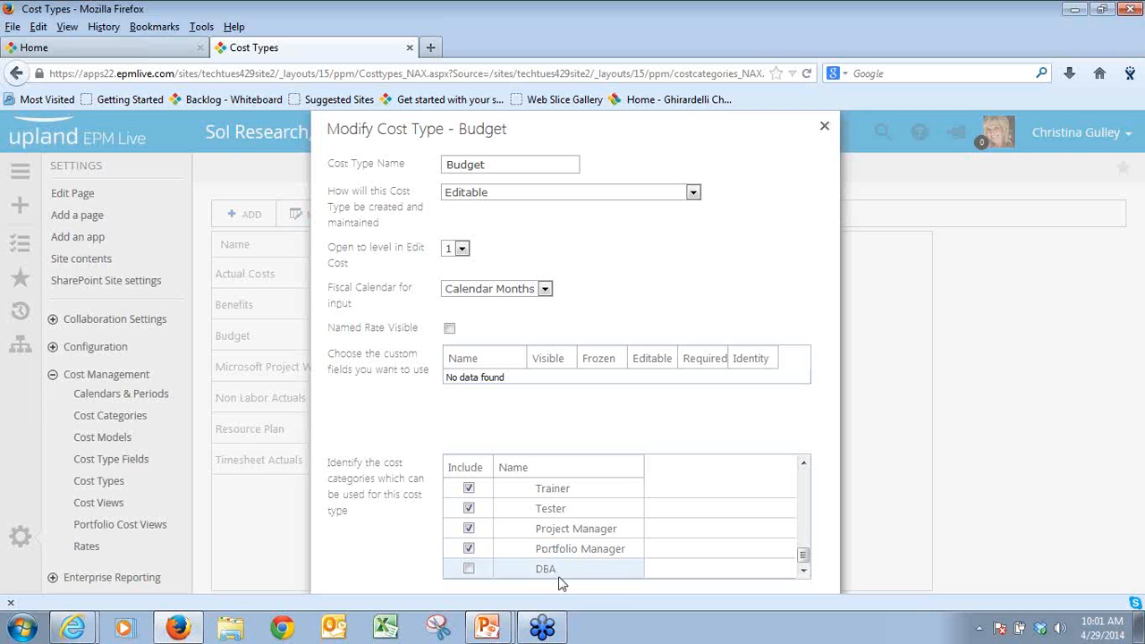
left_click(470, 571)
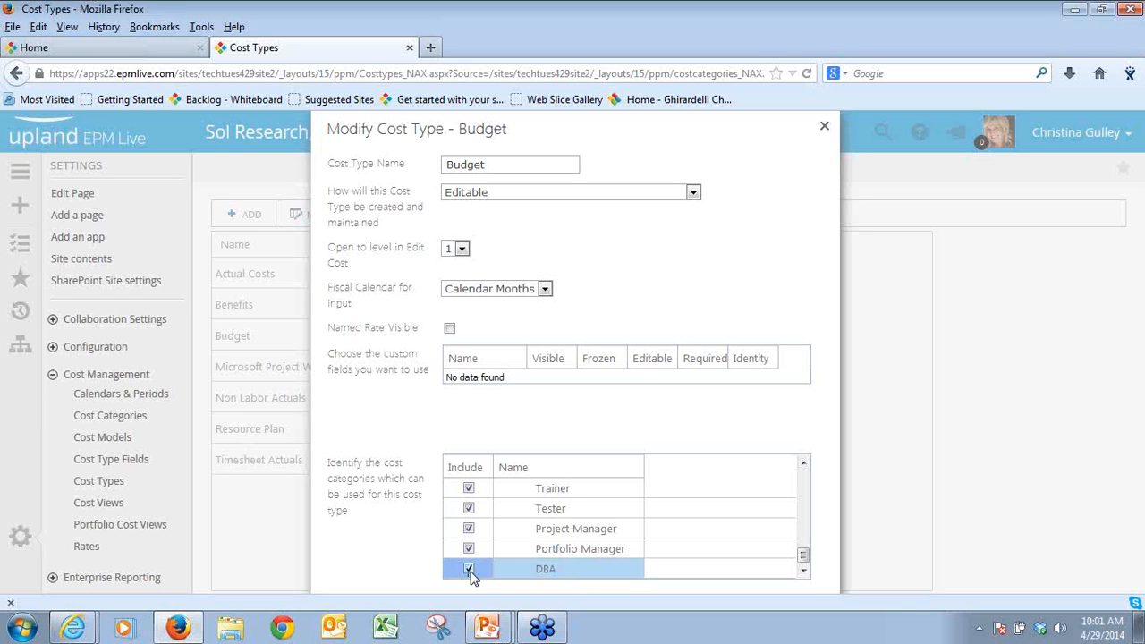
key("Tab")
key("Tab")
key("Tab")
key("Tab")
key("Tab")
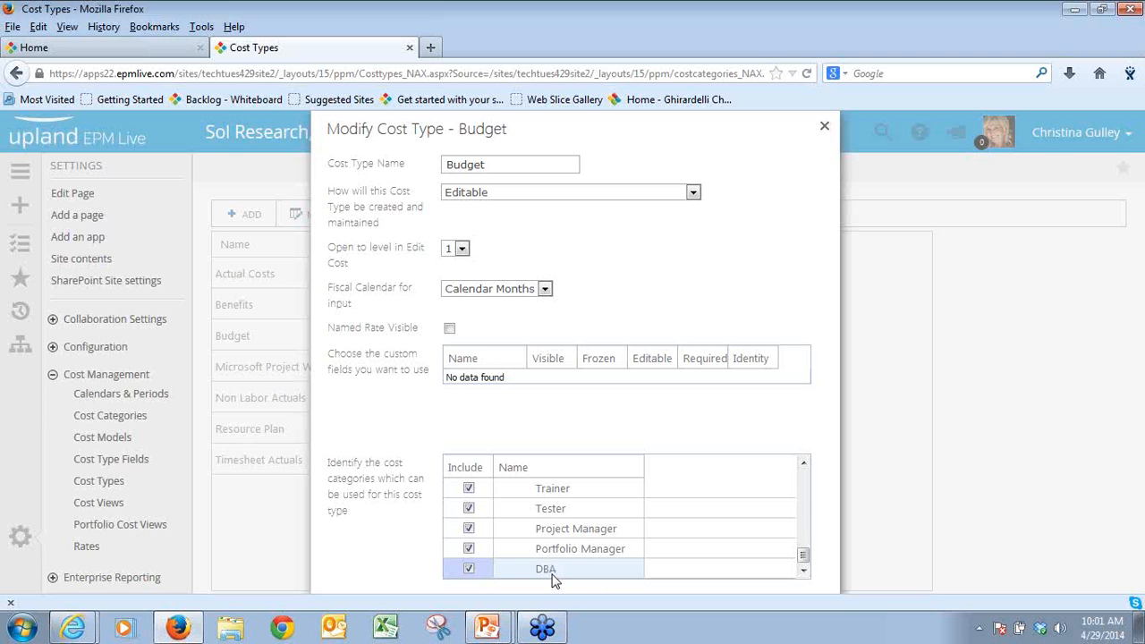
left_click(824, 128)
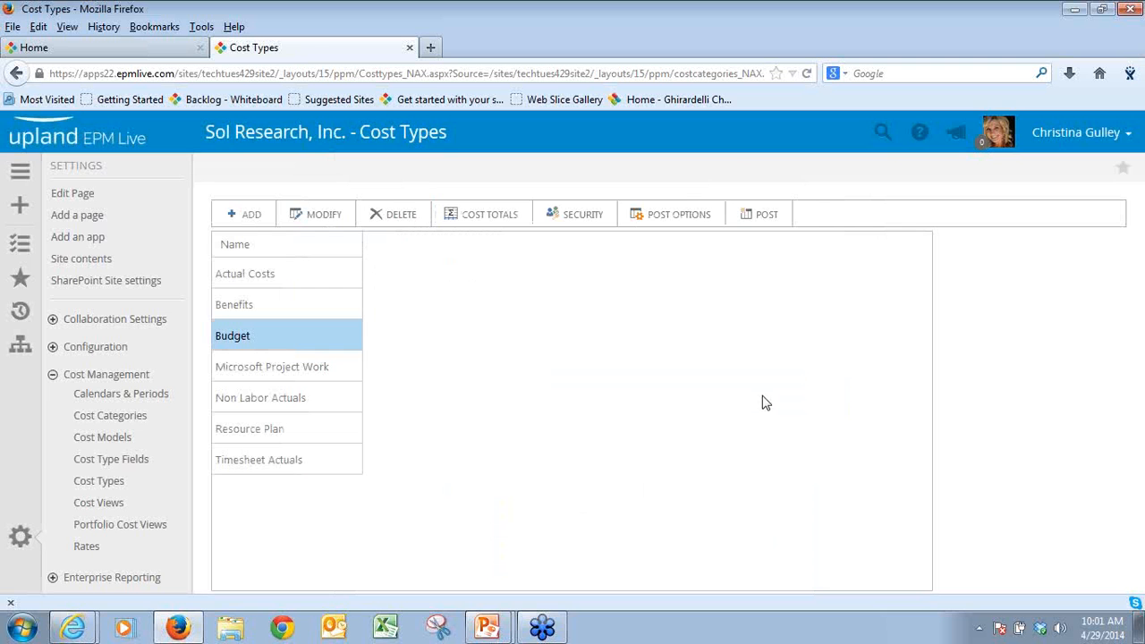
Open the Actual Costs cost type for modification, mark DBA as included, and dismiss the dialog without confirming.
left_click(309, 274)
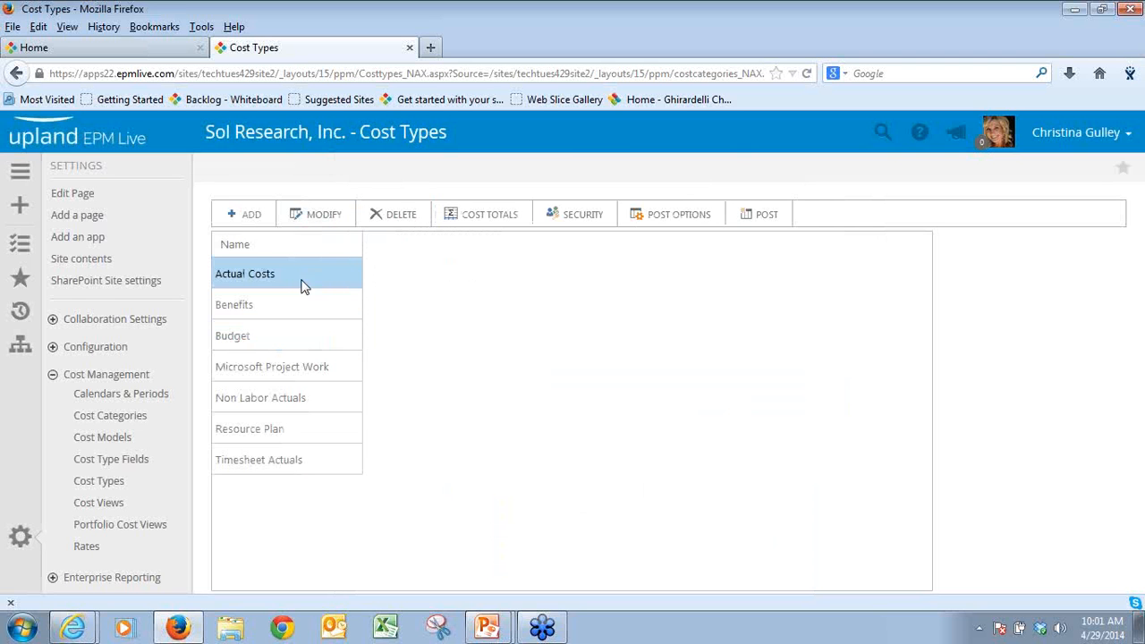
left_click(315, 219)
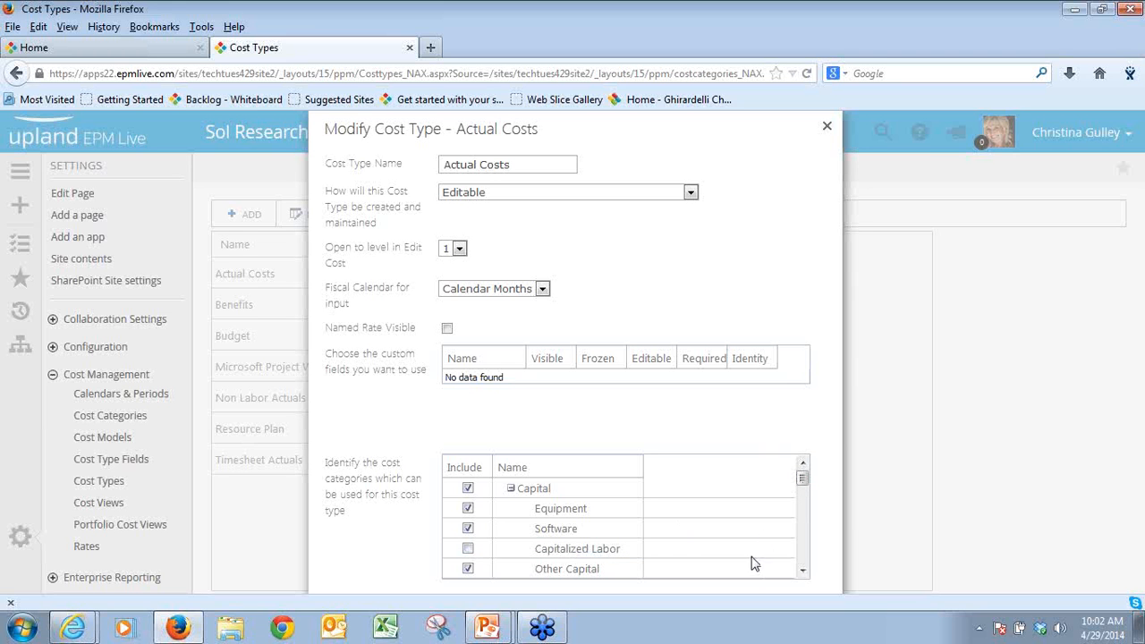
left_click_drag(803, 479, 805, 503)
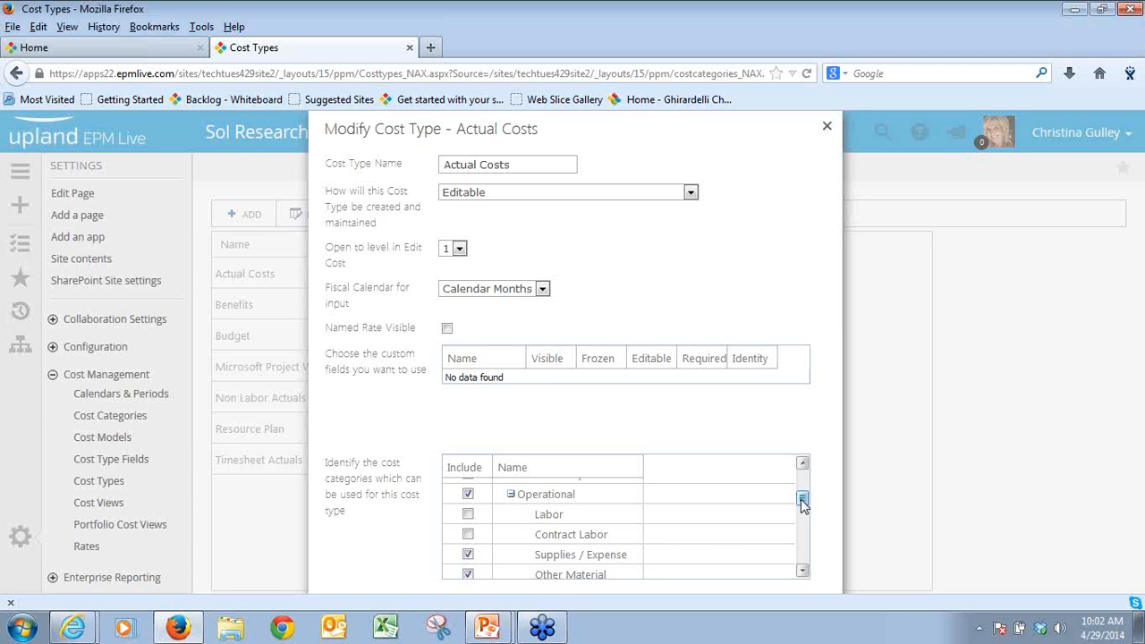
left_click_drag(802, 503, 802, 556)
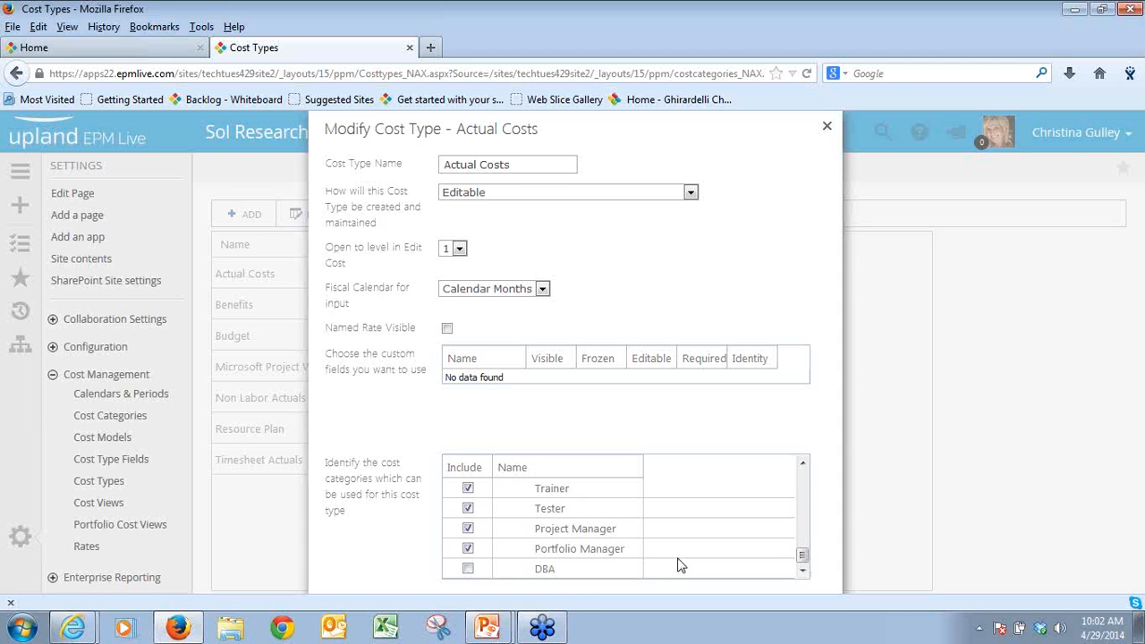
left_click(467, 569)
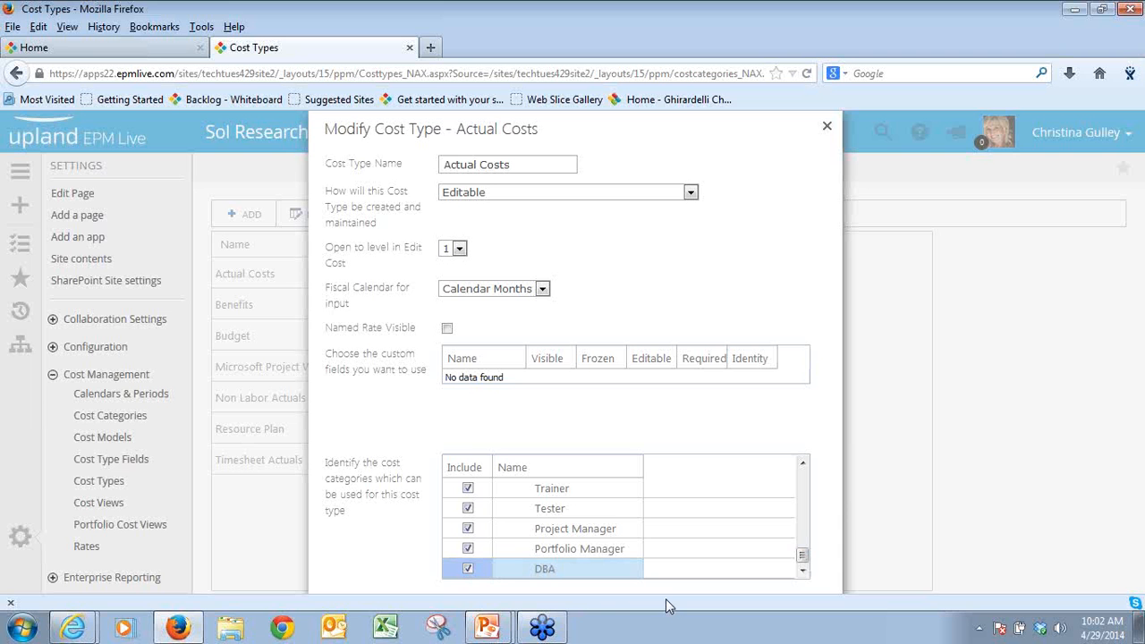
left_click(826, 126)
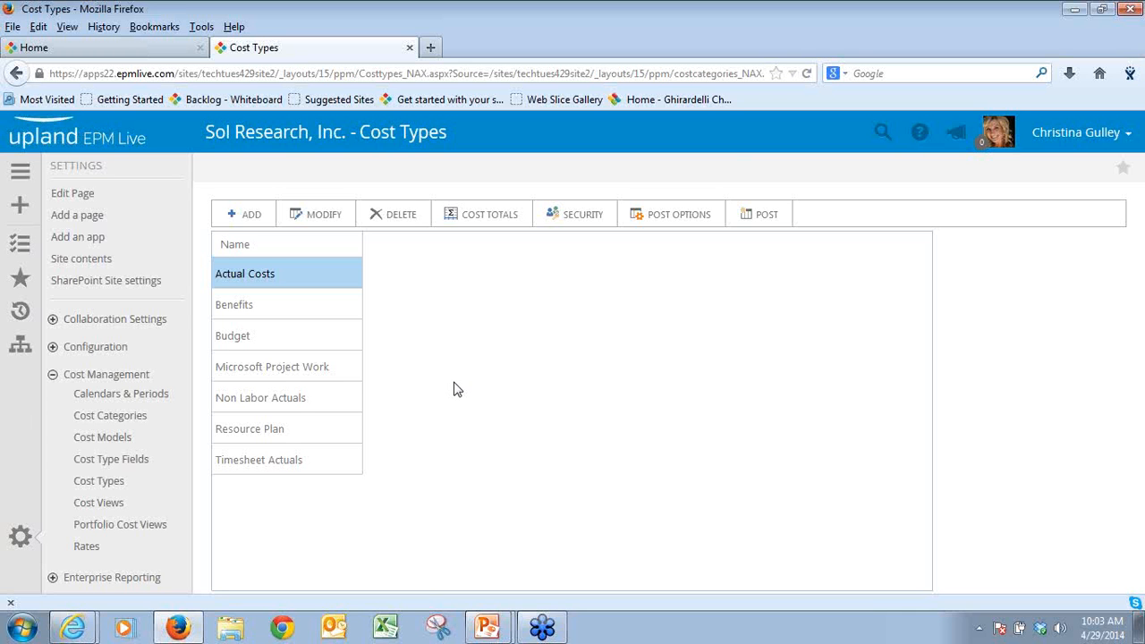
Switch to the PowerPoint slide show and advance past the Upland University slide to the Q&A slide.
left_click(485, 624)
left_click(482, 588)
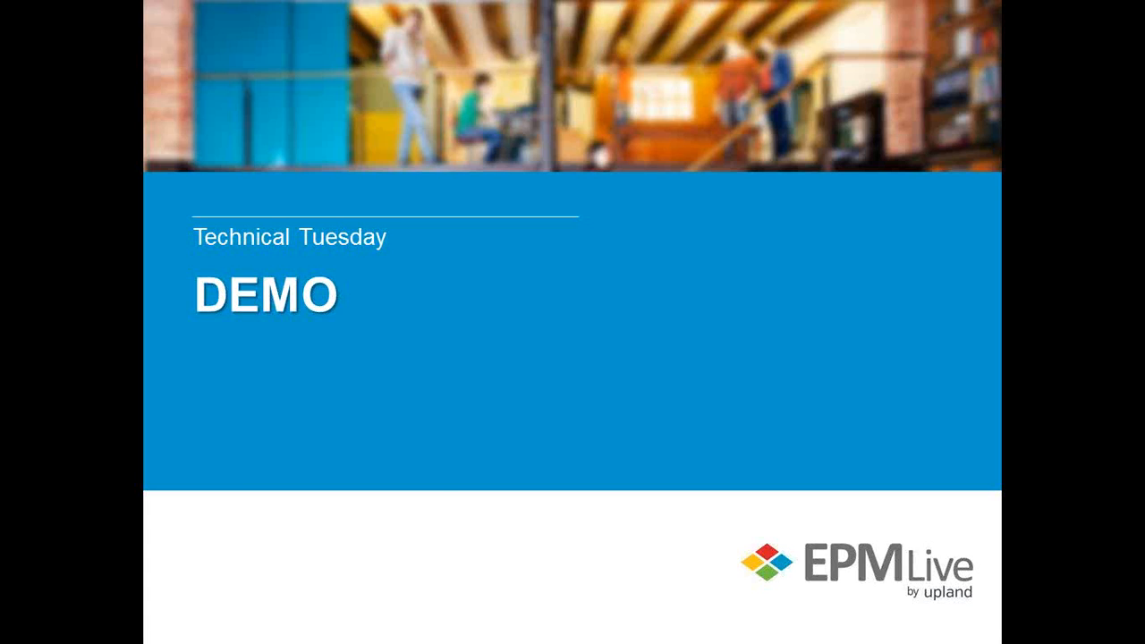
key("Right")
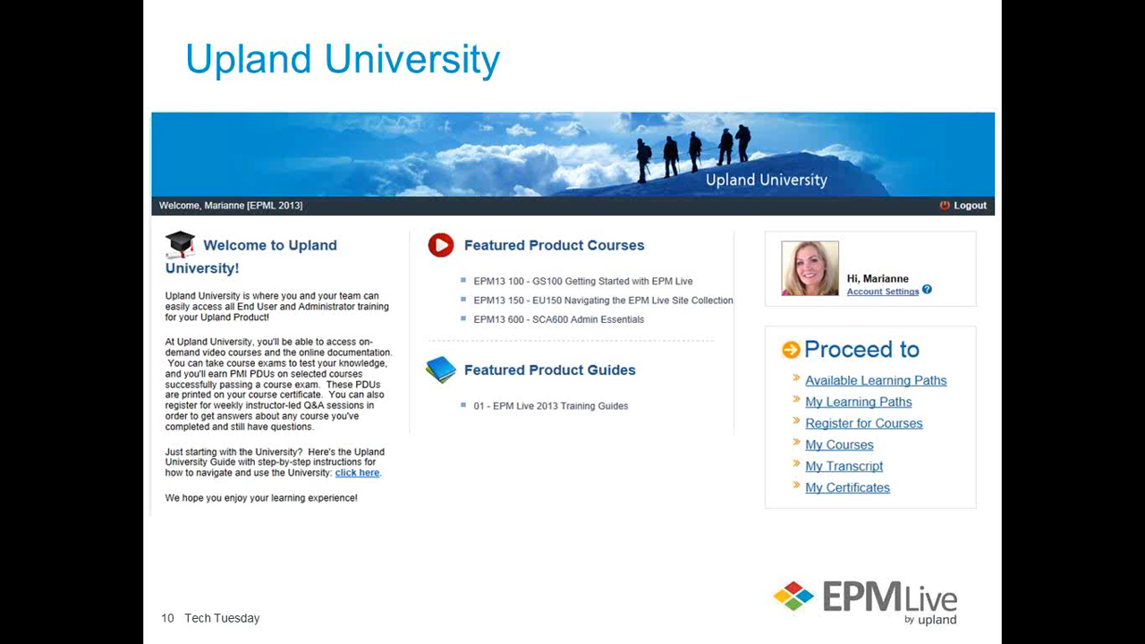
key("Right")
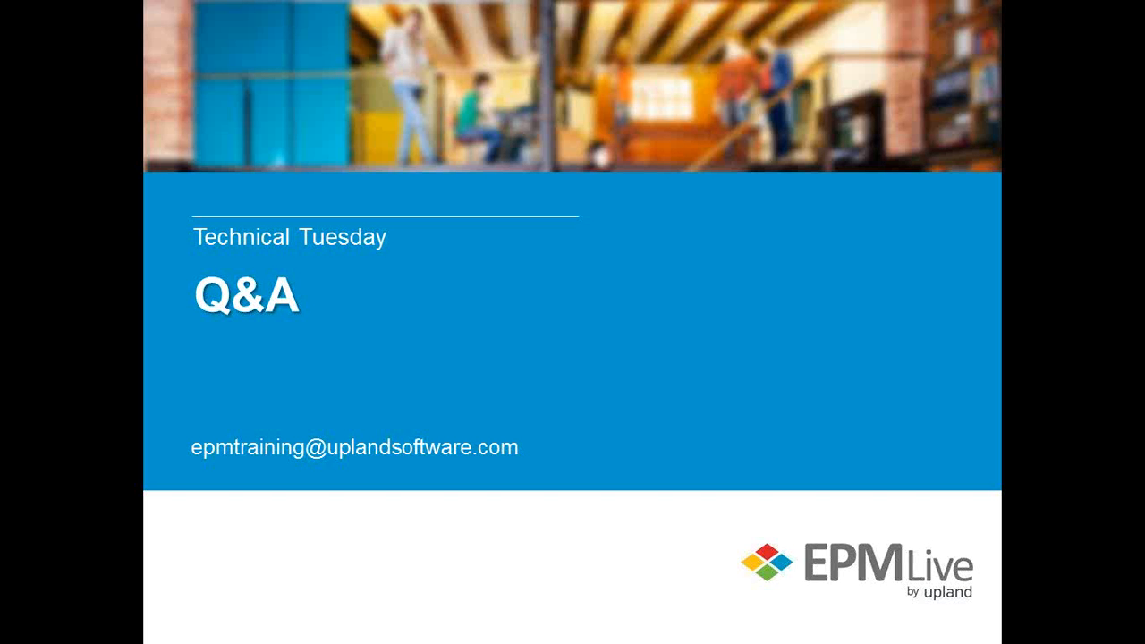